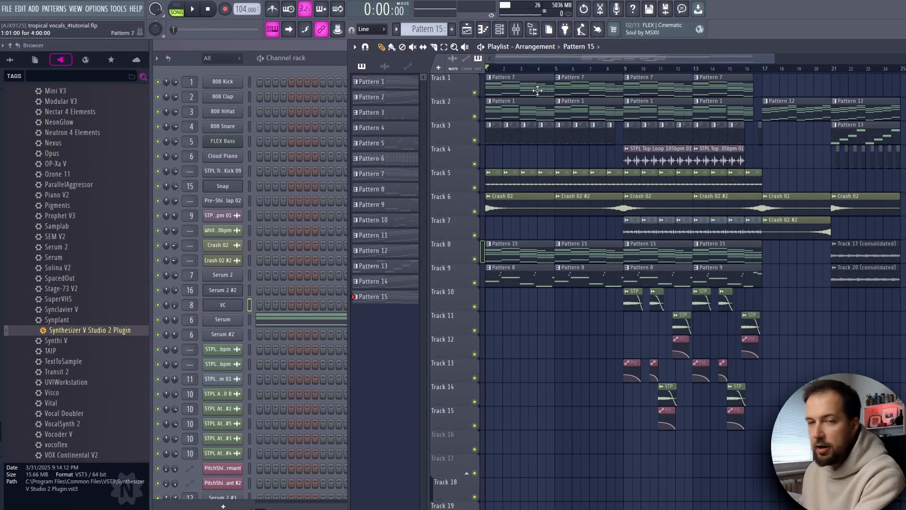
Add the Synthesizer V Studio 2 Plugin to the channel rack and briefly play the song to check that its transport follows
{"action": "key", "text": "space"}
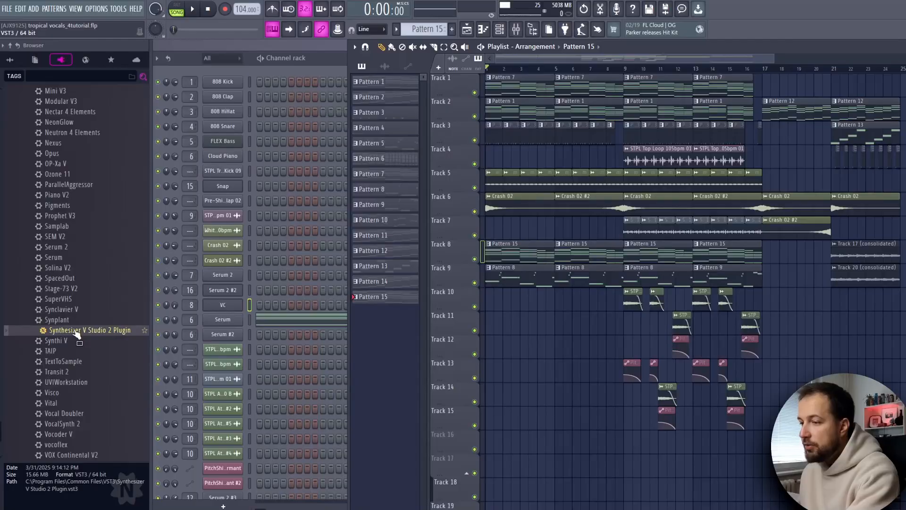
{"action": "left_click_drag", "start_coordinate": [76, 334], "coordinate": [227, 356]}
{"action": "left_click_drag", "start_coordinate": [412, 120], "coordinate": [380, 89]}
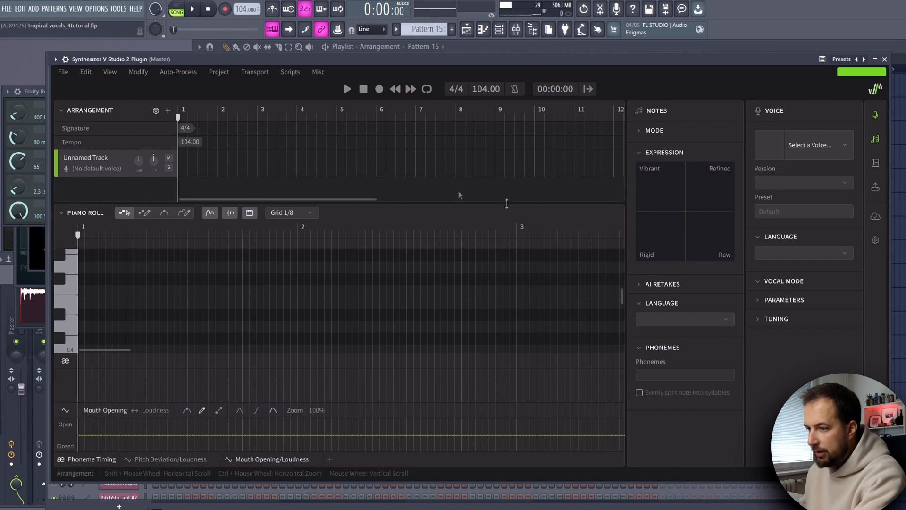
{"action": "left_click", "coordinate": [192, 9]}
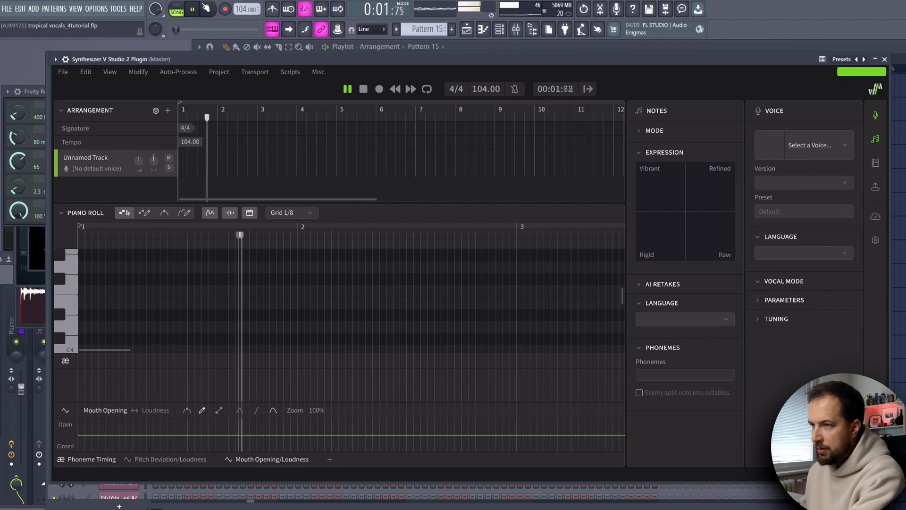
{"action": "left_click", "coordinate": [208, 9]}
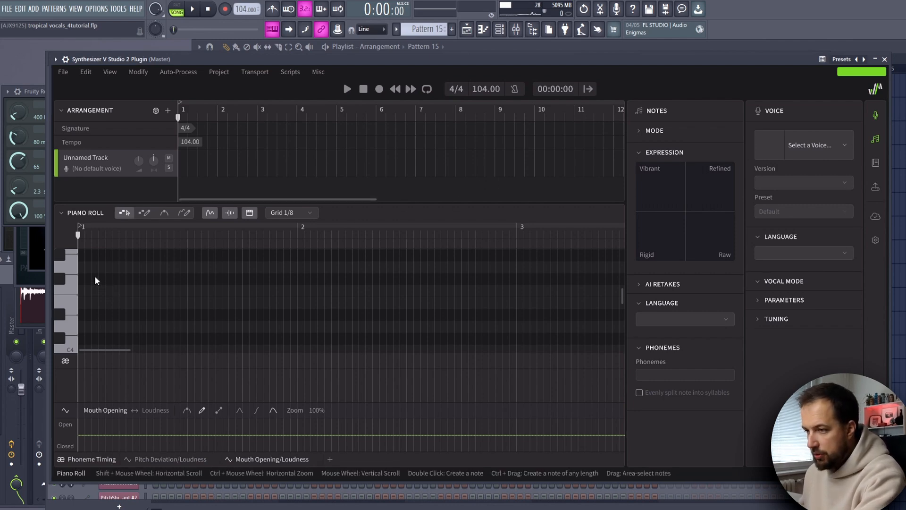
Create three descending quarter notes, A#4, A4 and G4, from the start of bar 1 in the plugin's piano roll and play them
{"action": "scroll", "coordinate": [85, 274], "scroll_direction": "up", "scroll_amount": 2}
{"action": "double_click", "coordinate": [100, 253]}
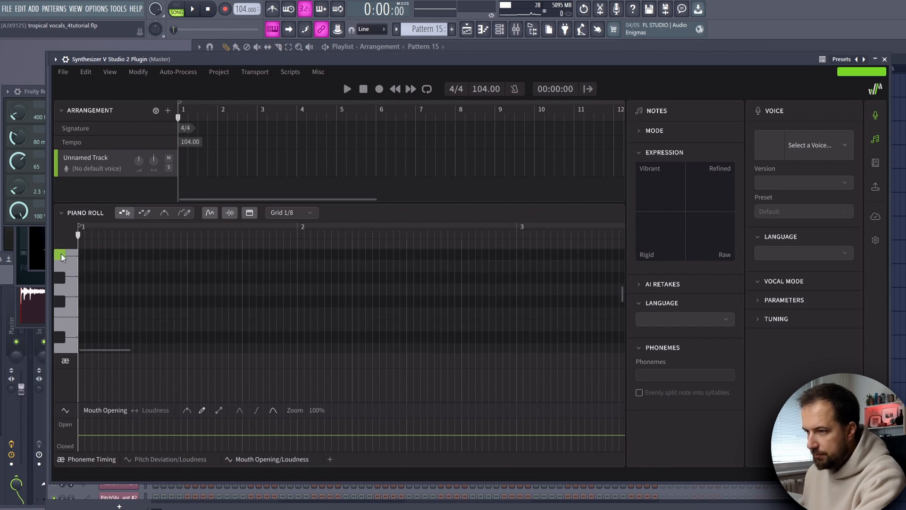
{"action": "left_click_drag", "start_coordinate": [100, 255], "coordinate": [90, 253]}
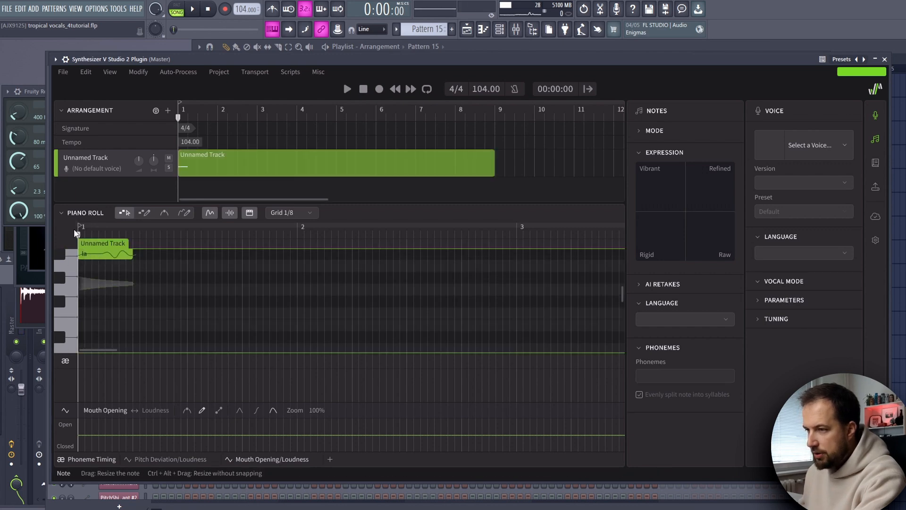
{"action": "scroll", "coordinate": [75, 277], "scroll_direction": "up", "scroll_amount": 1}
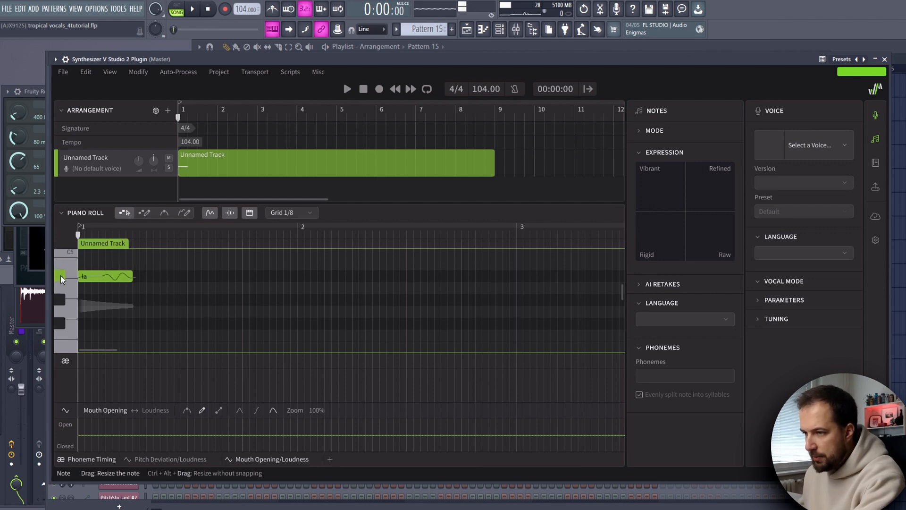
{"action": "double_click", "coordinate": [154, 285]}
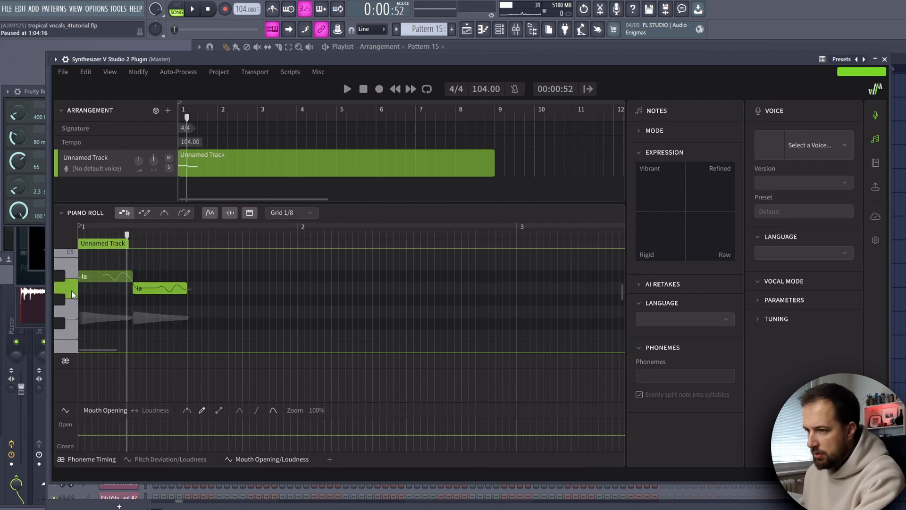
{"action": "double_click", "coordinate": [203, 312]}
{"action": "key", "text": "space"}
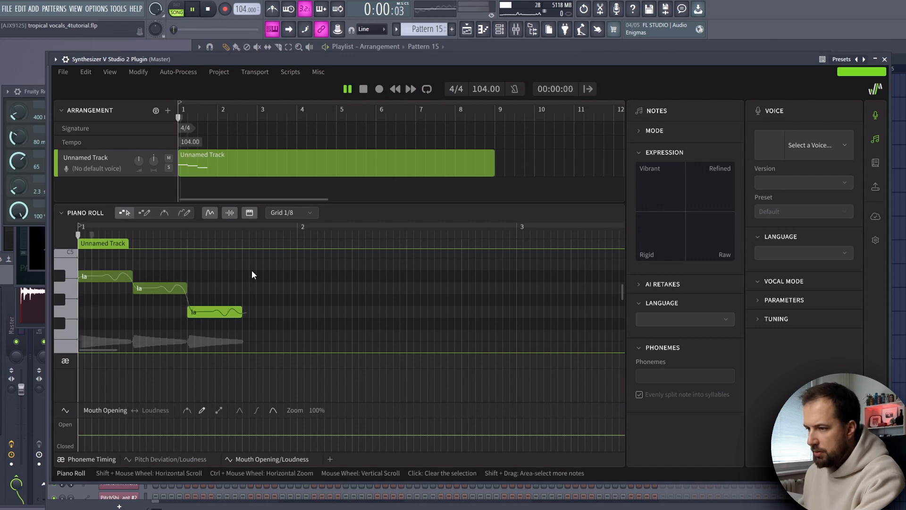
{"action": "key", "text": "space"}
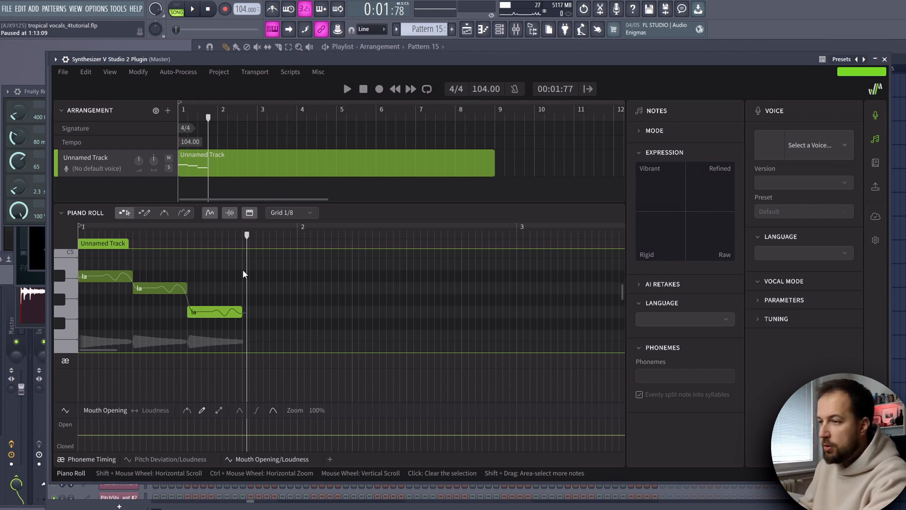
Assign the Hayden 2 voice to the unnamed vocal track and play the three notes with it from the start
{"action": "left_click", "coordinate": [101, 168]}
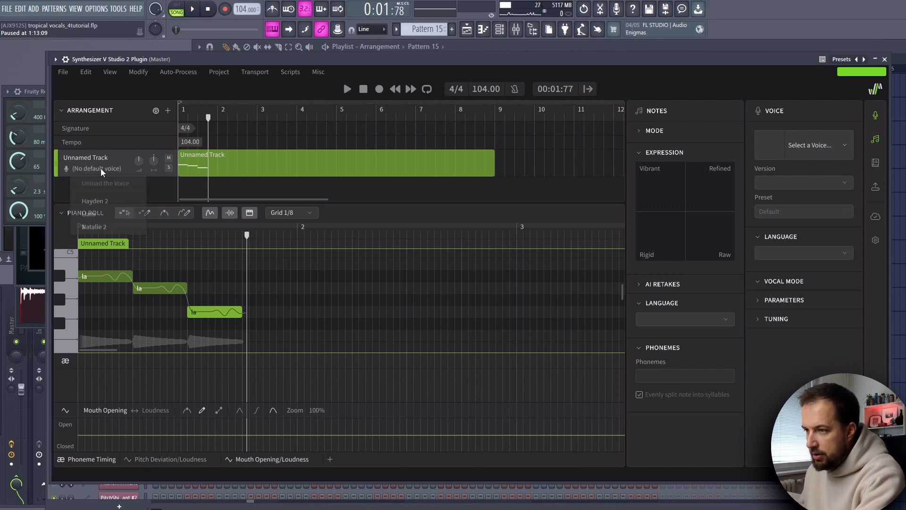
{"action": "left_click", "coordinate": [109, 200]}
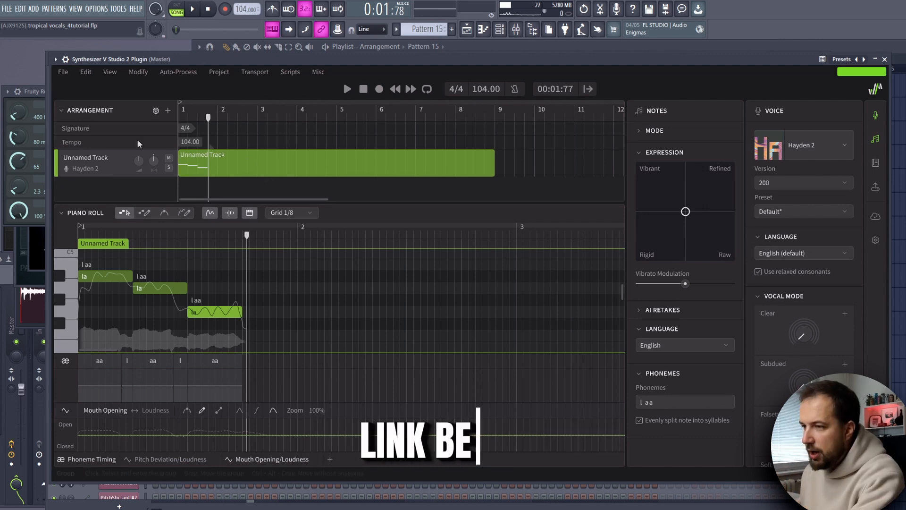
{"action": "left_click", "coordinate": [58, 232]}
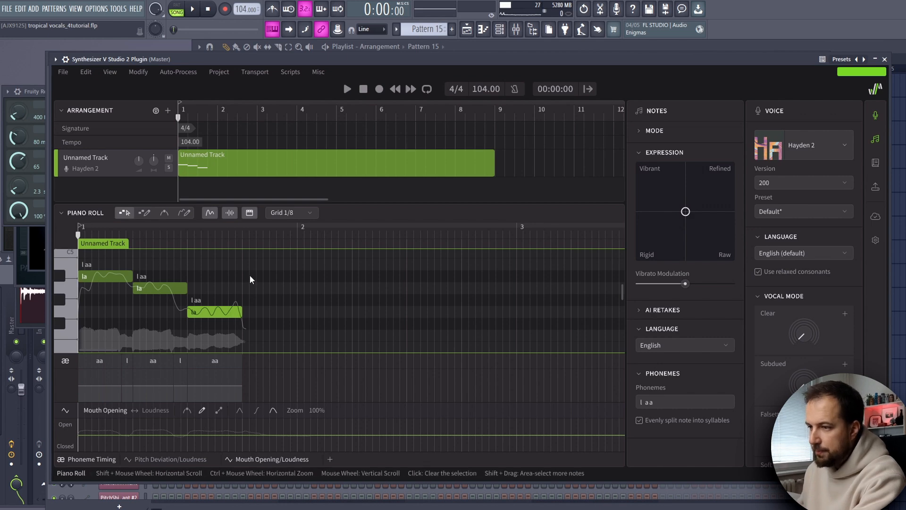
{"action": "key", "text": "space"}
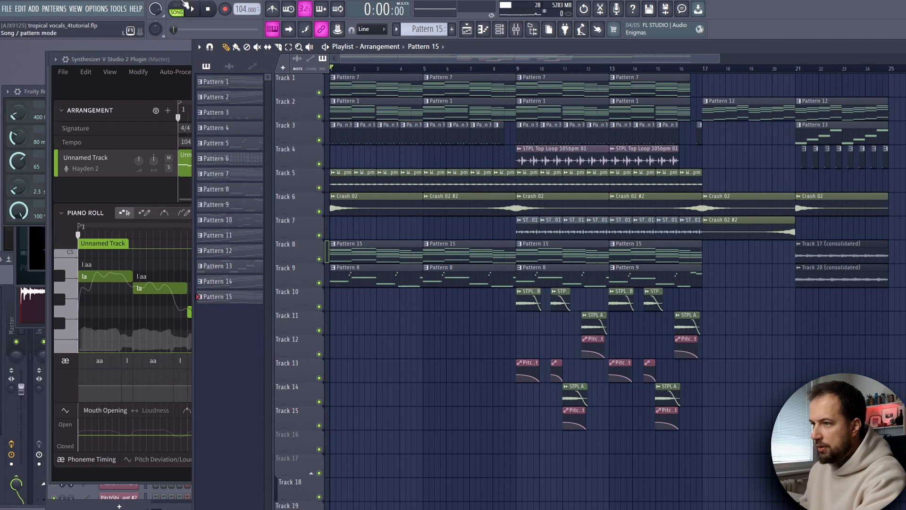
Switch to the playlist and play the opening of the arrangement to hear the vocal notes together with the song
{"action": "left_click", "coordinate": [189, 180]}
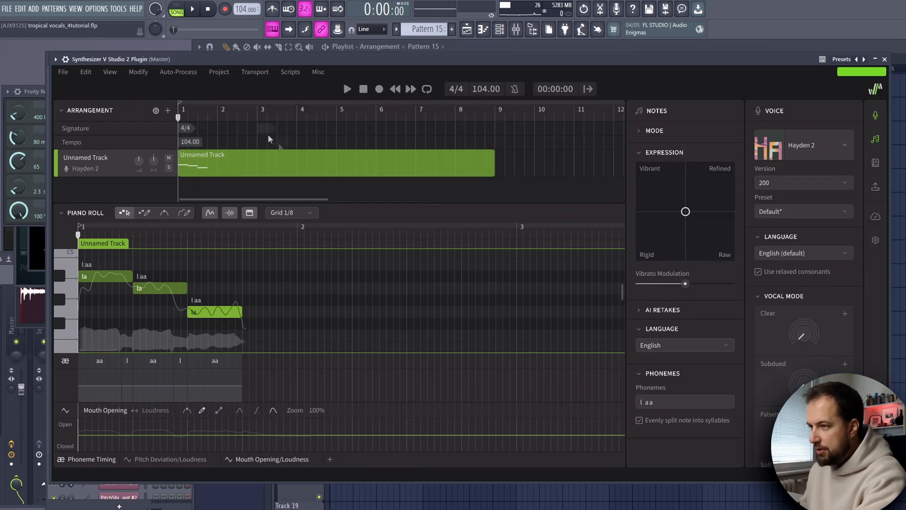
{"action": "left_click", "coordinate": [765, 45]}
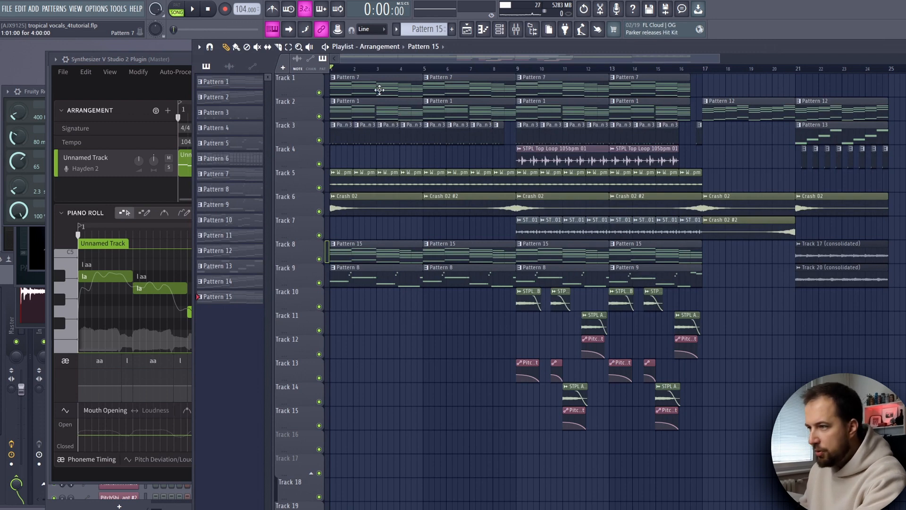
{"action": "key", "text": "space"}
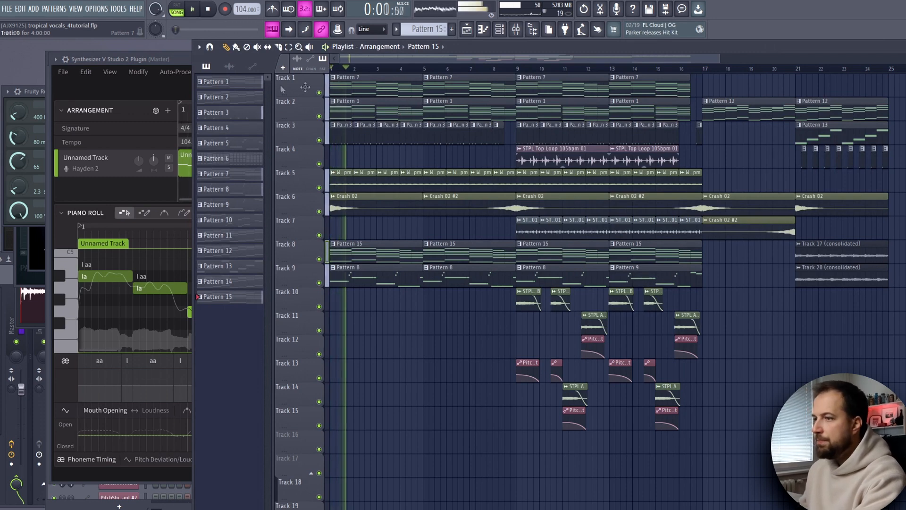
{"action": "key", "text": "space"}
Move the vocal note group to start at bar 2 and play the arrangement to check its timing against the playlist
{"action": "left_click", "coordinate": [165, 59]}
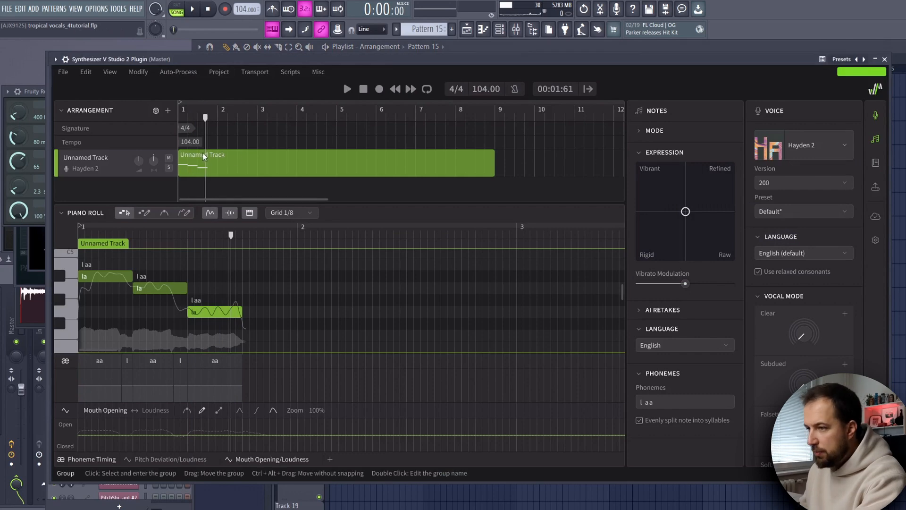
{"action": "left_click_drag", "start_coordinate": [204, 157], "coordinate": [243, 158]}
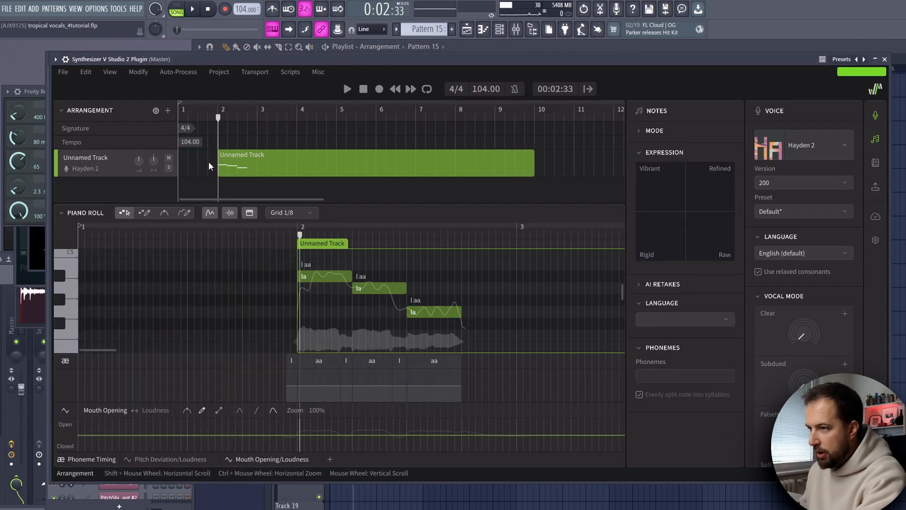
{"action": "left_click", "coordinate": [388, 47]}
{"action": "left_click_drag", "start_coordinate": [368, 69], "coordinate": [238, 73]}
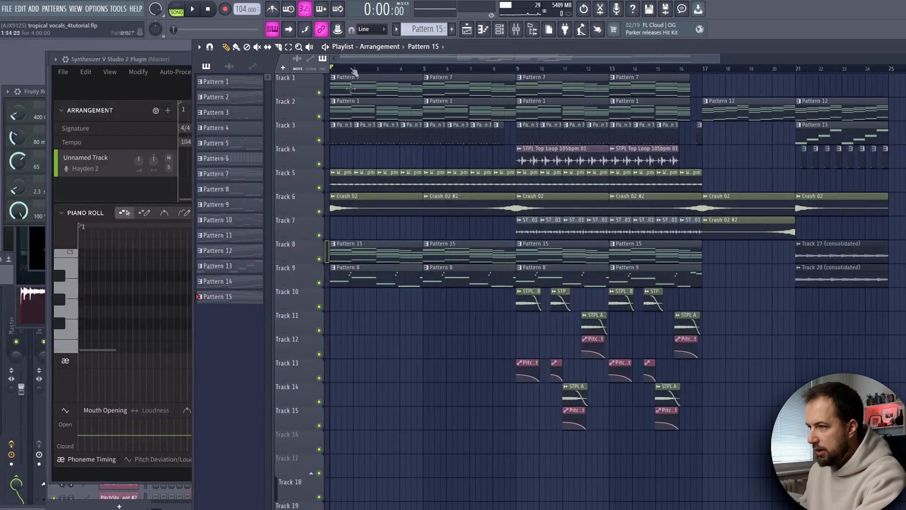
{"action": "key", "text": "space"}
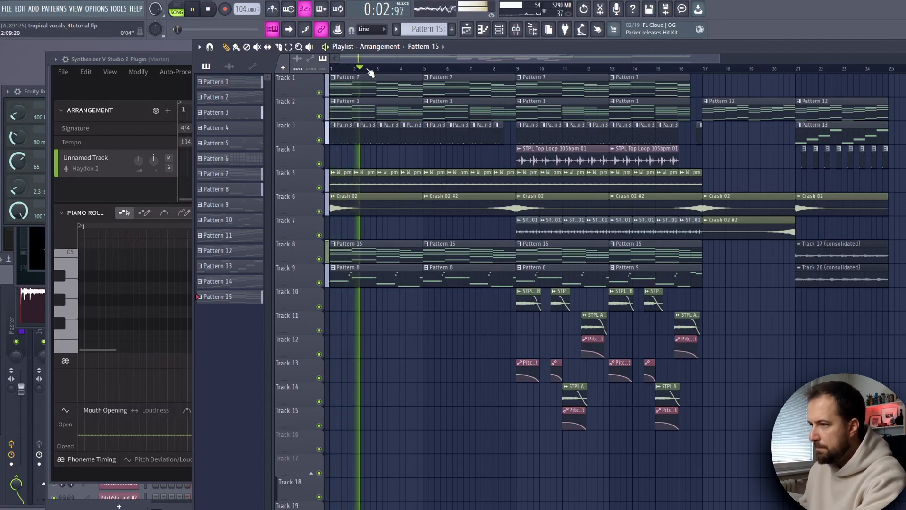
{"action": "key", "text": "space"}
{"action": "left_click", "coordinate": [170, 59]}
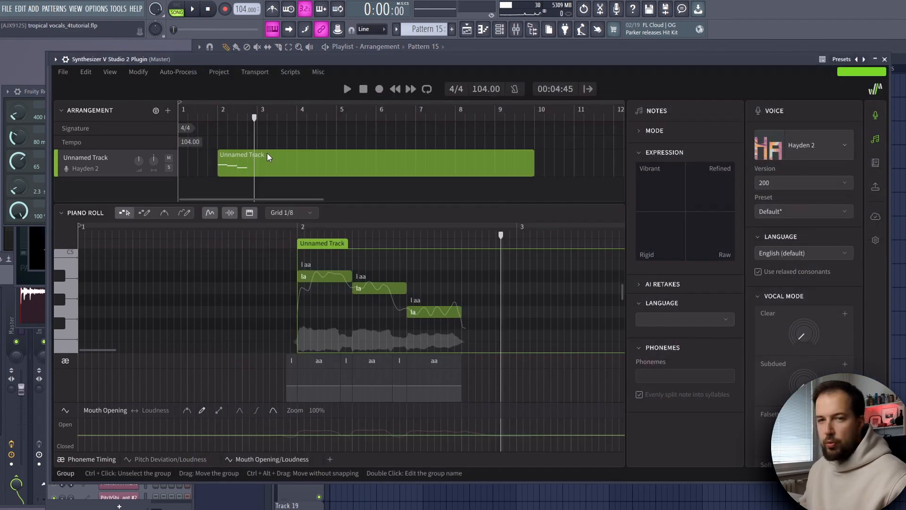
Move the vocal note group back to the start of bar 1 and return the playhead to the beginning
{"action": "left_click_drag", "start_coordinate": [268, 153], "coordinate": [223, 152]}
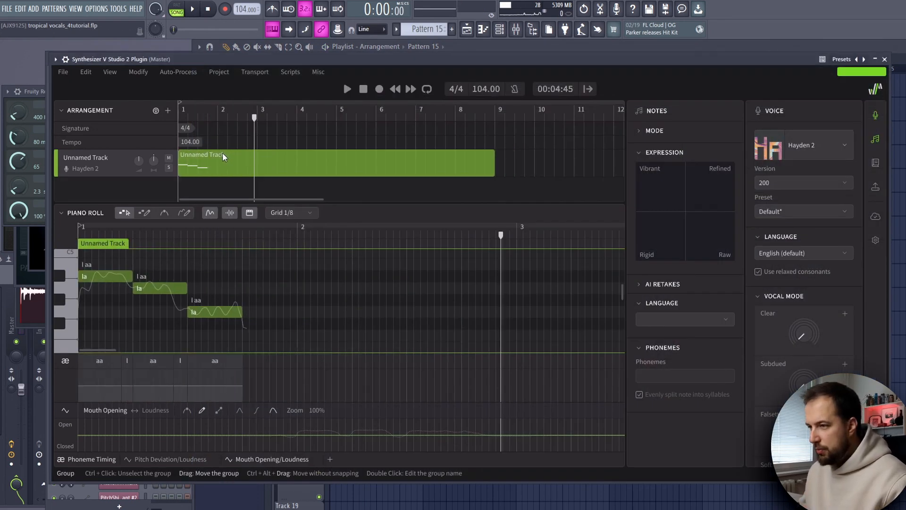
{"action": "left_click", "coordinate": [197, 109]}
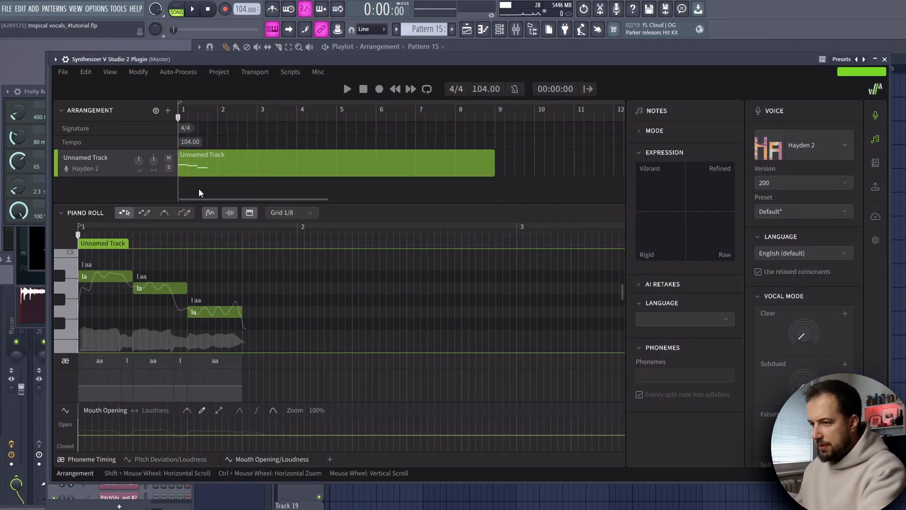
Add a D4 quarter note on the last beat of bar 1 and an F4 half note at the start of bar 2
{"action": "scroll", "coordinate": [239, 340], "scroll_direction": "down", "scroll_amount": 2}
{"action": "double_click", "coordinate": [244, 338]}
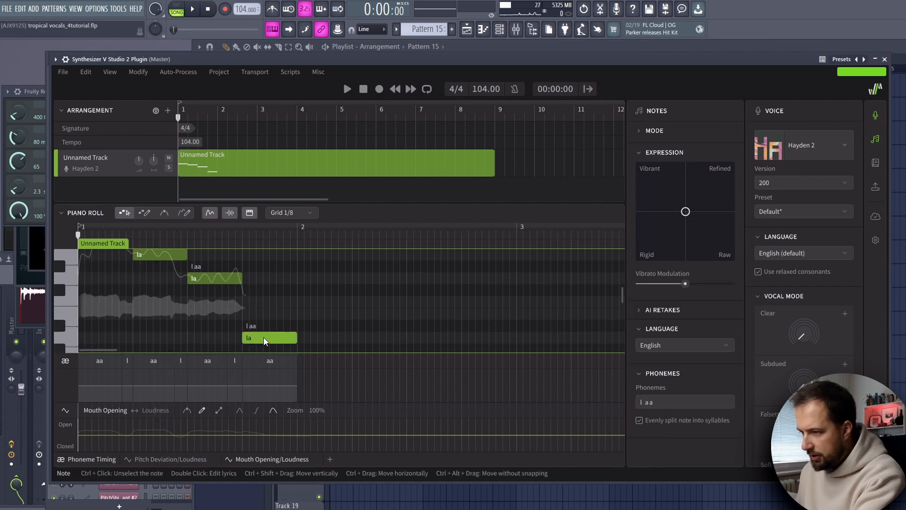
{"action": "double_click", "coordinate": [307, 302]}
{"action": "left_click_drag", "start_coordinate": [351, 302], "coordinate": [406, 302]}
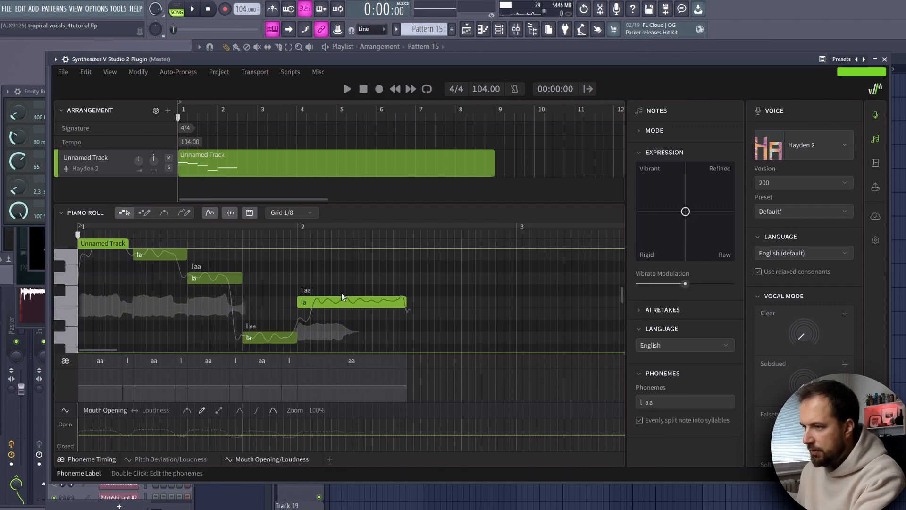
Enter the lyrics "my", "life", "is" and "beautiful" on the first four notes and dismiss the multi-syllable tip
{"action": "scroll", "coordinate": [241, 288], "scroll_direction": "up", "scroll_amount": 1}
{"action": "scroll", "coordinate": [102, 263], "scroll_direction": "up", "scroll_amount": 1}
{"action": "scroll", "coordinate": [101, 263], "scroll_direction": "up", "scroll_amount": 1}
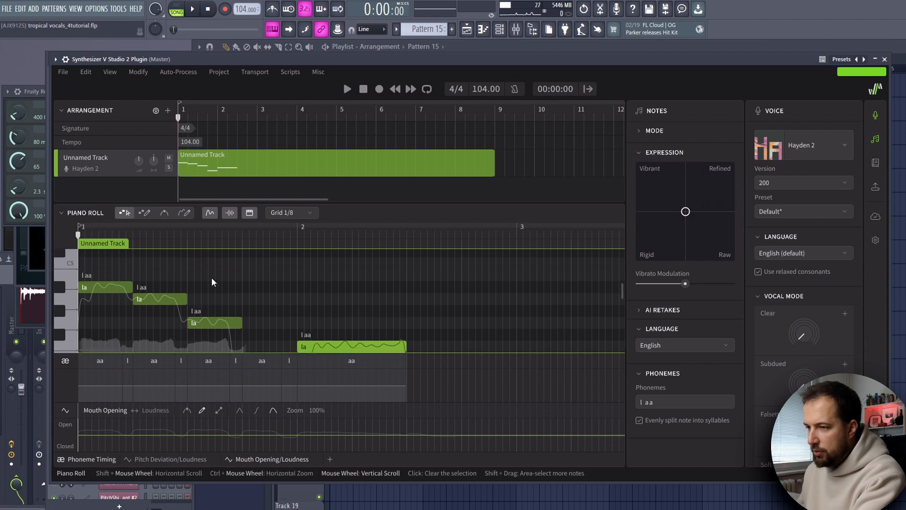
{"action": "double_click", "coordinate": [91, 288]}
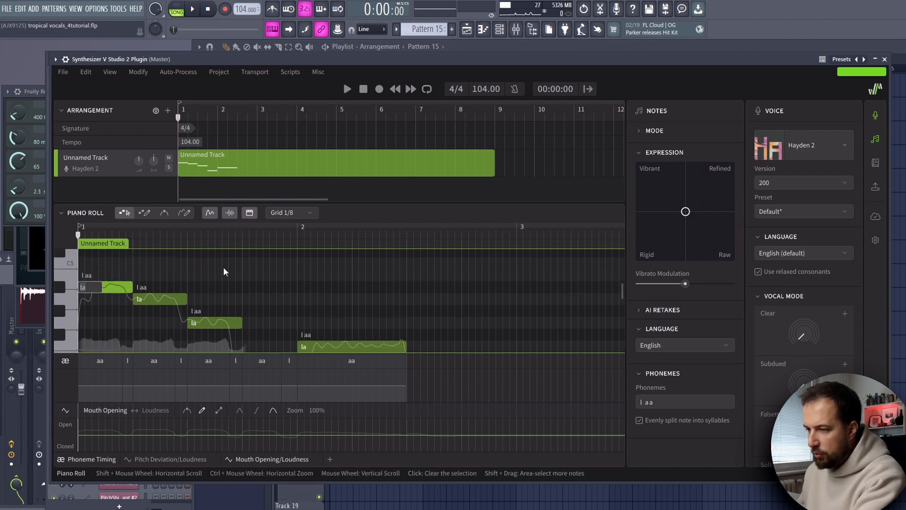
{"action": "scroll", "coordinate": [319, 263], "scroll_direction": "down", "scroll_amount": 1}
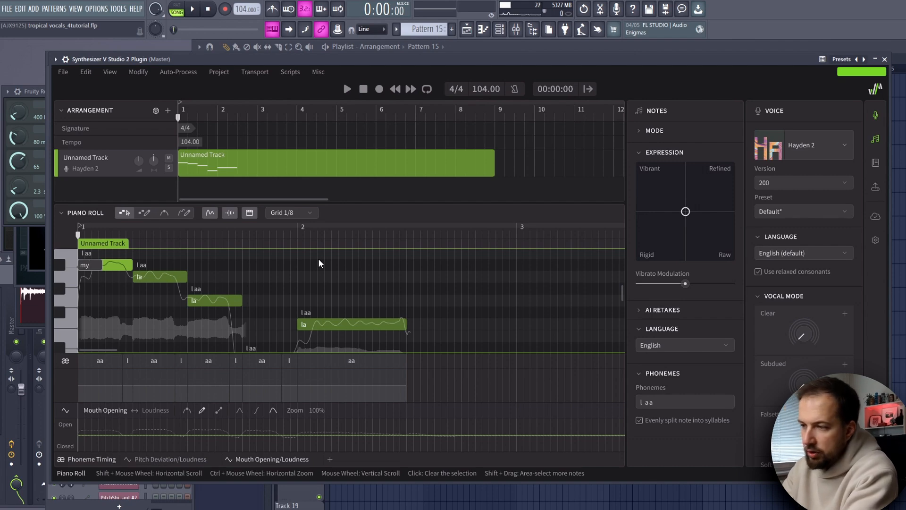
{"action": "type", "text": "my"}
{"action": "key", "text": "Tab"}
{"action": "type", "text": "life"}
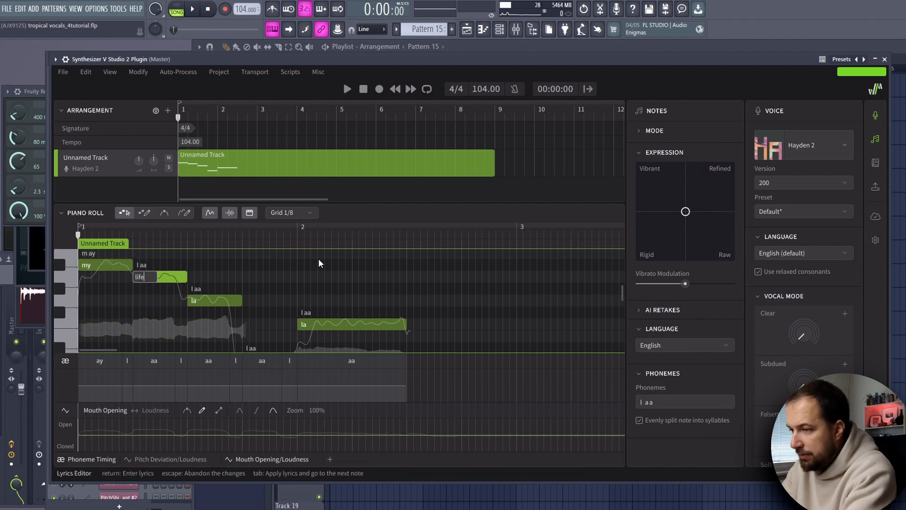
{"action": "key", "text": "Tab"}
{"action": "type", "text": "is"}
{"action": "key", "text": "Tab"}
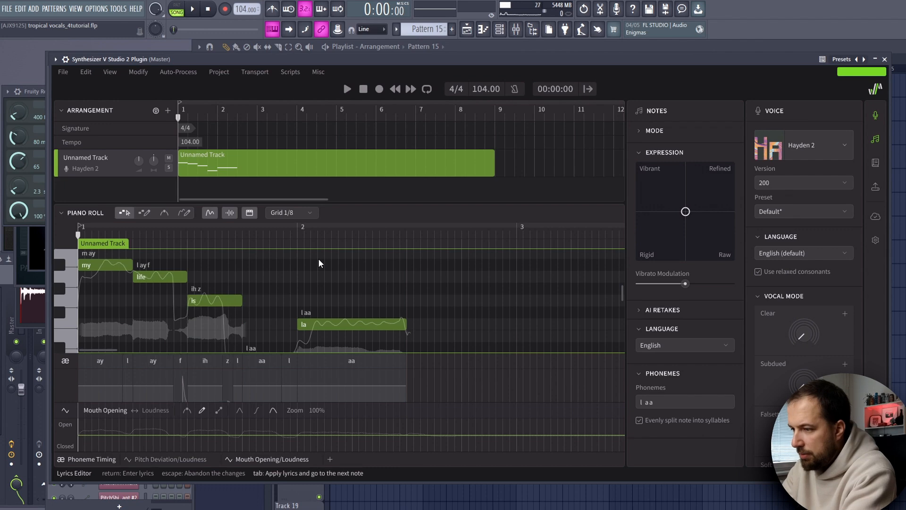
{"action": "type", "text": "beautiful"}
{"action": "key", "text": "Tab"}
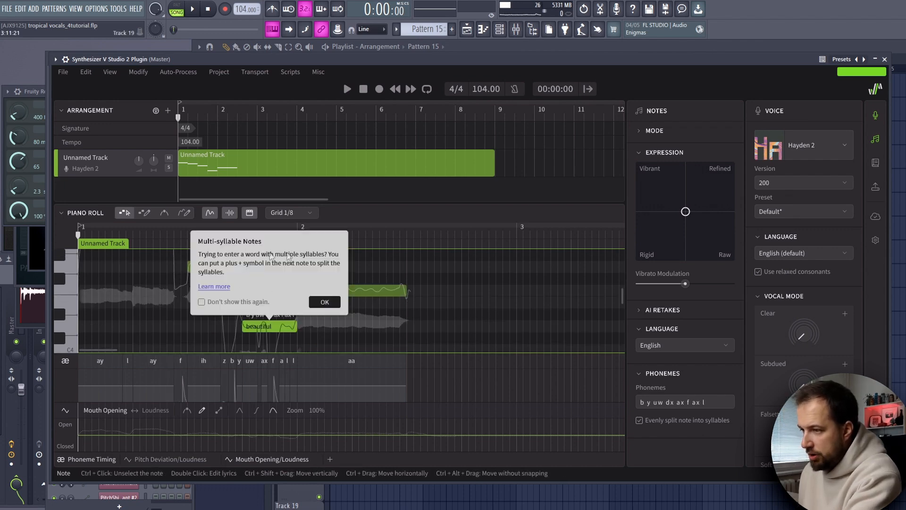
{"action": "left_click", "coordinate": [325, 302]}
Set the lyric of the long note in bar 2 to "+" so it carries the next syllable of "beautiful"
{"action": "scroll", "coordinate": [317, 284], "scroll_direction": "down", "scroll_amount": 1}
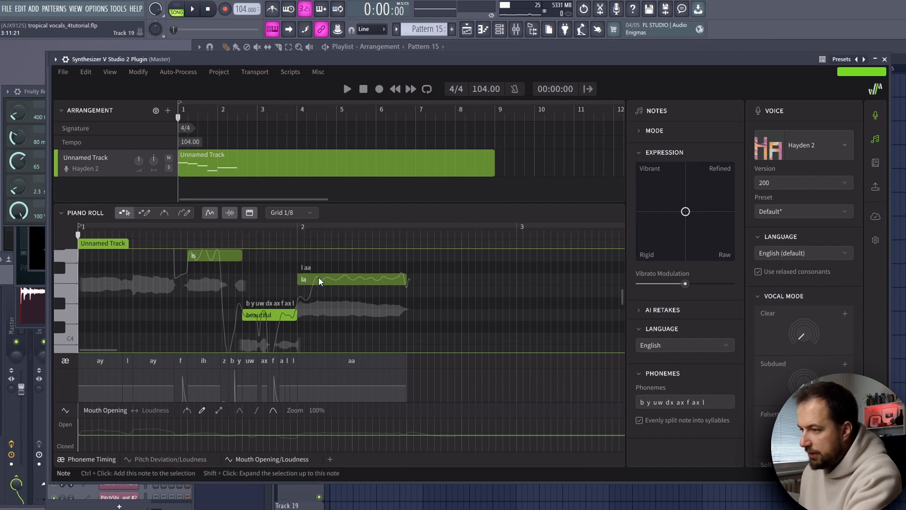
{"action": "left_click", "coordinate": [319, 280]}
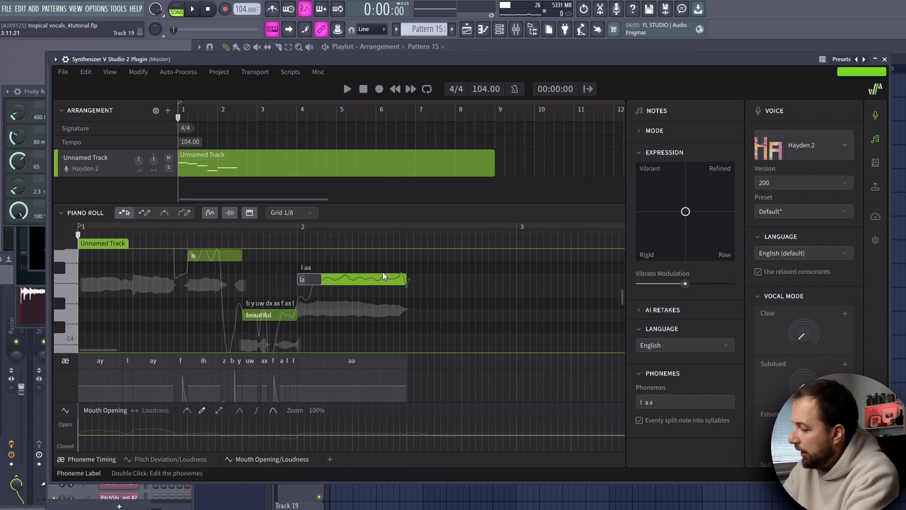
{"action": "type", "text": "+"}
{"action": "key", "text": "Return"}
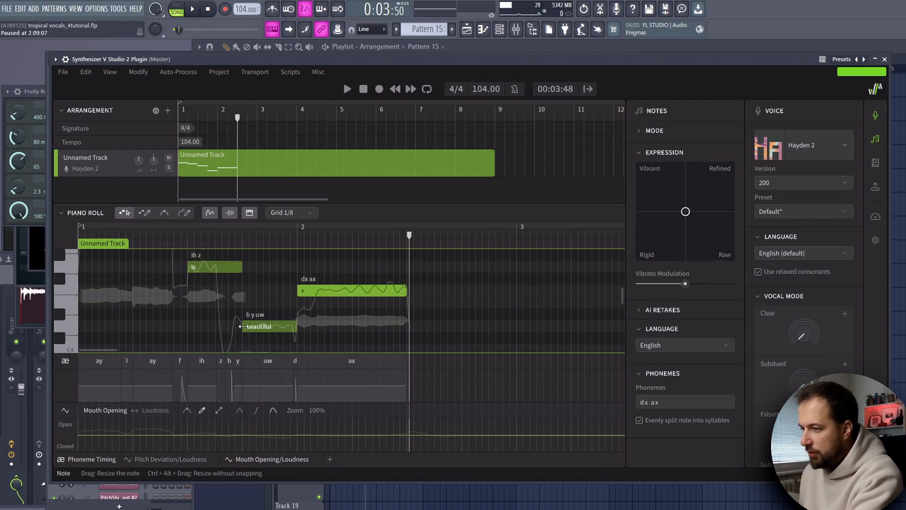
Split the held F4 note in bar 2 after its first eighth and set the new second part's lyric to "+"
{"action": "right_click", "coordinate": [326, 292]}
{"action": "left_click", "coordinate": [353, 297]}
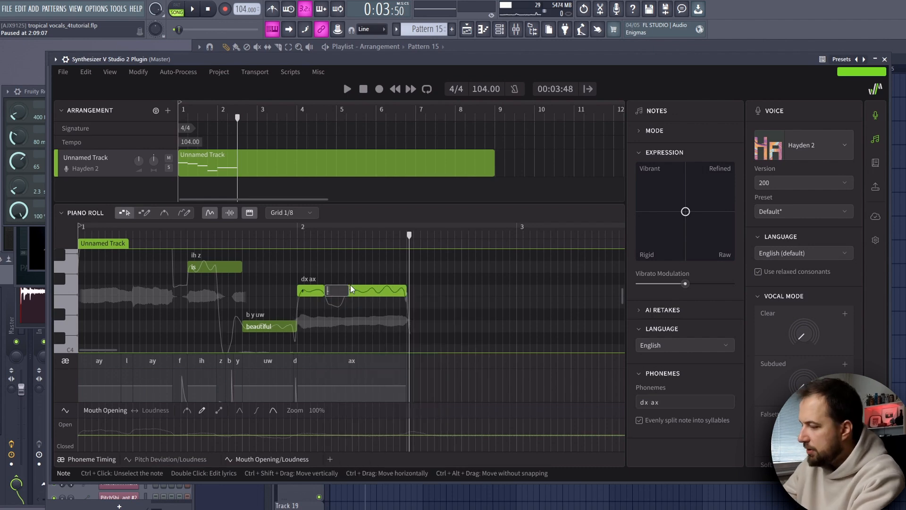
{"action": "type", "text": "+"}
{"action": "key", "text": "Return"}
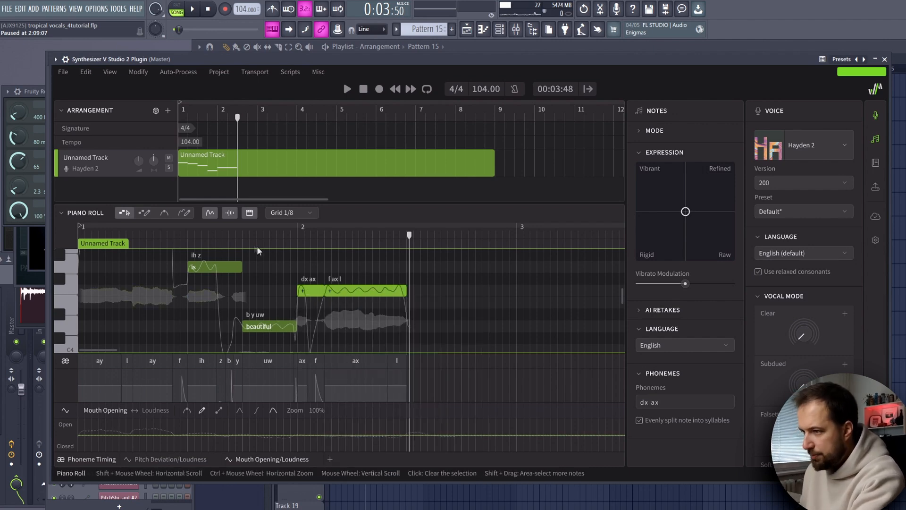
Play the vocal line back from the start and listen to how the split word "beautiful" is sung
{"action": "key", "text": "space"}
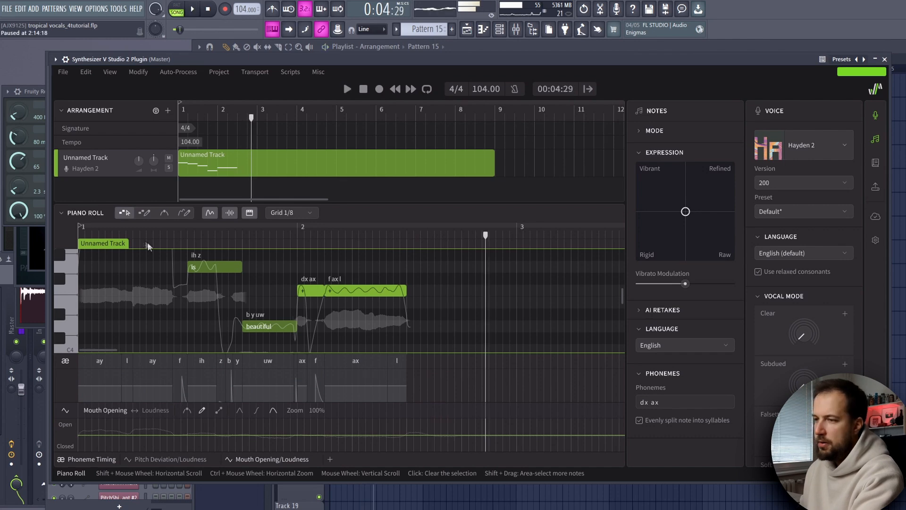
{"action": "key", "text": "space"}
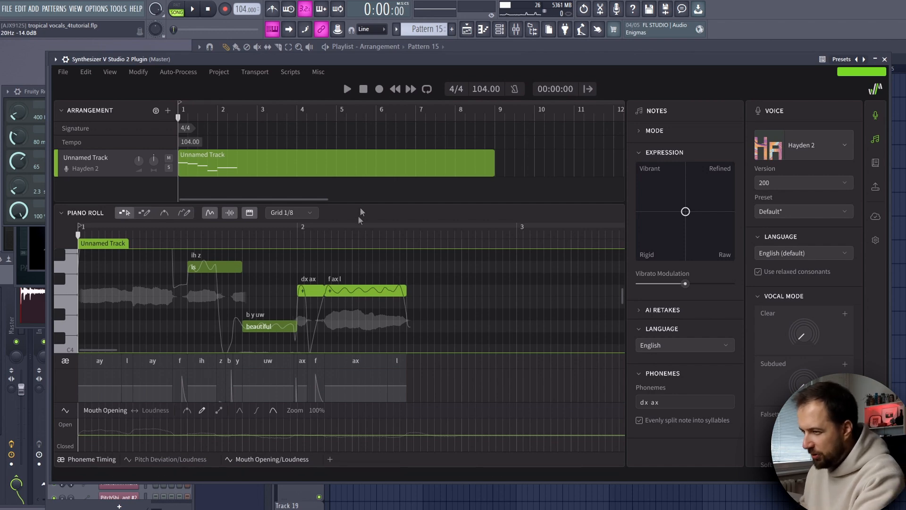
{"action": "scroll", "coordinate": [306, 264], "scroll_direction": "up", "scroll_amount": 3}
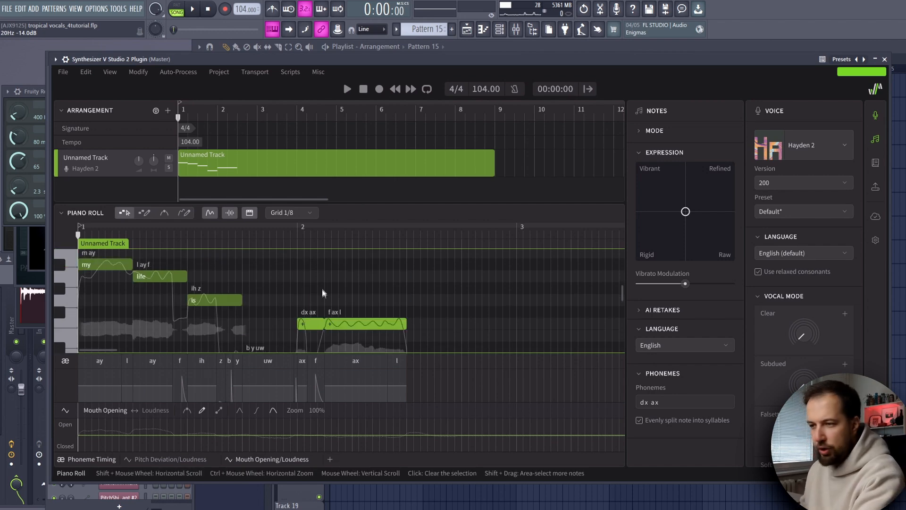
{"action": "key", "text": "space"}
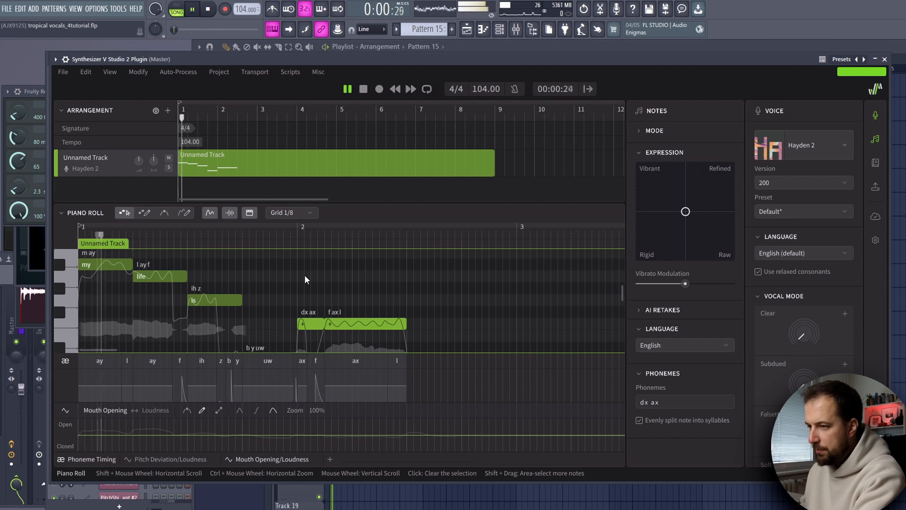
{"action": "scroll", "coordinate": [338, 274], "scroll_direction": "down", "scroll_amount": 3}
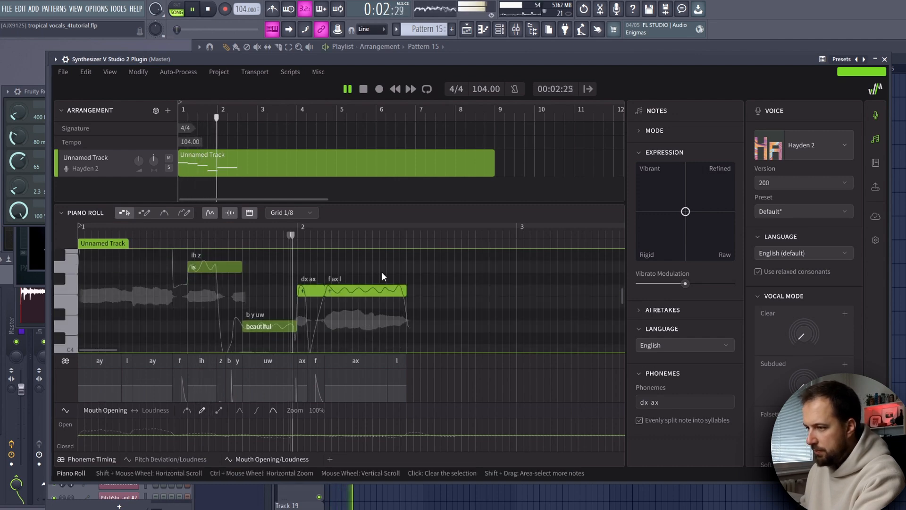
{"action": "key", "text": "space"}
{"action": "scroll", "coordinate": [220, 298], "scroll_direction": "up", "scroll_amount": 3}
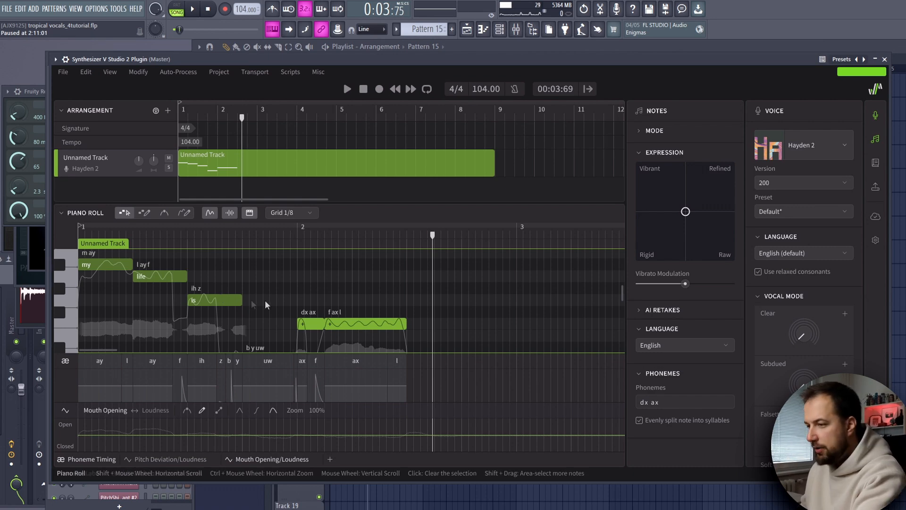
{"action": "scroll", "coordinate": [265, 299], "scroll_direction": "down", "scroll_amount": 3}
Lower the "my" and "life" notes to G4, level with "is", and lower the final syllable of "beautiful" to D4
{"action": "left_click", "coordinate": [352, 267]}
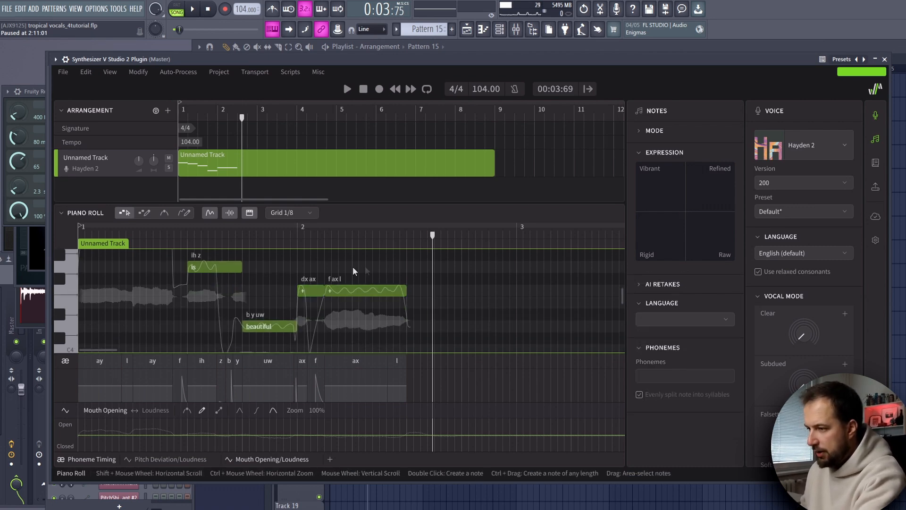
{"action": "scroll", "coordinate": [225, 289], "scroll_direction": "up", "scroll_amount": 4}
{"action": "left_click_drag", "start_coordinate": [115, 276], "coordinate": [103, 302]}
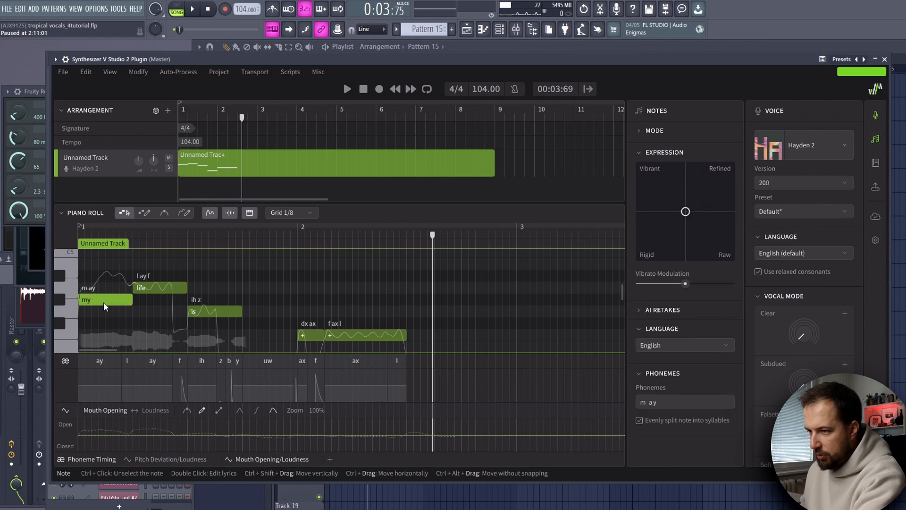
{"action": "scroll", "coordinate": [253, 275], "scroll_direction": "down", "scroll_amount": 4}
{"action": "left_click", "coordinate": [353, 290]}
{"action": "left_click_drag", "start_coordinate": [354, 293], "coordinate": [356, 326]}
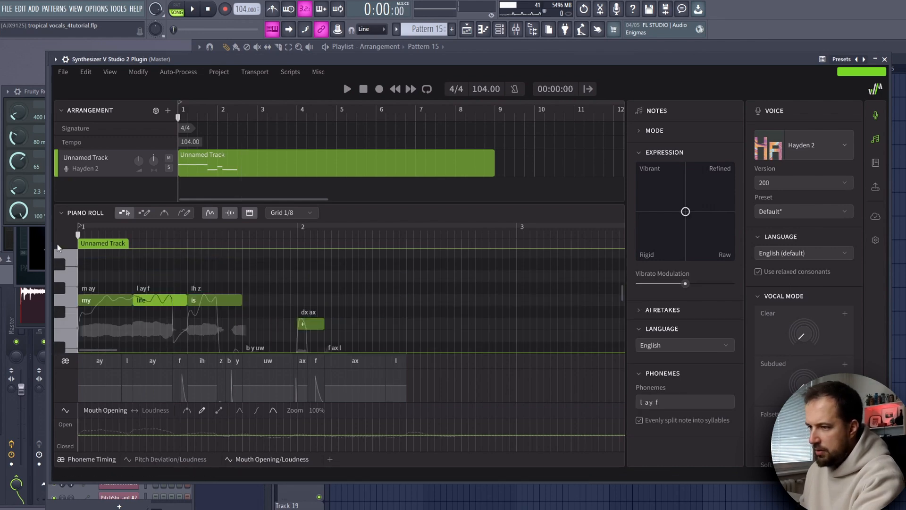
Play the reshaped melody back from the start of bar 1
{"action": "key", "text": "space"}
{"action": "scroll", "coordinate": [259, 265], "scroll_direction": "down", "scroll_amount": 1}
{"action": "scroll", "coordinate": [264, 264], "scroll_direction": "down", "scroll_amount": 2}
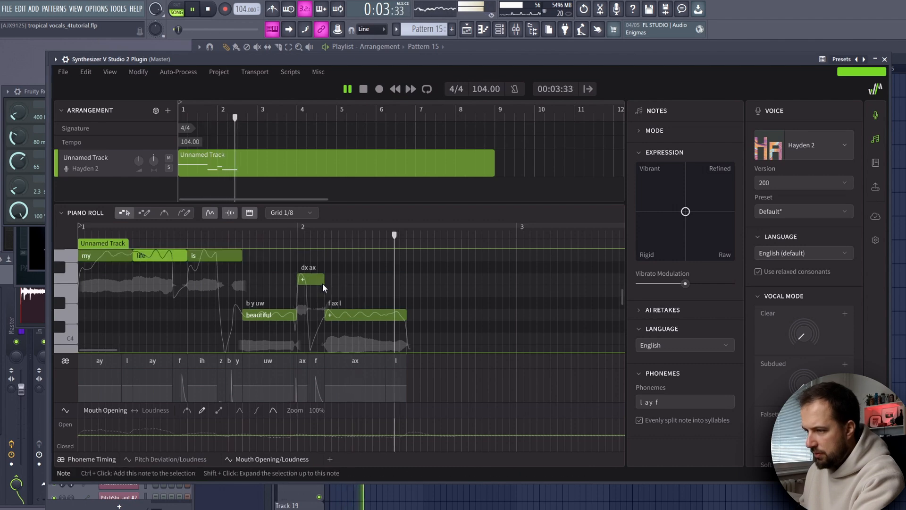
{"action": "key", "text": "space"}
Clear the old notes and add an F4 quarter note with the lyric "dreamin" on beat 2 of bar 1
{"action": "left_click", "coordinate": [392, 281]}
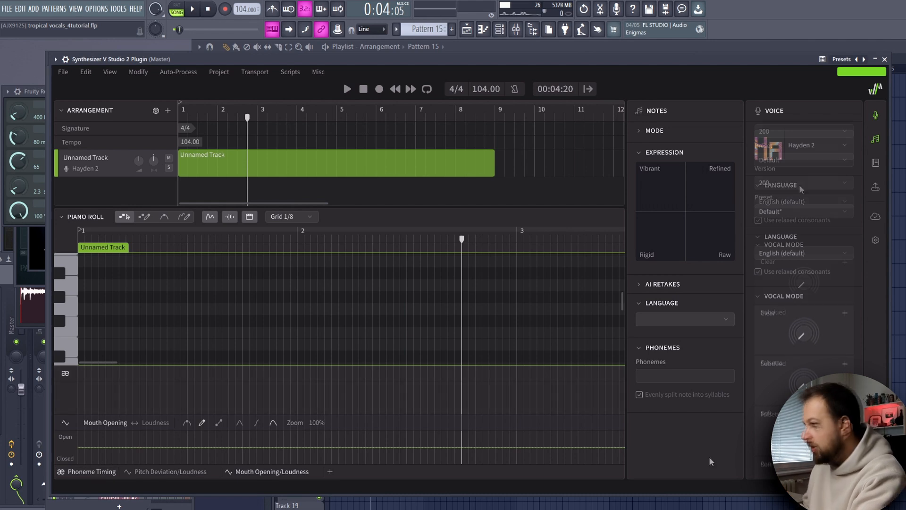
{"action": "scroll", "coordinate": [802, 260], "scroll_direction": "down", "scroll_amount": 1}
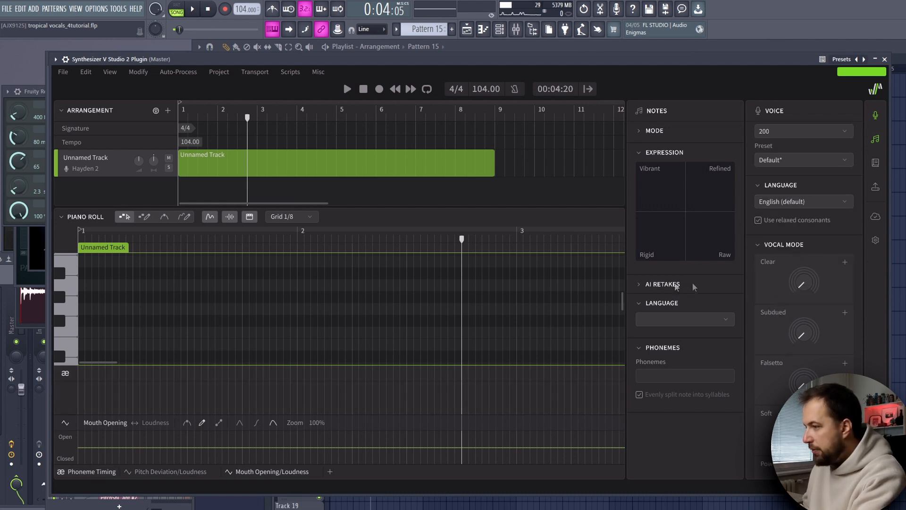
{"action": "scroll", "coordinate": [802, 286], "scroll_direction": "down", "scroll_amount": 1}
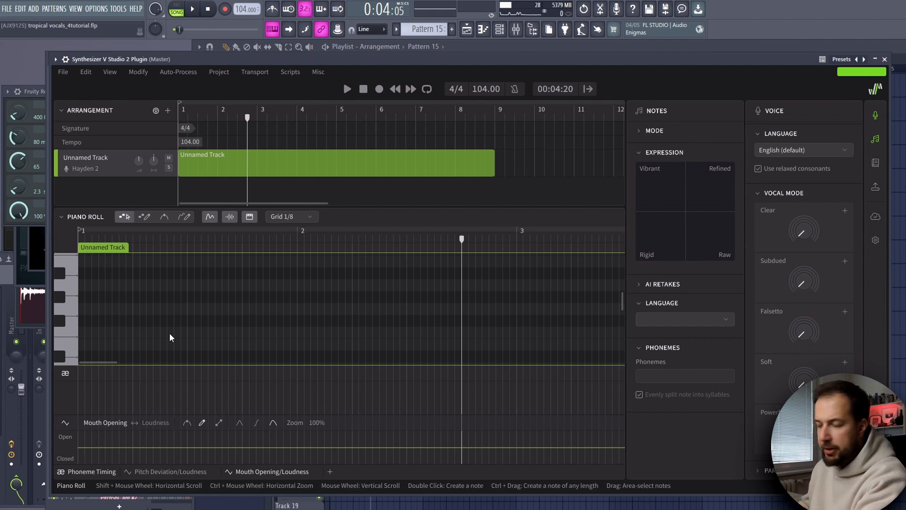
{"action": "scroll", "coordinate": [98, 299], "scroll_direction": "down", "scroll_amount": 1}
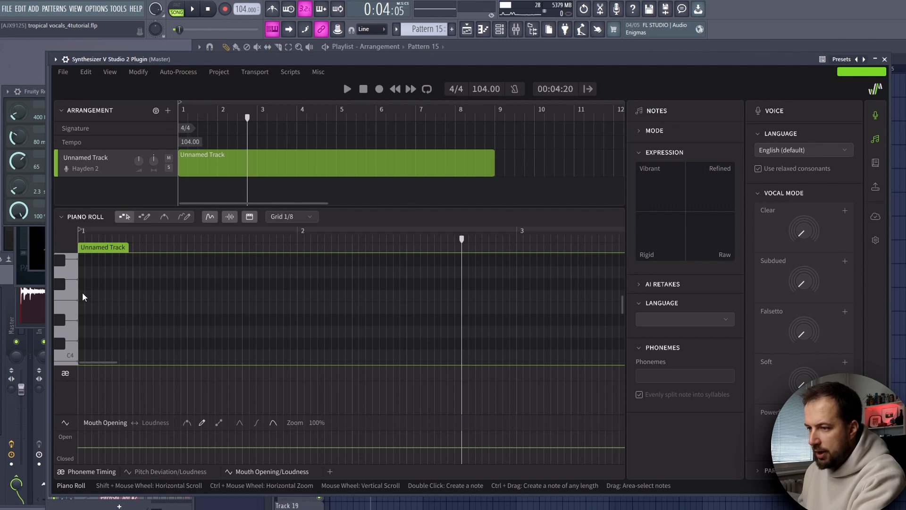
{"action": "double_click", "coordinate": [81, 293]}
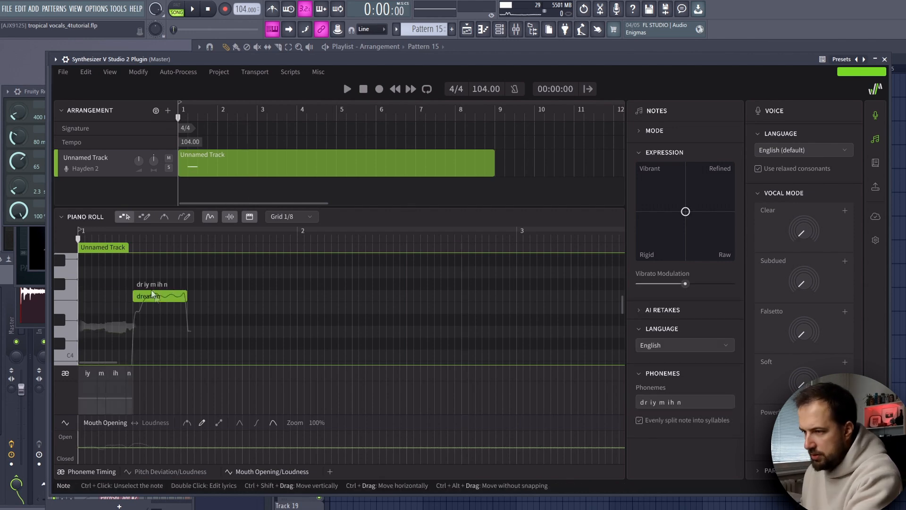
Audition pitches after the first word and add a G4 quarter note with the lyric "of" on beat 3
{"action": "key", "text": "space"}
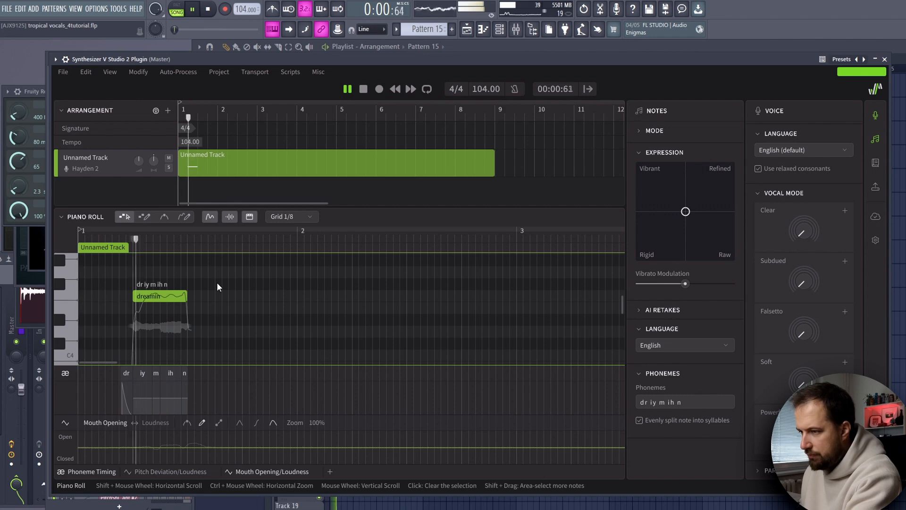
{"action": "key", "text": "space"}
{"action": "left_click", "coordinate": [66, 312]}
{"action": "left_click", "coordinate": [66, 271]}
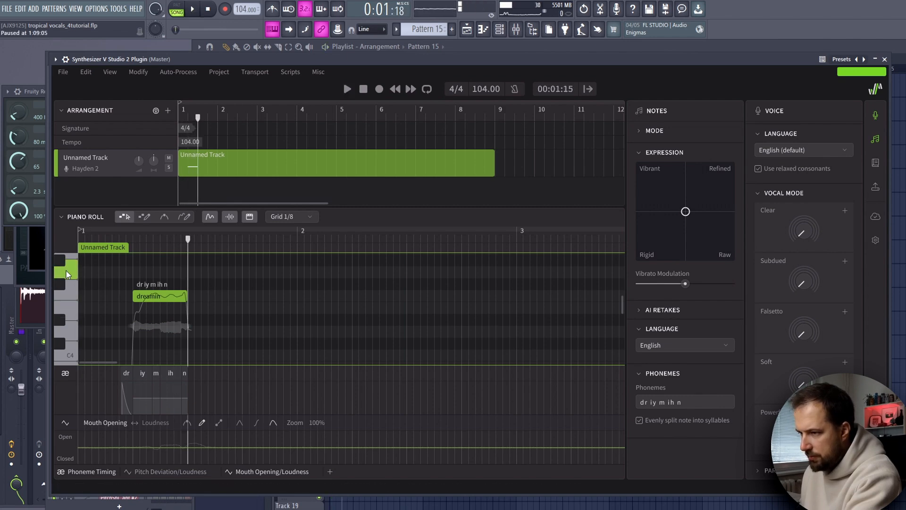
{"action": "key", "text": "space"}
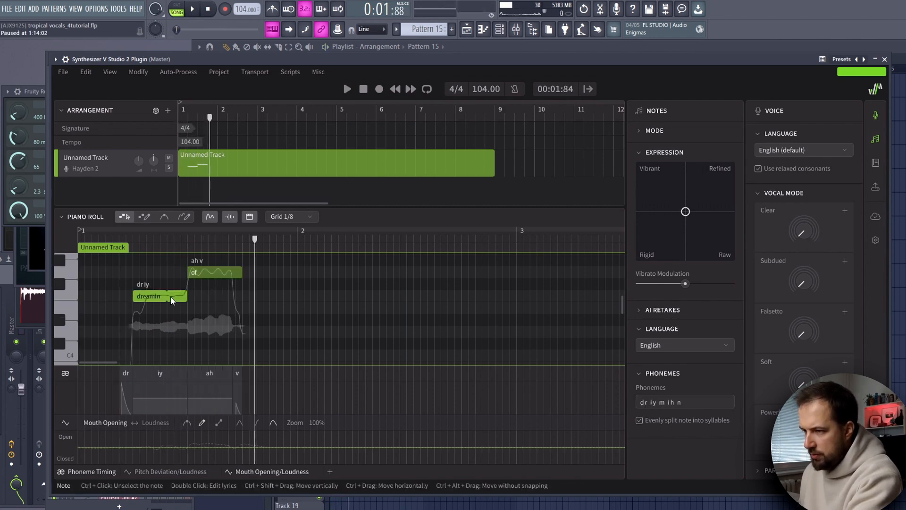
Split "dreamin" into two shorter notes with "+" on the second, and move the "of" note directly against them
{"action": "double_click", "coordinate": [175, 296]}
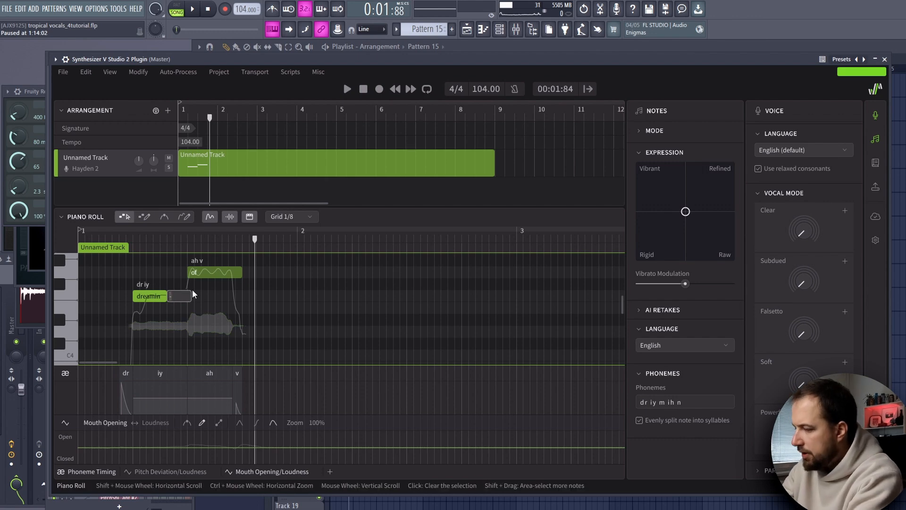
{"action": "type", "text": "+"}
{"action": "key", "text": "Return"}
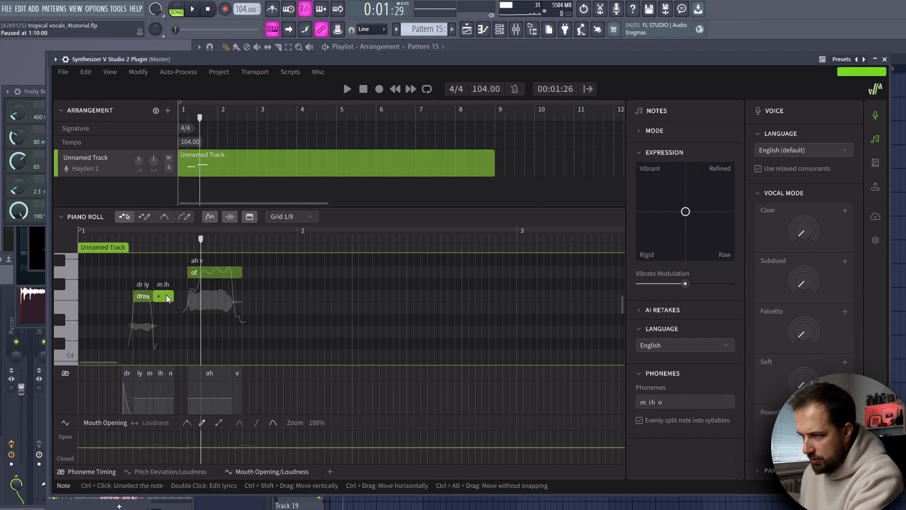
{"action": "left_click_drag", "start_coordinate": [173, 297], "coordinate": [180, 300]}
{"action": "left_click_drag", "start_coordinate": [213, 272], "coordinate": [199, 273]}
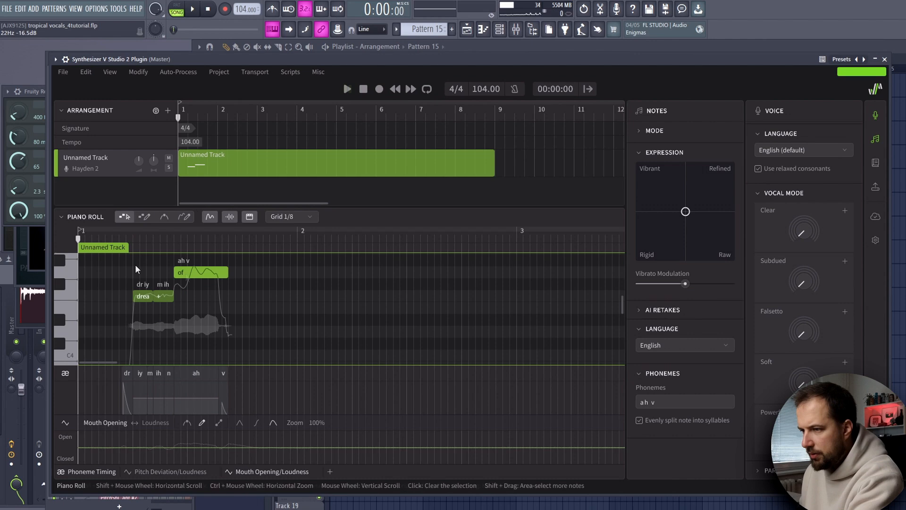
Adjust the timing between the "ah" and "v" phonemes of "of" and play the phrase back to compare
{"action": "key", "text": "space"}
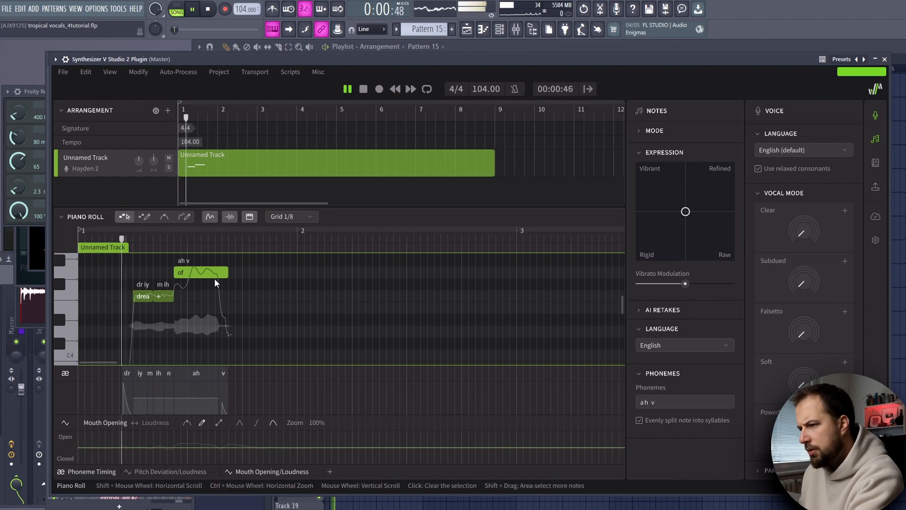
{"action": "key", "text": "space"}
{"action": "left_click", "coordinate": [111, 293]}
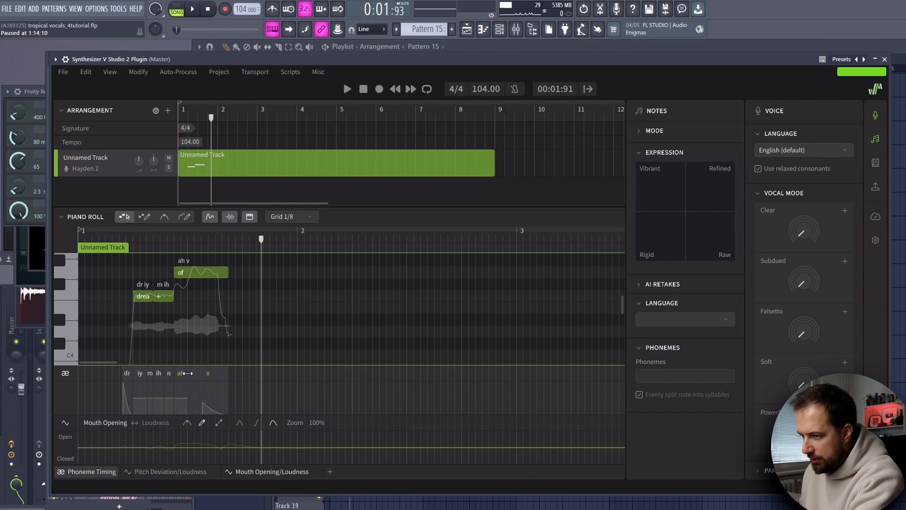
{"action": "left_click_drag", "start_coordinate": [188, 373], "coordinate": [213, 374]}
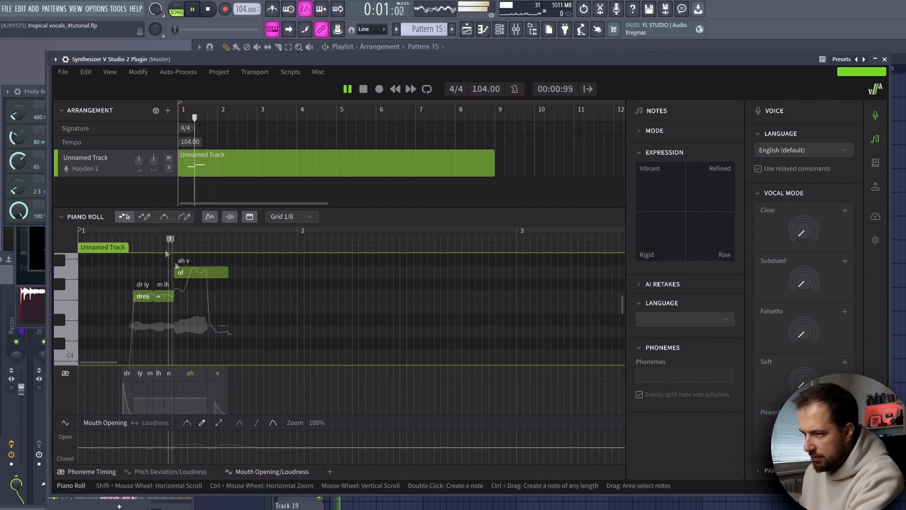
{"action": "key", "text": "space"}
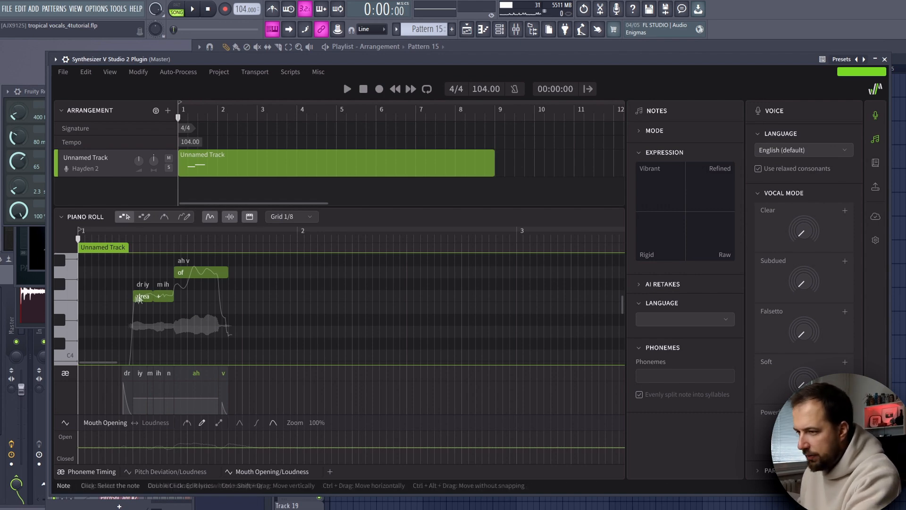
{"action": "key", "text": "space"}
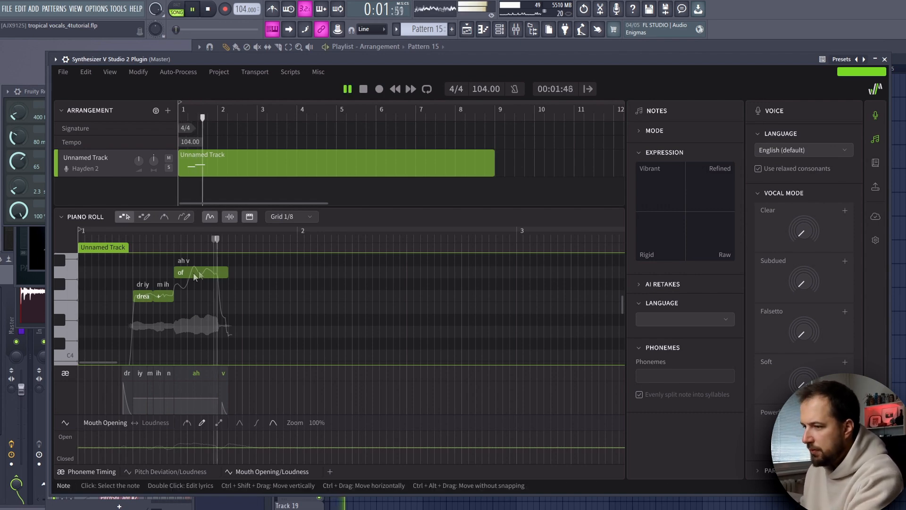
{"action": "key", "text": "space"}
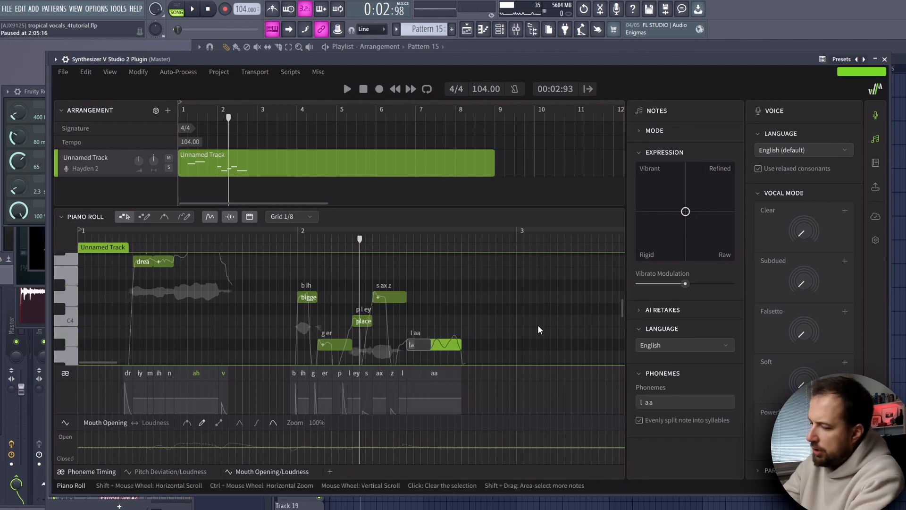
Set the lyric of the last note in bar 2 to "now" and play the line back
{"action": "type", "text": "now"}
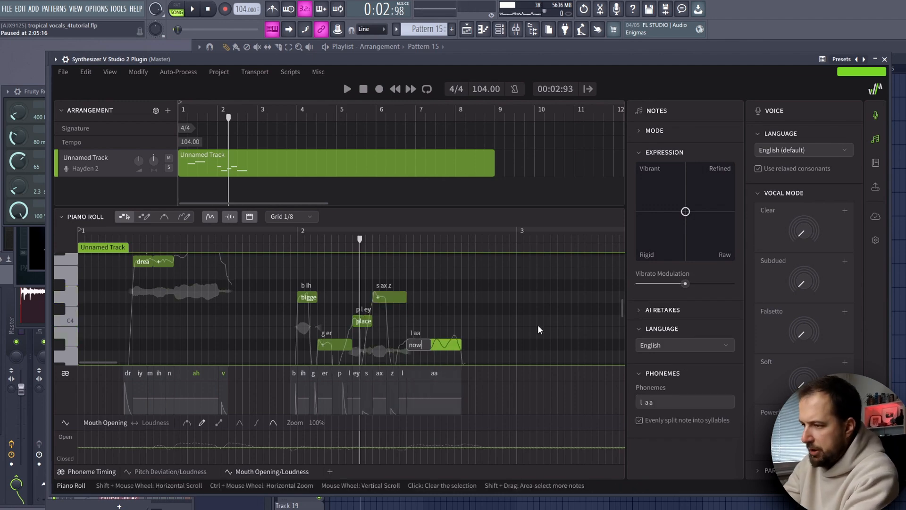
{"action": "key", "text": "Return"}
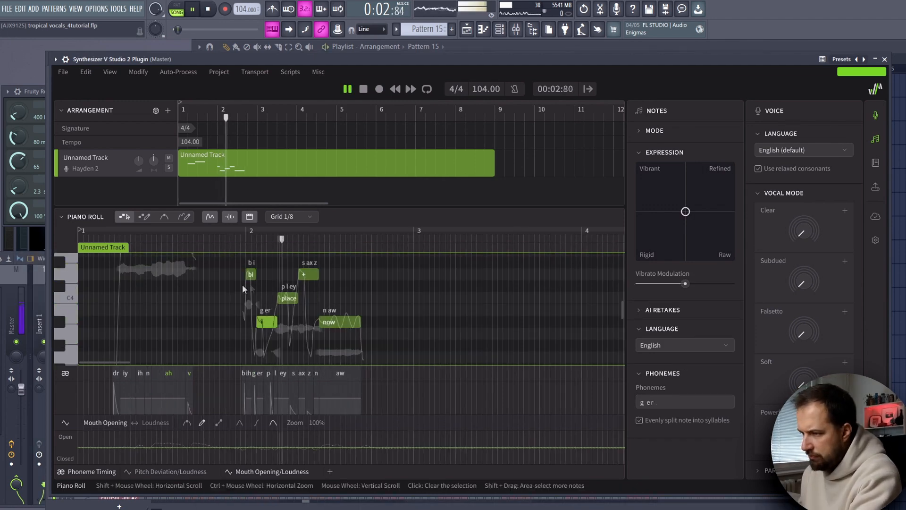
{"action": "scroll", "coordinate": [255, 292], "scroll_direction": "up", "scroll_amount": 3}
{"action": "key", "text": "space"}
Lengthen the "er" phoneme of "bigger" slightly and replay the phrase from just before bar 2
{"action": "left_click_drag", "start_coordinate": [259, 240], "coordinate": [250, 240]}
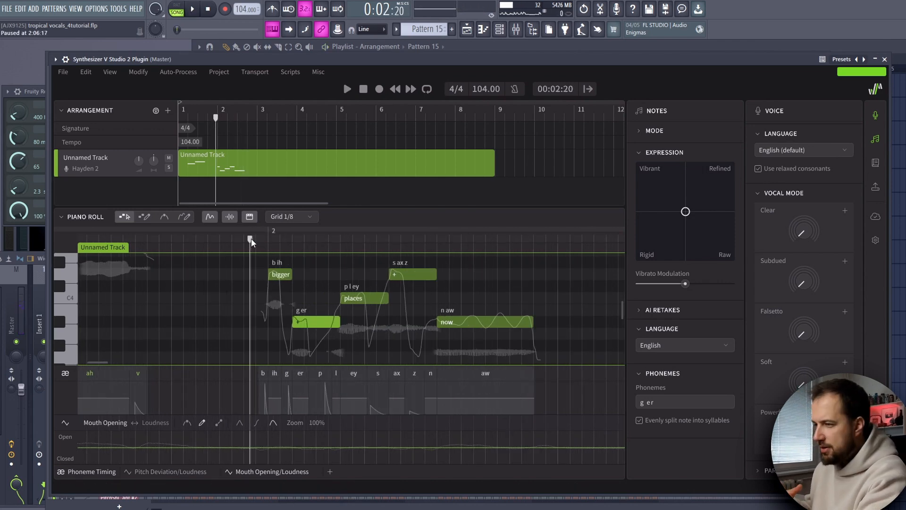
{"action": "key", "text": "space"}
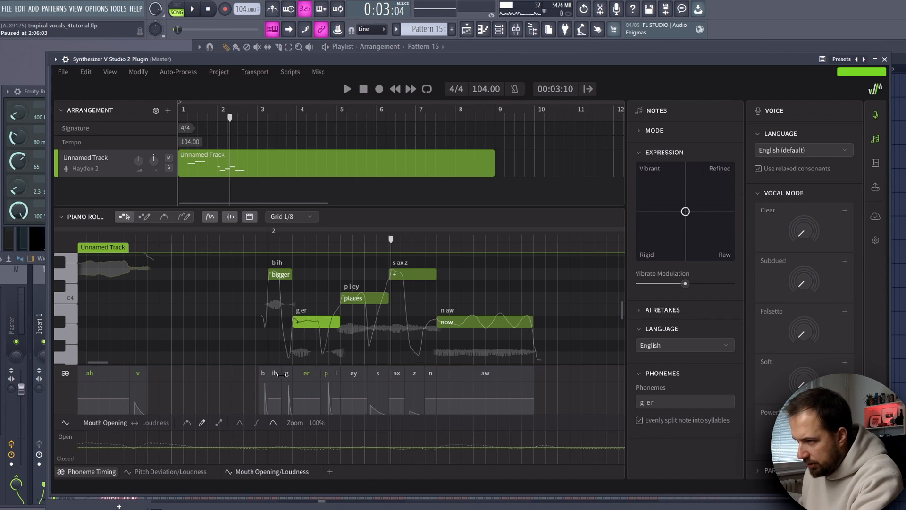
{"action": "left_click", "coordinate": [249, 241]}
{"action": "key", "text": "space"}
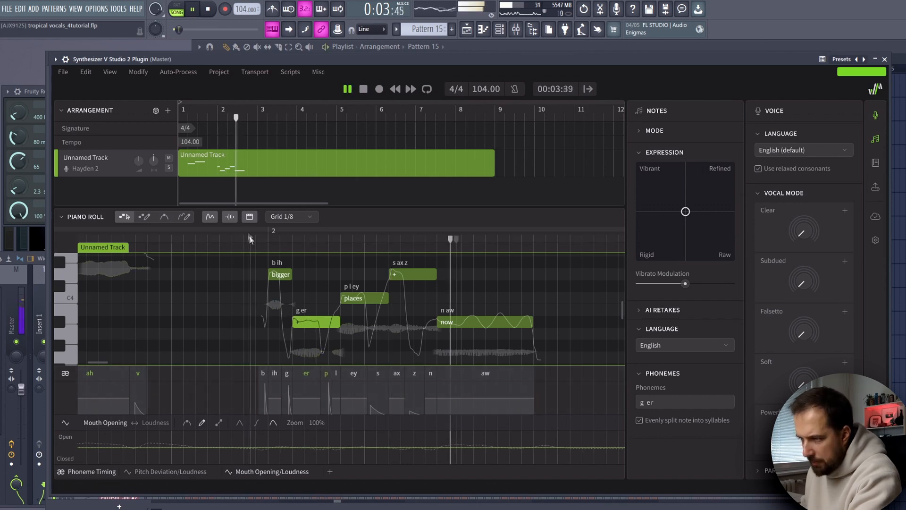
{"action": "key", "text": "space"}
{"action": "left_click", "coordinate": [230, 239]}
{"action": "scroll", "coordinate": [354, 287], "scroll_direction": "down", "scroll_amount": 2}
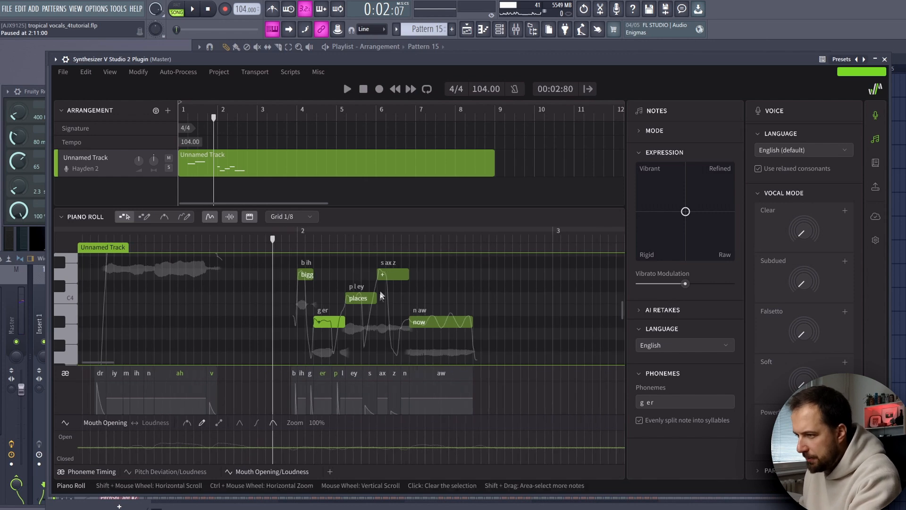
Enable Track 1 in the FL Studio playlist, return to the Synthesizer V plugin and play the vocal line with the music
{"action": "key", "text": "space"}
{"action": "key", "text": "F5"}
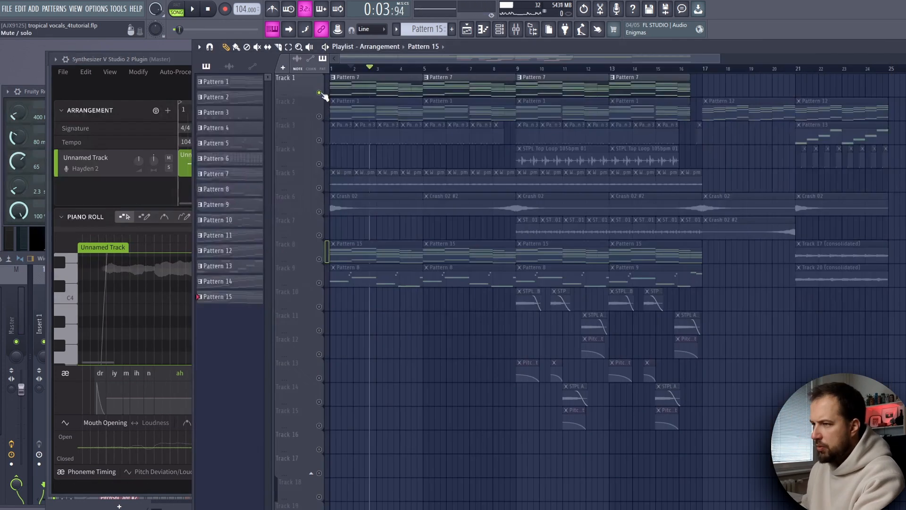
{"action": "left_click", "coordinate": [320, 94]}
{"action": "key", "text": "space"}
{"action": "left_click", "coordinate": [143, 57]}
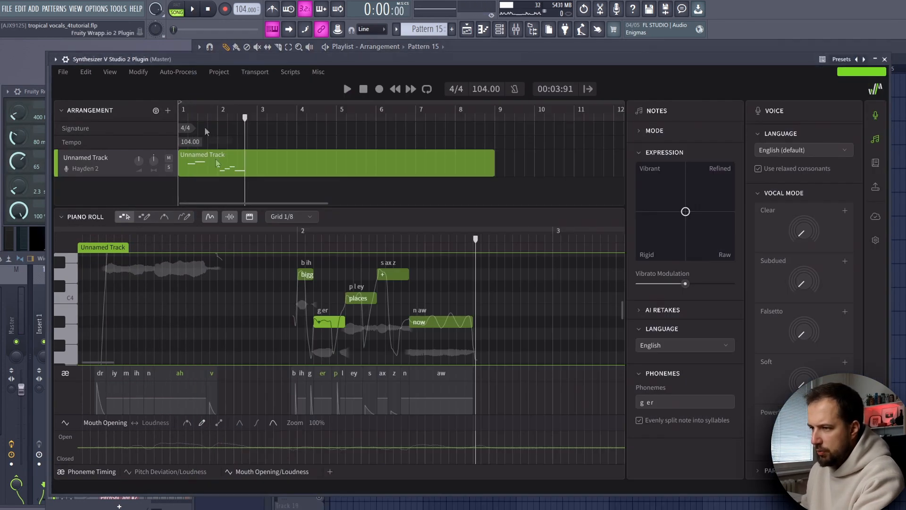
{"action": "key", "text": "space"}
{"action": "scroll", "coordinate": [269, 296], "scroll_direction": "up", "scroll_amount": 2}
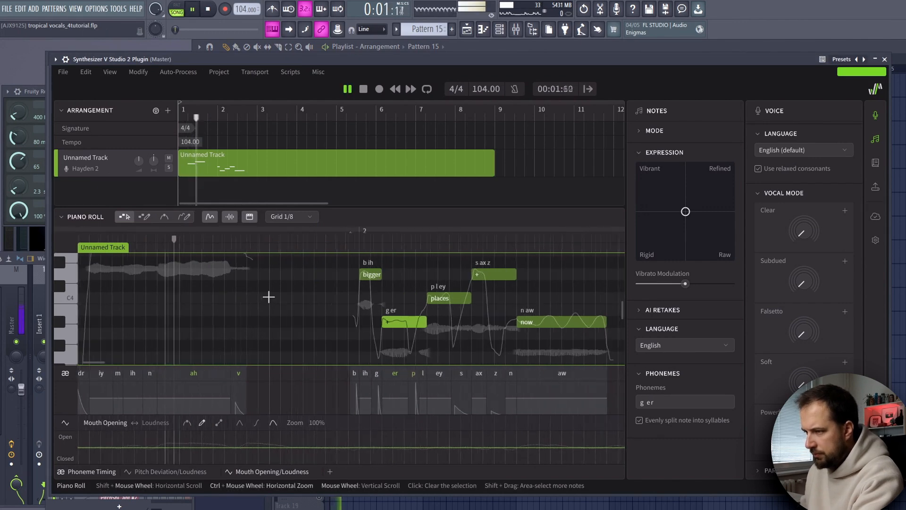
{"action": "scroll", "coordinate": [269, 296], "scroll_direction": "down", "scroll_amount": 3}
{"action": "scroll", "coordinate": [366, 300], "scroll_direction": "up", "scroll_amount": 1}
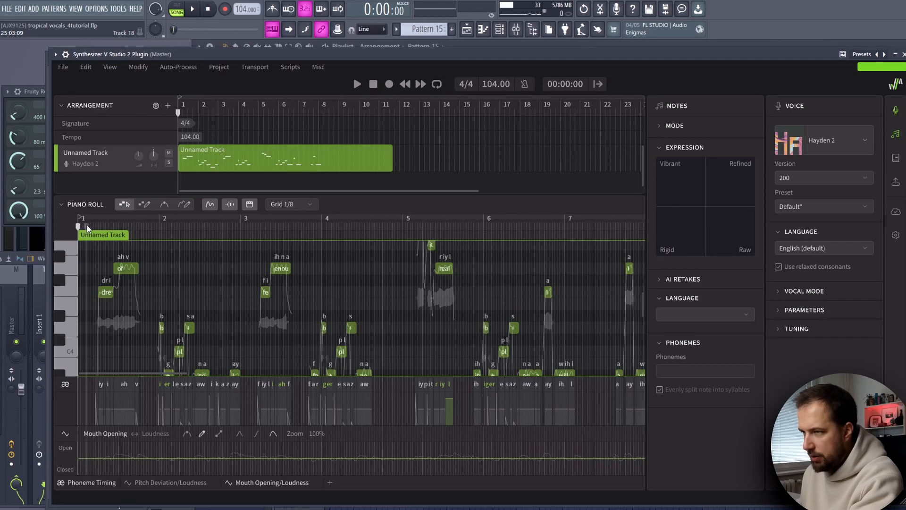
Play the full vocal arrangement from bar 1 to bar 8 and follow its notes and lyrics in the piano roll
{"action": "key", "text": "space"}
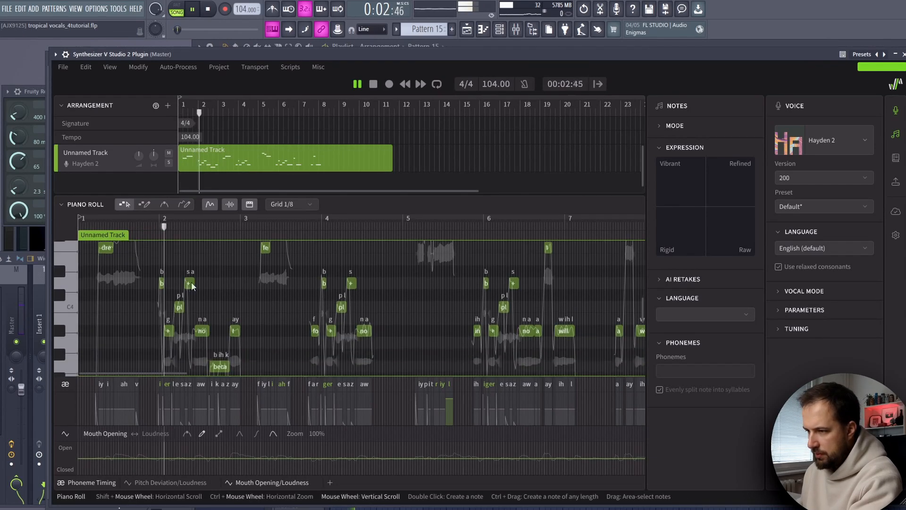
{"action": "scroll", "coordinate": [207, 296], "scroll_direction": "down", "scroll_amount": 3}
{"action": "scroll", "coordinate": [267, 311], "scroll_direction": "up", "scroll_amount": 3}
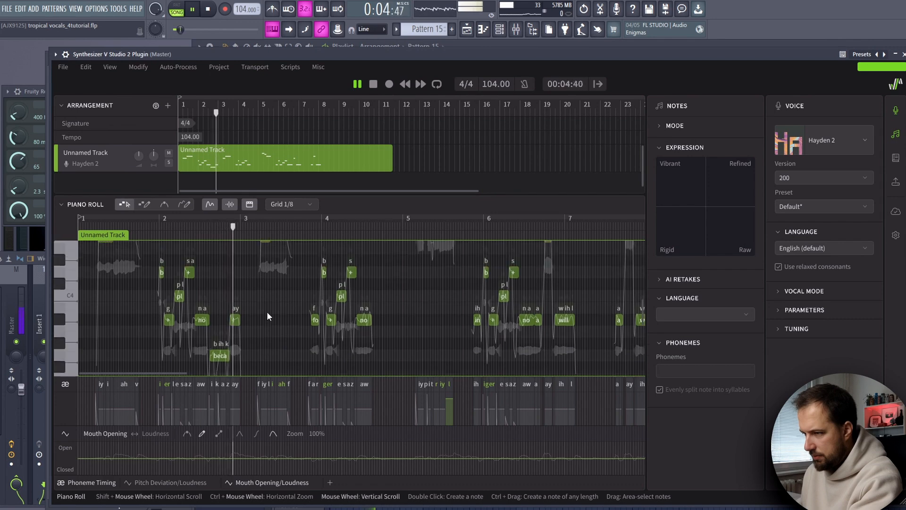
{"action": "scroll", "coordinate": [329, 293], "scroll_direction": "down", "scroll_amount": 2}
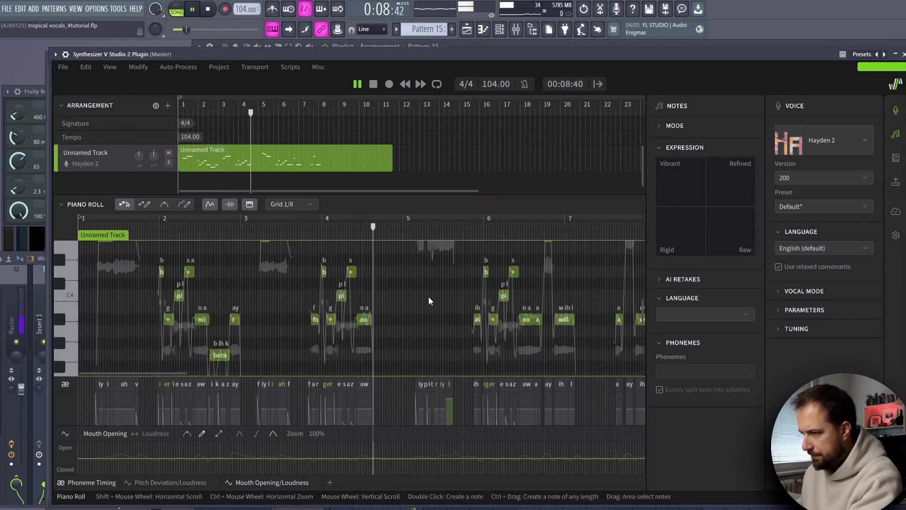
{"action": "scroll", "coordinate": [428, 296], "scroll_direction": "up", "scroll_amount": 3}
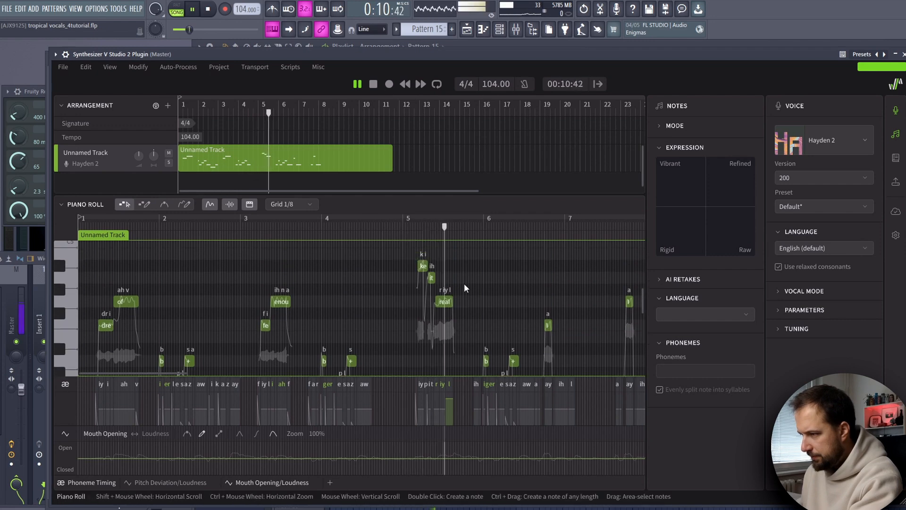
{"action": "scroll", "coordinate": [487, 287], "scroll_direction": "down", "scroll_amount": 3}
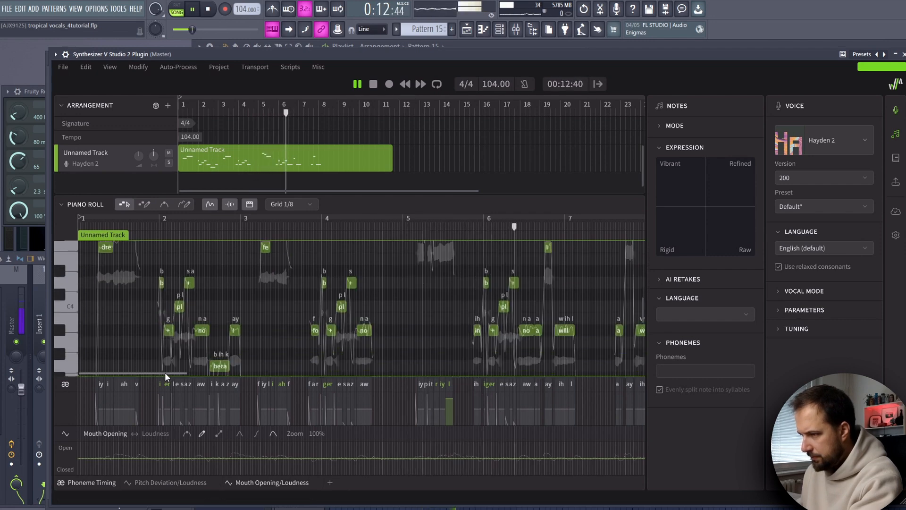
{"action": "left_click_drag", "start_coordinate": [165, 372], "coordinate": [210, 373]}
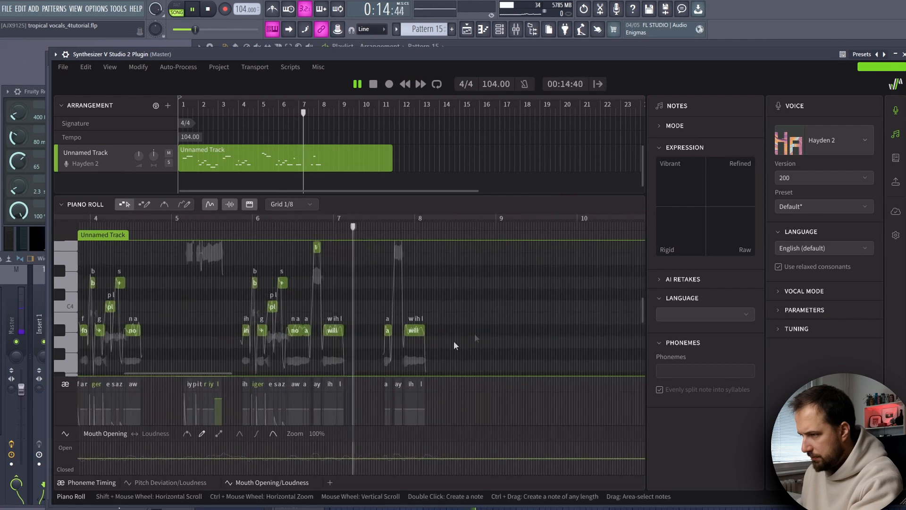
{"action": "scroll", "coordinate": [468, 335], "scroll_direction": "up", "scroll_amount": 1}
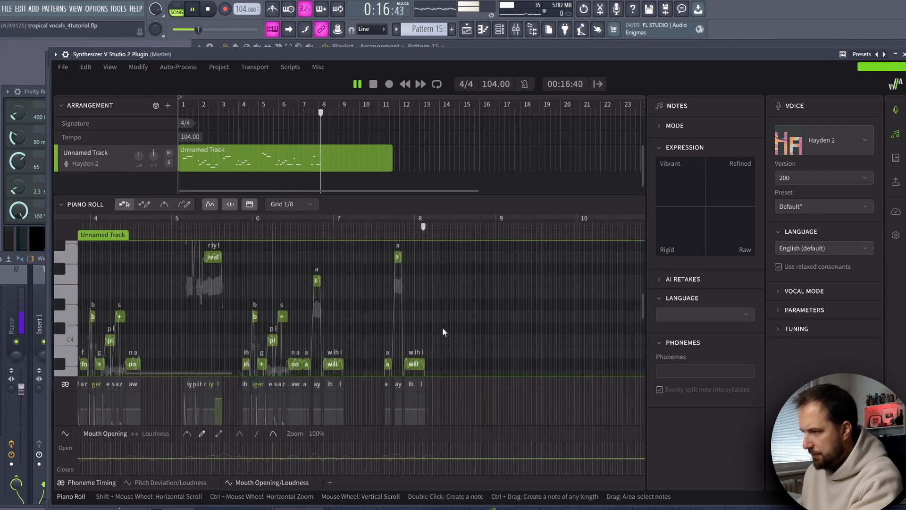
{"action": "key", "text": "space"}
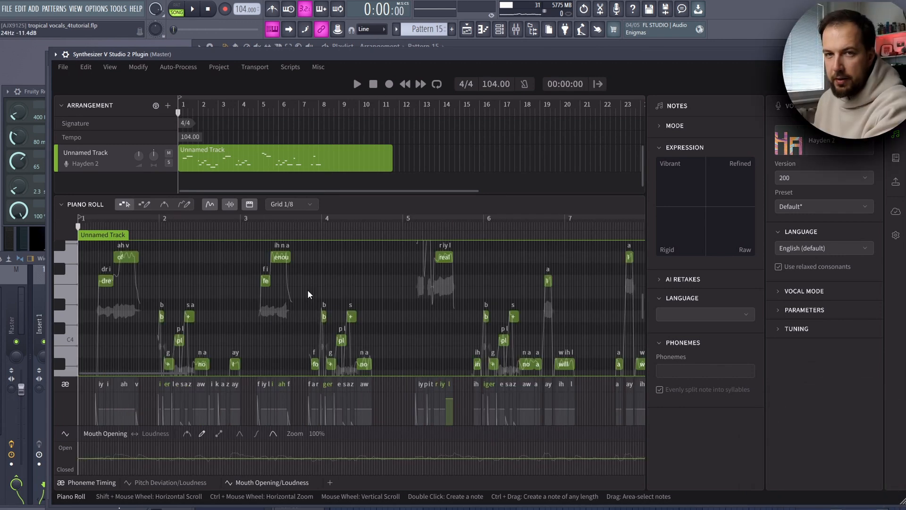
Expand the Vocal Mode settings, raise Soft to a high level and play the vocal from the start
{"action": "left_click", "coordinate": [779, 292]}
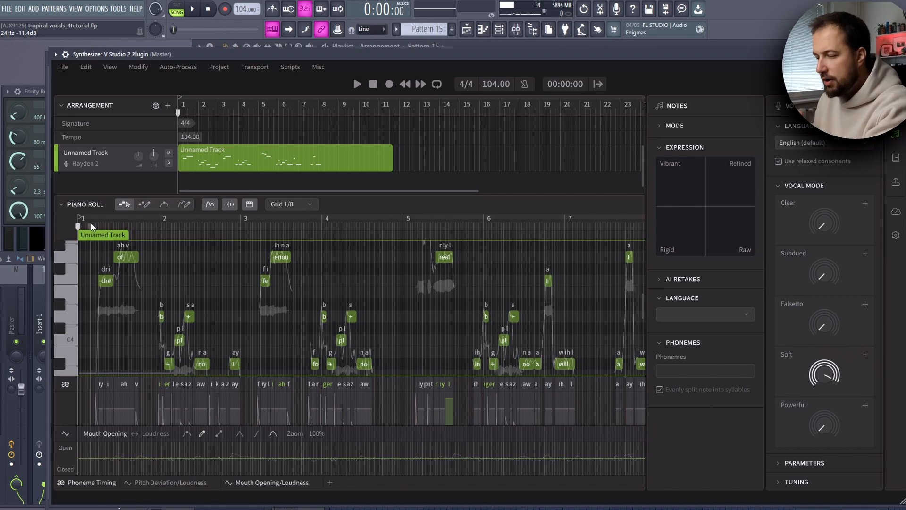
{"action": "key", "text": "space"}
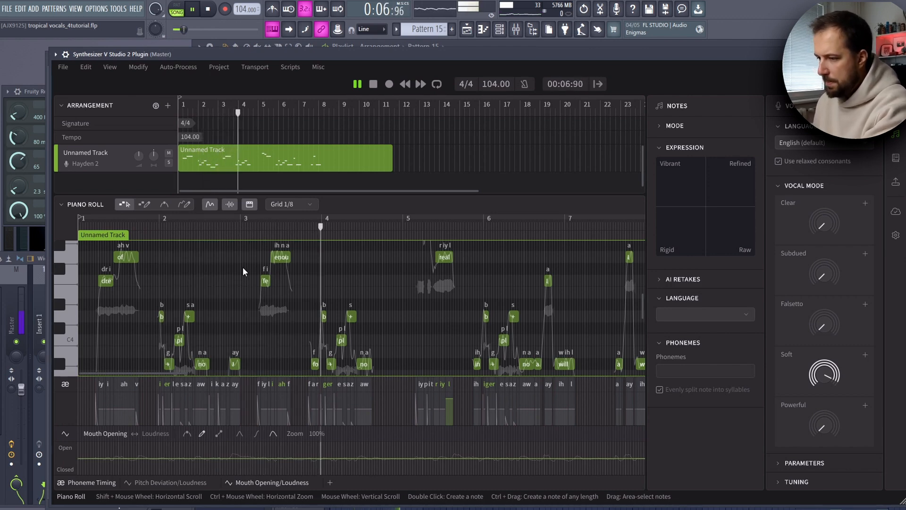
{"action": "key", "text": "space"}
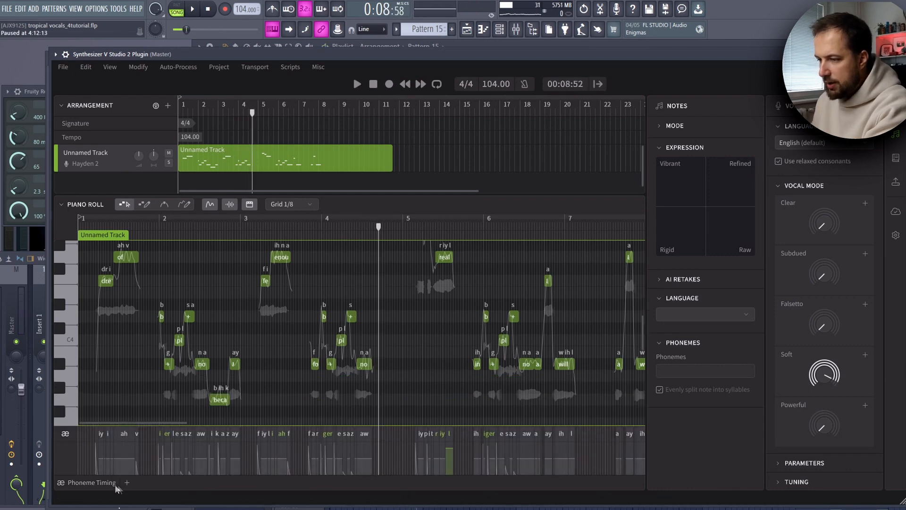
Add a parameter lane below the phoneme timing, assign it to the Soft vocal mode and enable it for editing
{"action": "left_click", "coordinate": [126, 481]}
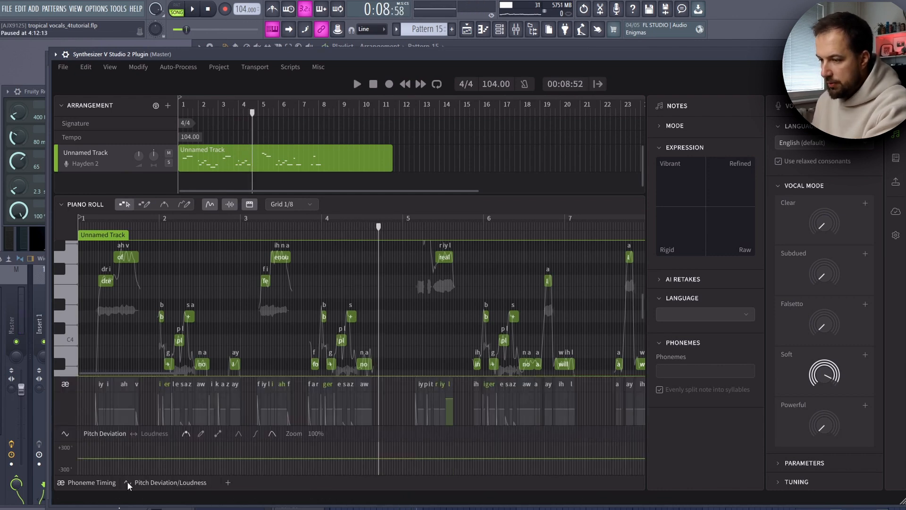
{"action": "left_click", "coordinate": [160, 481]}
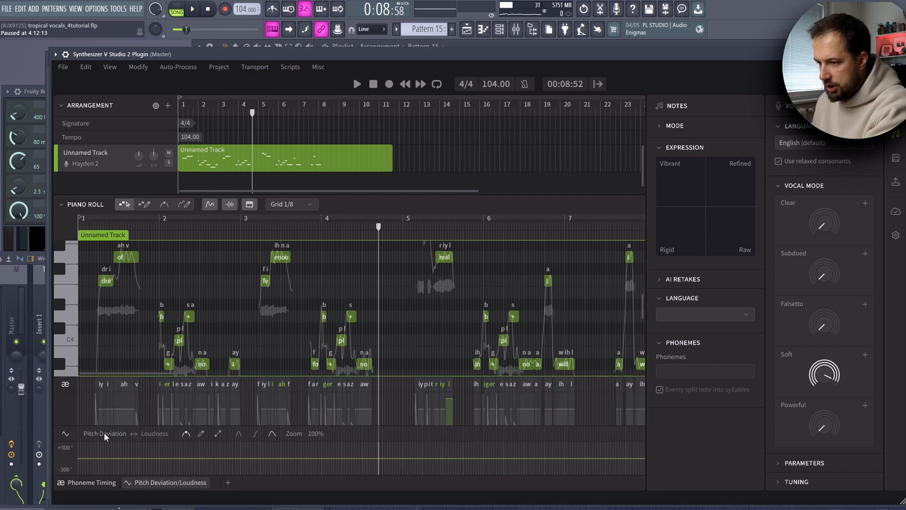
{"action": "left_click", "coordinate": [104, 433]}
{"action": "left_click", "coordinate": [200, 340]}
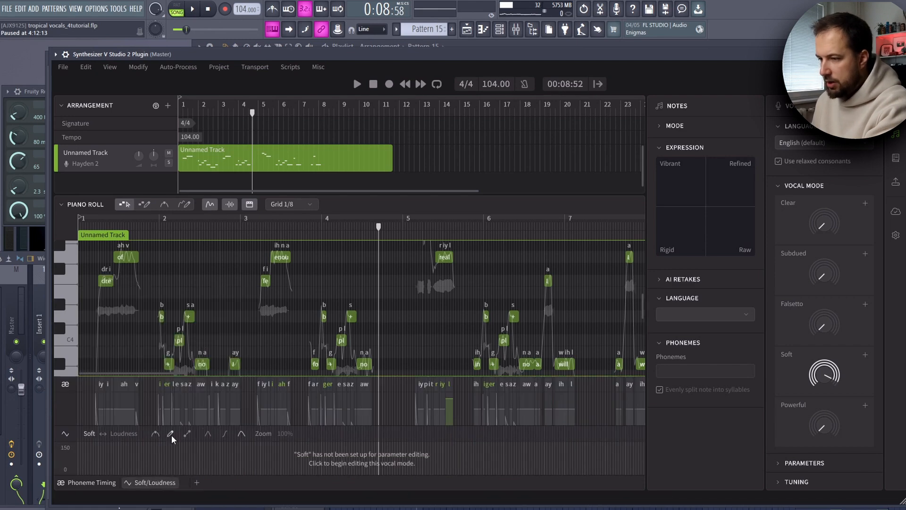
{"action": "left_click", "coordinate": [182, 452]}
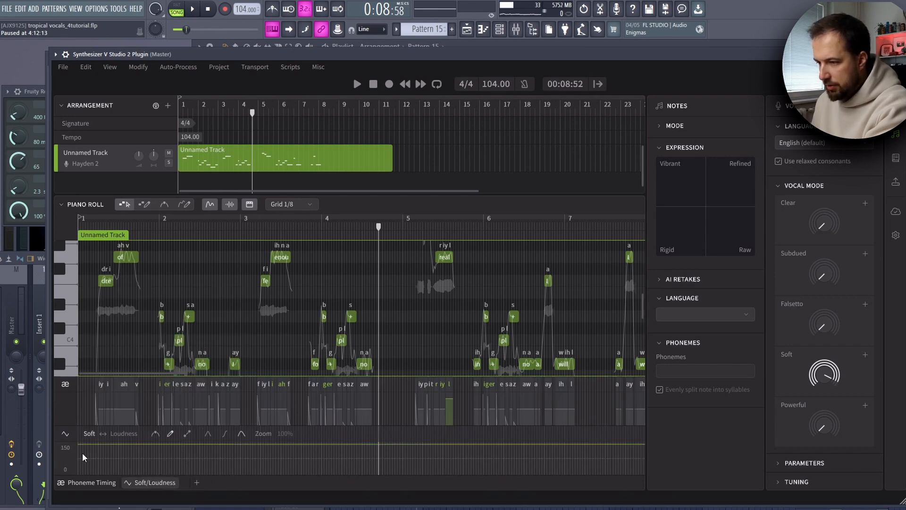
Draw a rising and falling Soft automation curve across bars 1 to 3 and play back the result
{"action": "mouse_move", "coordinate": [79, 465]}
{"action": "left_mouse_down"}
{"action": "mouse_move", "coordinate": [160, 445]}
{"action": "mouse_move", "coordinate": [210, 471]}
{"action": "left_mouse_up"}
{"action": "key", "text": "space"}
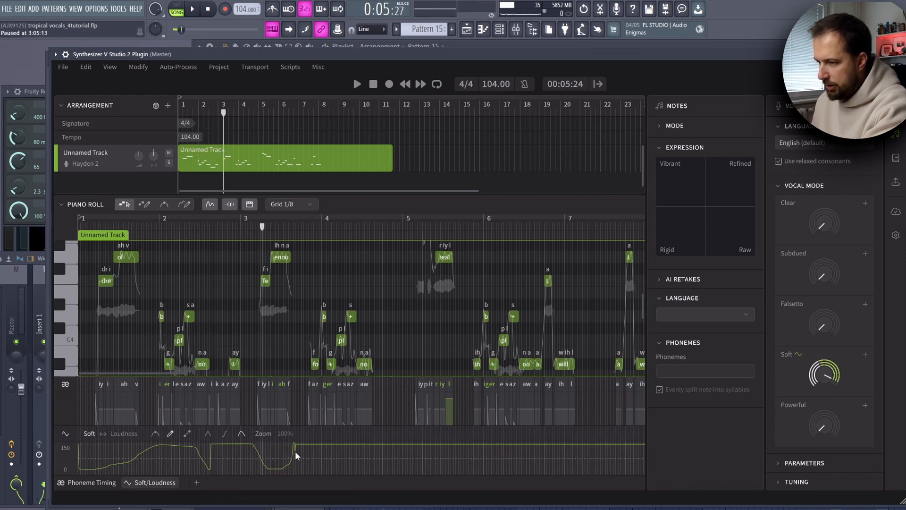
{"action": "left_click_drag", "start_coordinate": [296, 451], "coordinate": [313, 455]}
{"action": "key", "text": "space"}
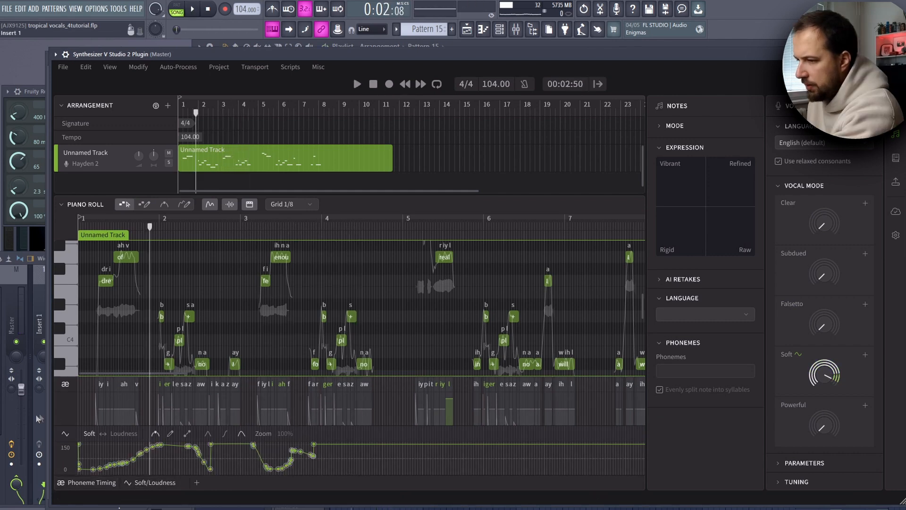
Clear the drawn Soft automation curve and remove its parameter lane
{"action": "key", "text": "Delete"}
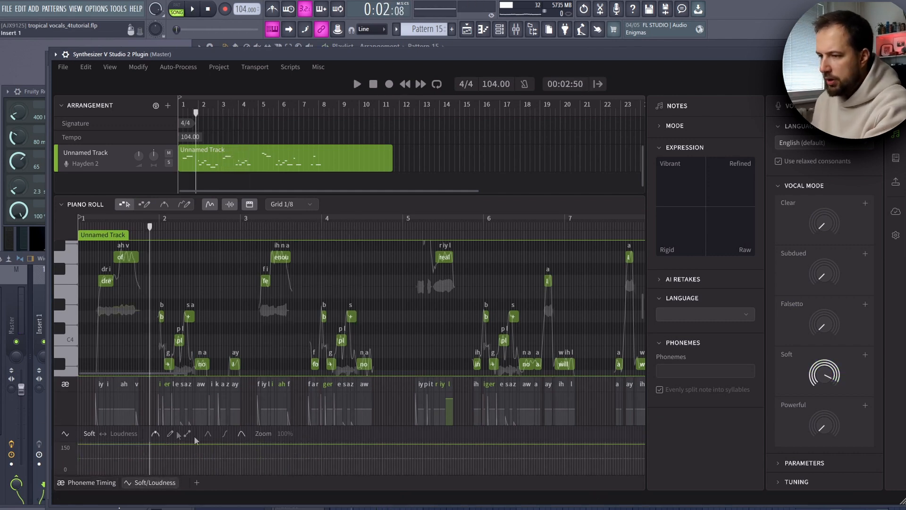
{"action": "left_click", "coordinate": [182, 483]}
Set the Soft vocal mode to 45%, raise Falsetto to a similar level and play the vocal from the start
{"action": "mouse_move", "coordinate": [824, 379]}
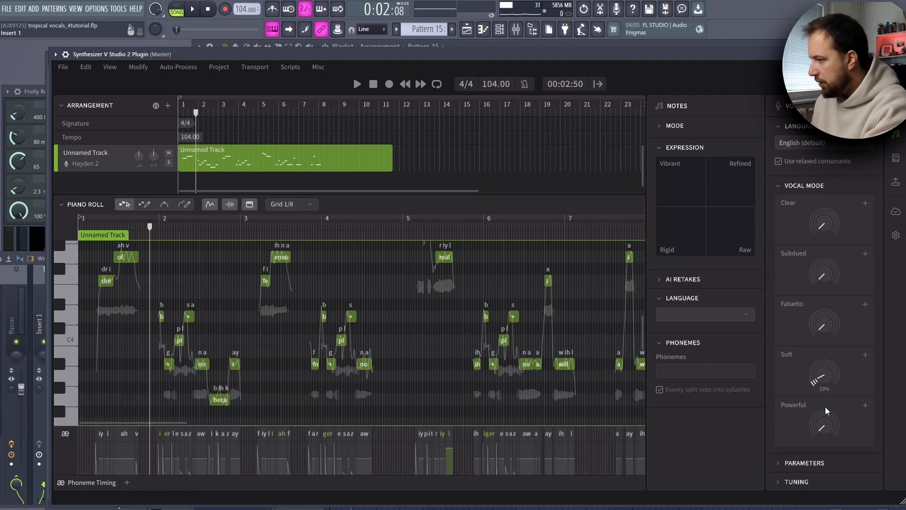
{"action": "left_click_drag", "start_coordinate": [824, 330], "coordinate": [823, 312]}
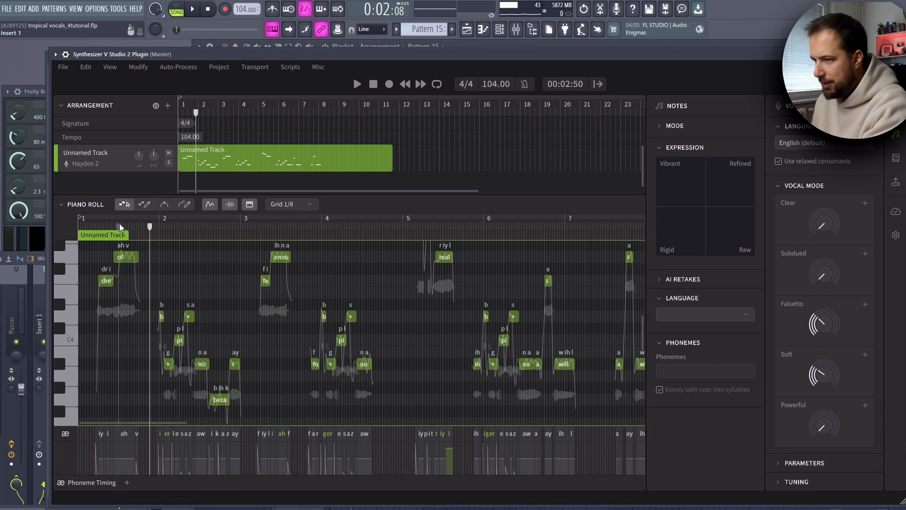
{"action": "left_click_drag", "start_coordinate": [118, 228], "coordinate": [34, 225]}
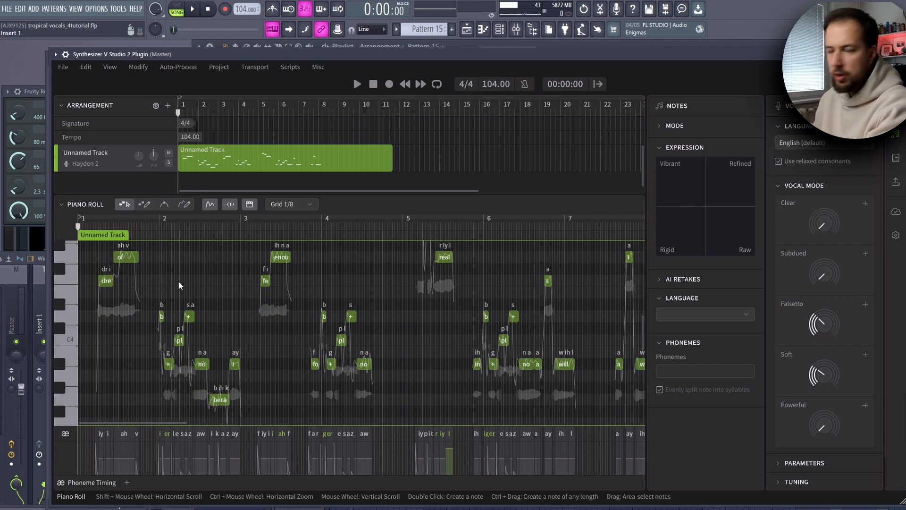
{"action": "key", "text": "space"}
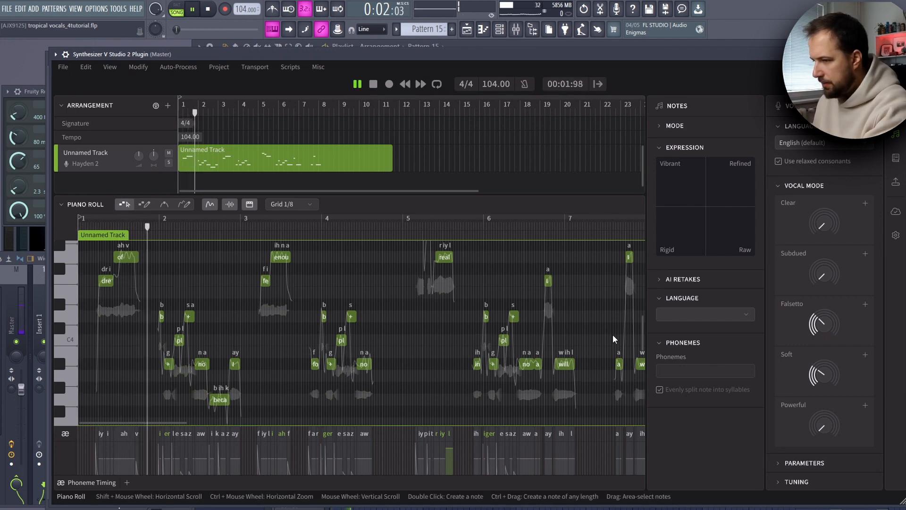
Raise the Clear vocal mode slightly and Subdued a little more, and replay the vocal from the start
{"action": "left_click_drag", "start_coordinate": [824, 228], "coordinate": [823, 224]}
{"action": "key", "text": "space"}
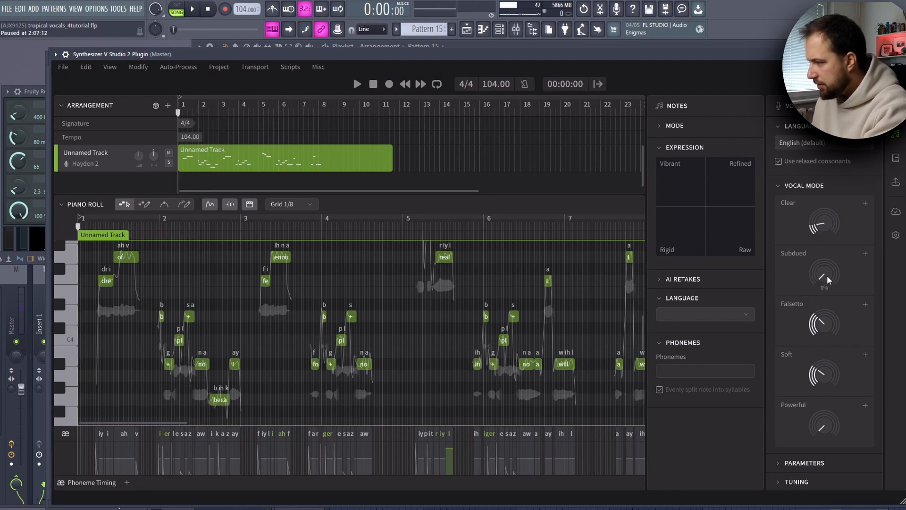
{"action": "left_click_drag", "start_coordinate": [827, 279], "coordinate": [827, 265]}
{"action": "key", "text": "space"}
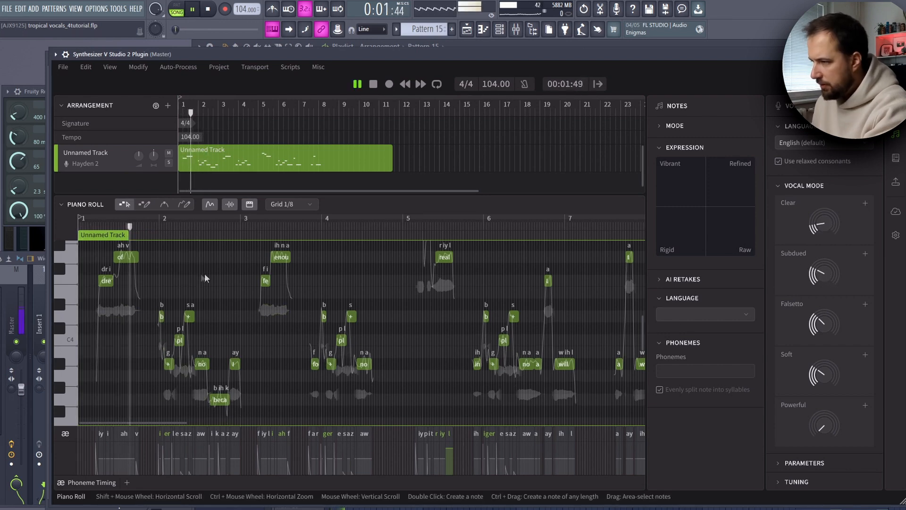
Set the Soft vocal mode to 30%, raise Powerful moderately and audition the vocal up to bar 5
{"action": "mouse_move", "coordinate": [832, 419]}
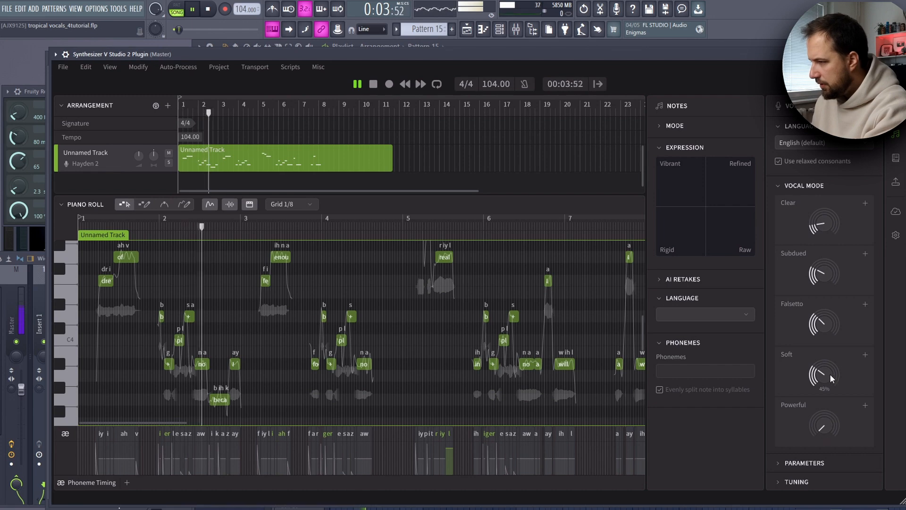
{"action": "left_click_drag", "start_coordinate": [827, 375], "coordinate": [827, 378]}
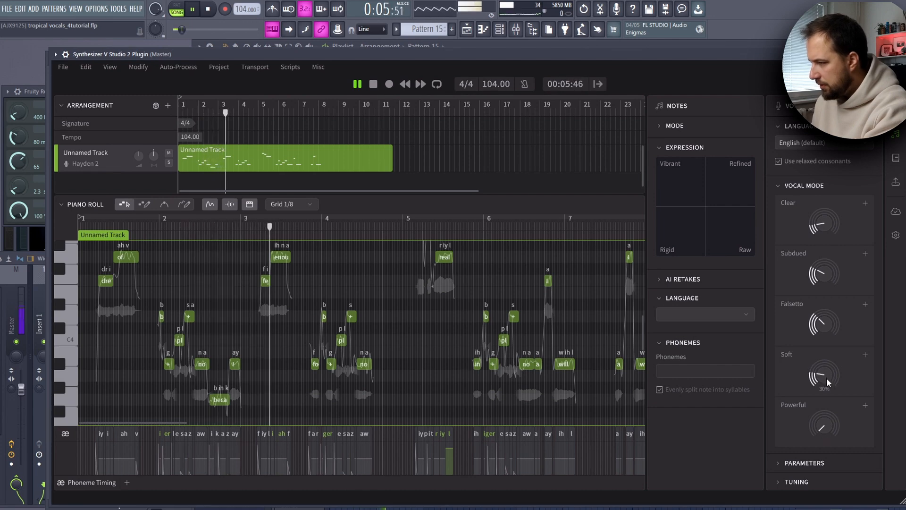
{"action": "key", "text": "space"}
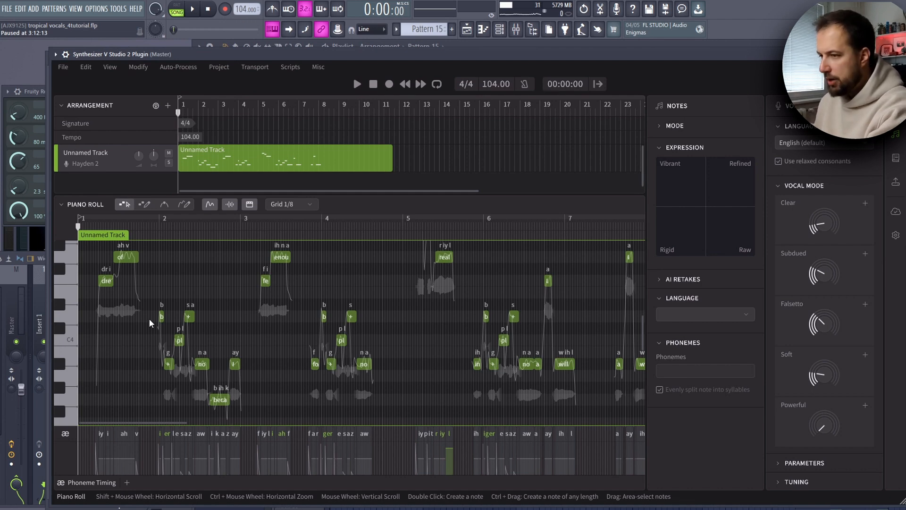
{"action": "key", "text": "space"}
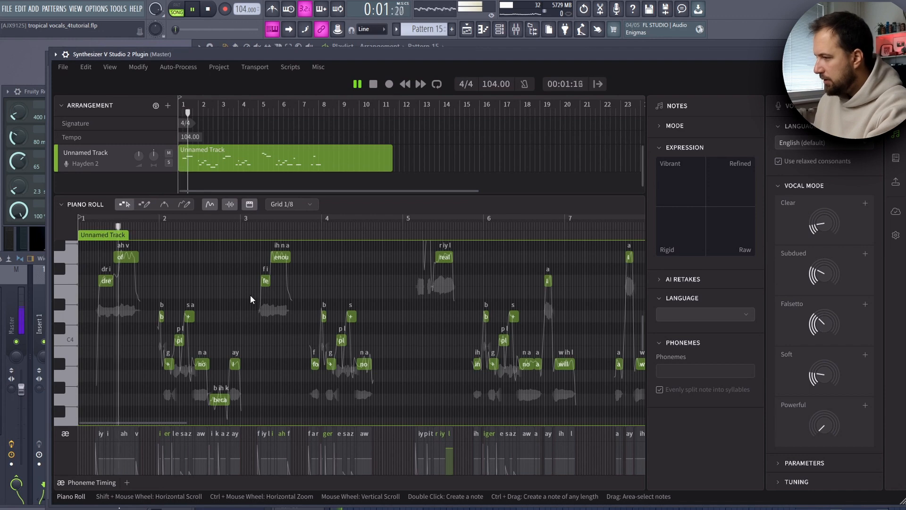
{"action": "key", "text": "space"}
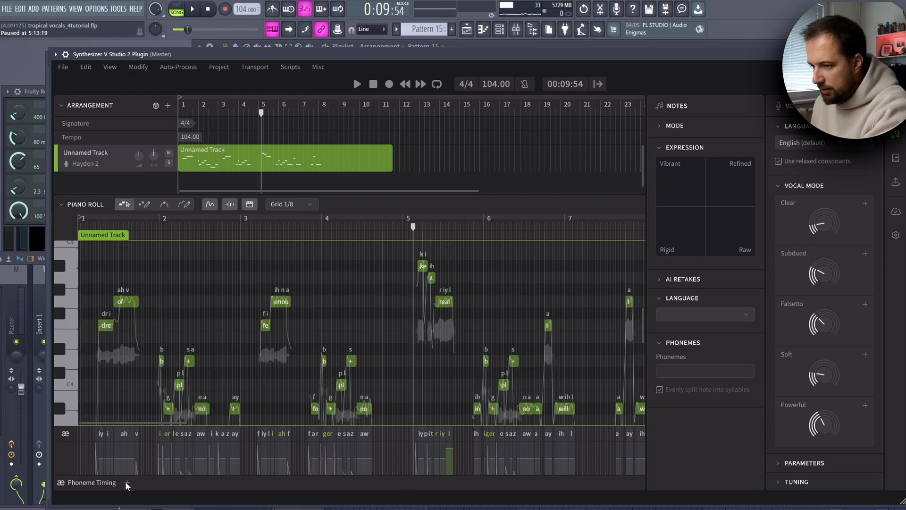
Add a Falsetto parameter lane, draw a raised curve over the bar 5 phrase and play that passage
{"action": "left_click", "coordinate": [127, 482]}
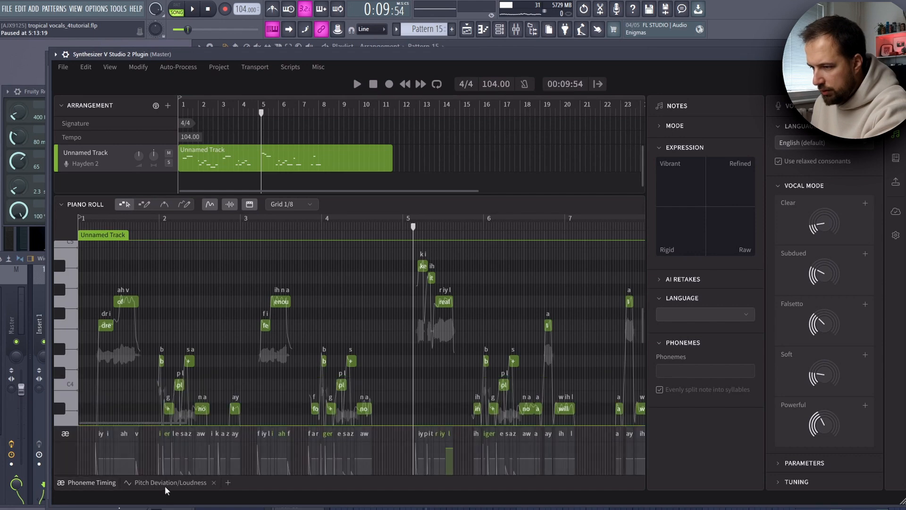
{"action": "left_click", "coordinate": [104, 434]}
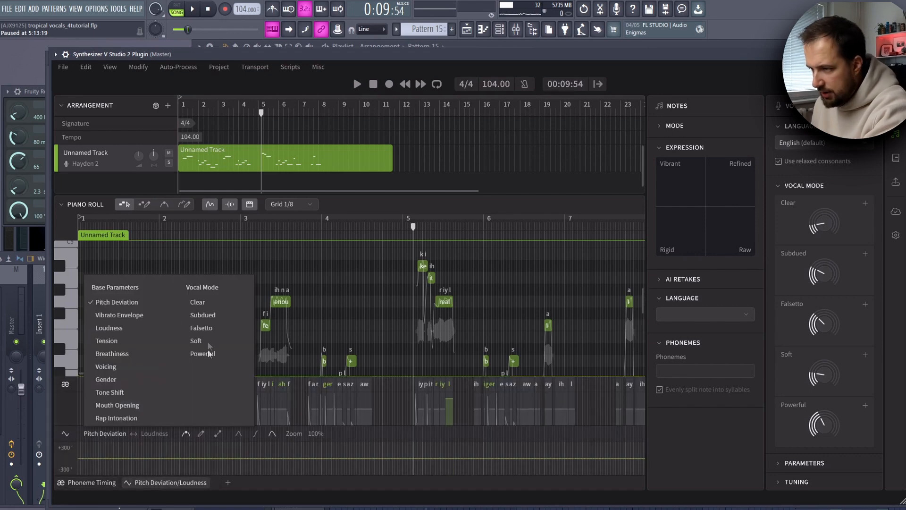
{"action": "left_click", "coordinate": [203, 328]}
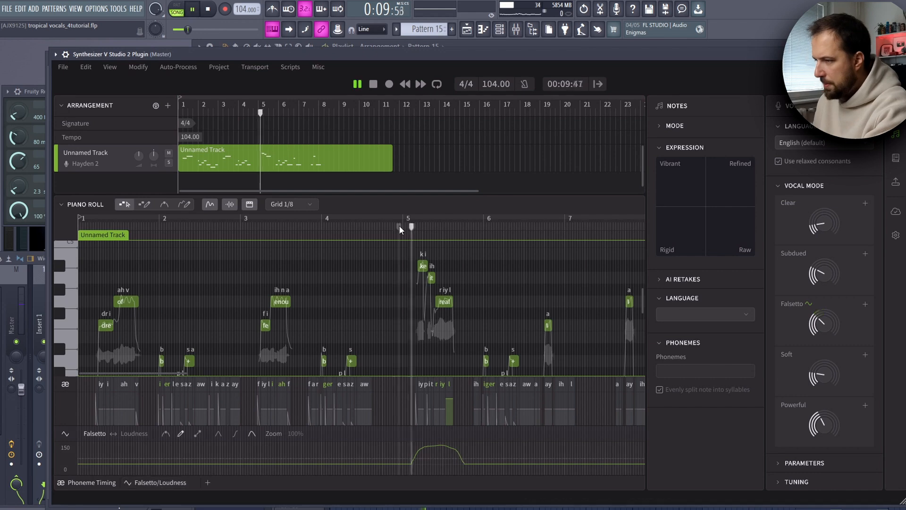
{"action": "key", "text": "space"}
{"action": "key", "text": "space"}
Try dropping the Falsetto curve to 0 over the bar 5 phrase and audition it
{"action": "mouse_move", "coordinate": [412, 463]}
{"action": "left_mouse_down"}
{"action": "mouse_move", "coordinate": [434, 479]}
{"action": "mouse_move", "coordinate": [465, 479]}
{"action": "left_mouse_up"}
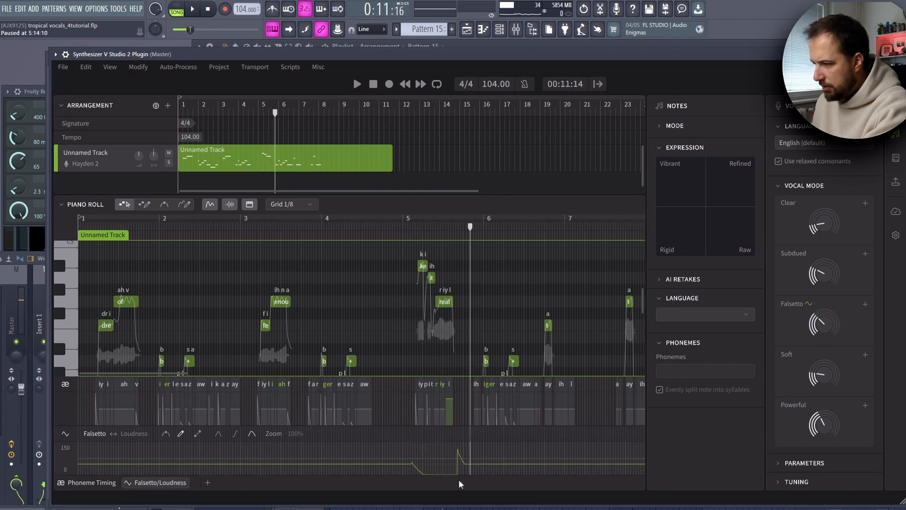
{"action": "key", "text": "space"}
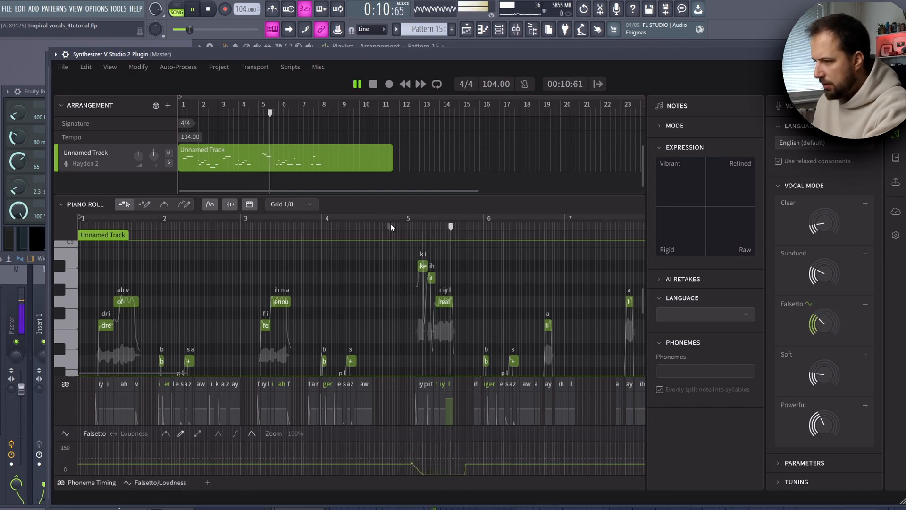
{"action": "key", "text": "space"}
Redraw the Falsetto curve as a raised hump over the whole bar 5 phrase and replay the passage
{"action": "mouse_move", "coordinate": [413, 462]}
{"action": "left_mouse_down"}
{"action": "mouse_move", "coordinate": [435, 444]}
{"action": "mouse_move", "coordinate": [473, 461]}
{"action": "left_mouse_up"}
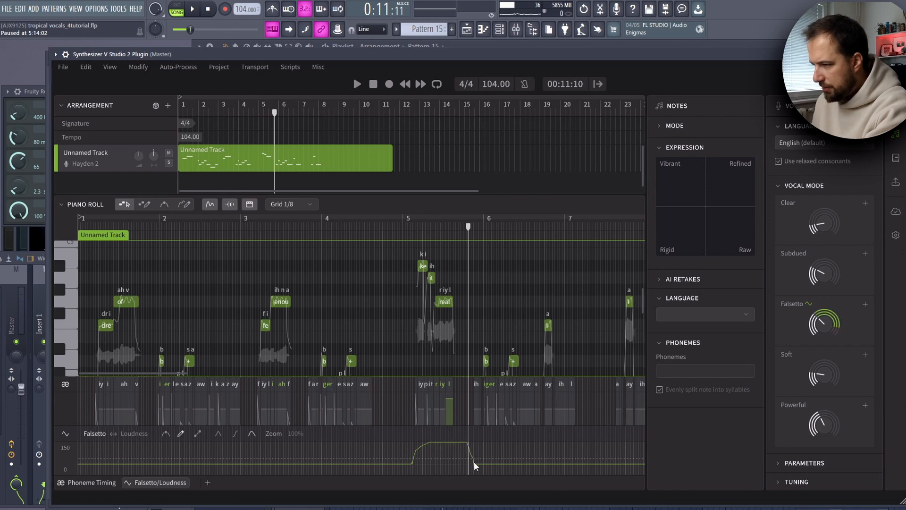
{"action": "key", "text": "space"}
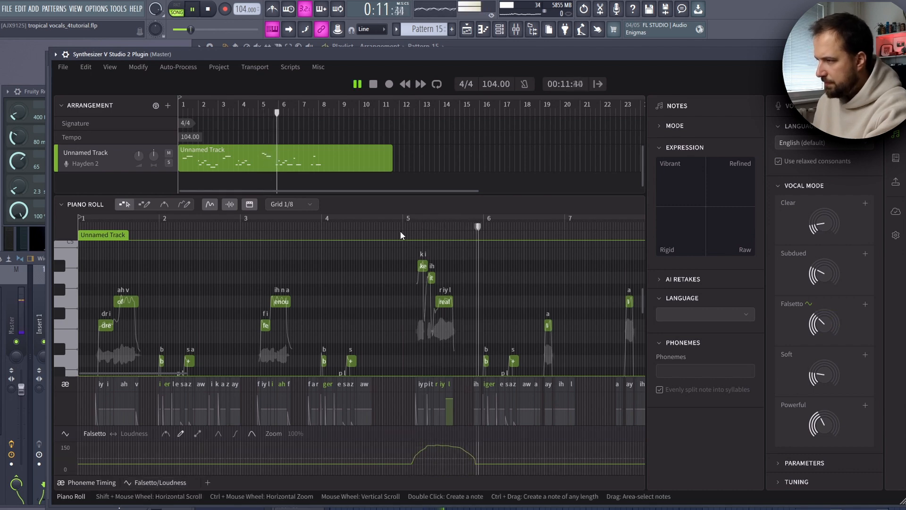
{"action": "key", "text": "space"}
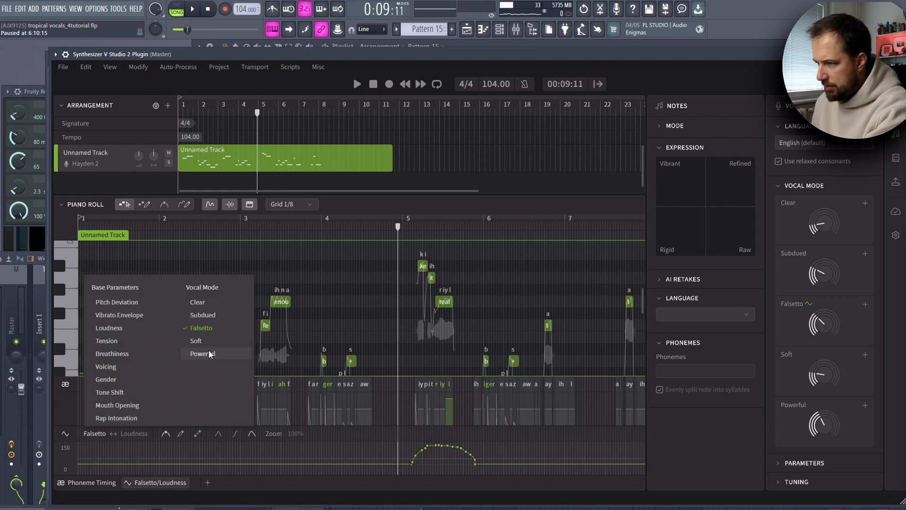
Switch the lane to Powerful, draw a moderate raised curve over the bar 5 phrase and play through bar 7
{"action": "left_click", "coordinate": [206, 354]}
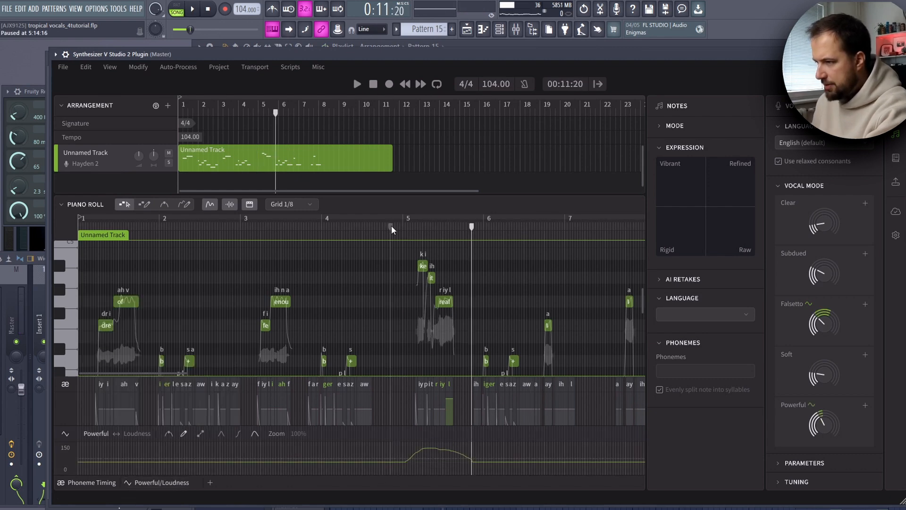
{"action": "left_click", "coordinate": [391, 226]}
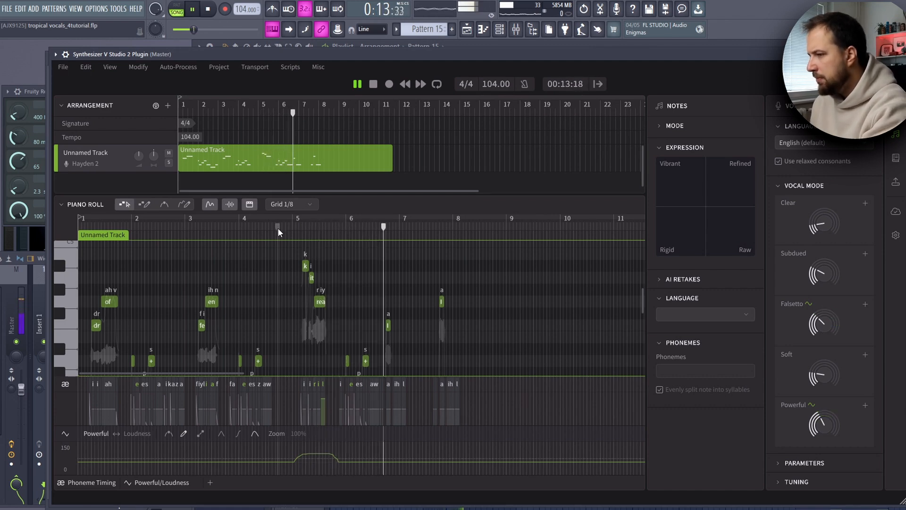
{"action": "scroll", "coordinate": [439, 307], "scroll_direction": "down", "scroll_amount": 2}
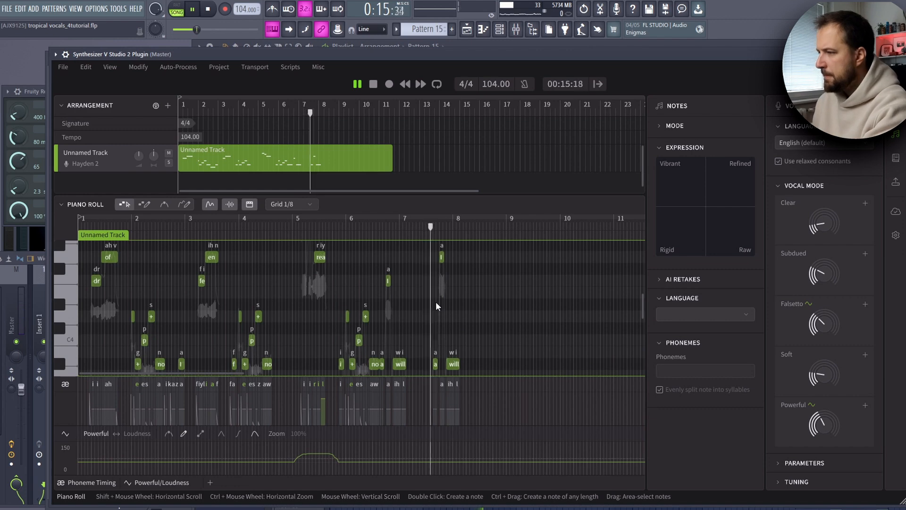
{"action": "key", "text": "space"}
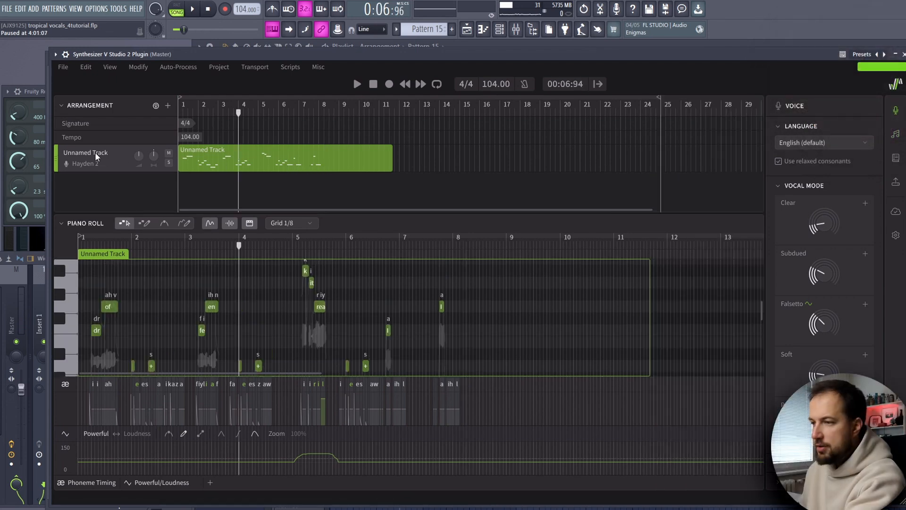
Duplicate the vocal track as an unlinked copy
{"action": "right_click", "coordinate": [97, 156]}
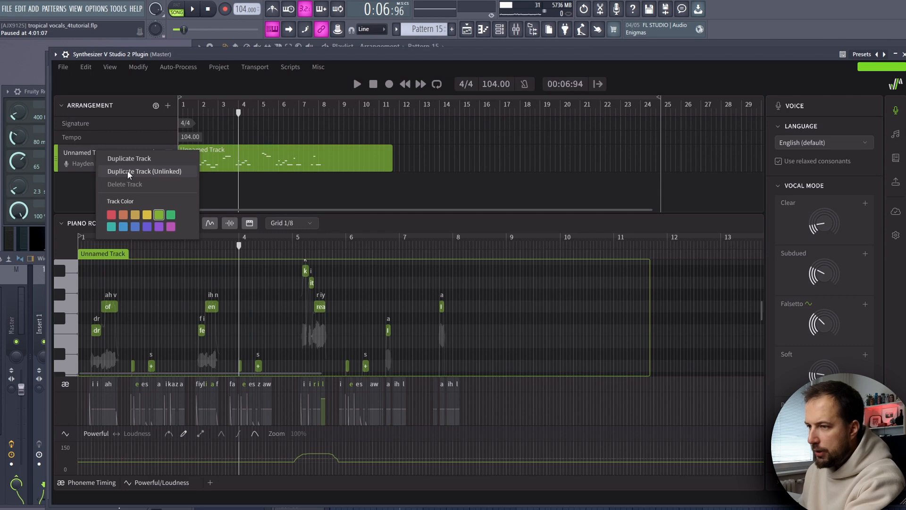
{"action": "left_click", "coordinate": [163, 171]}
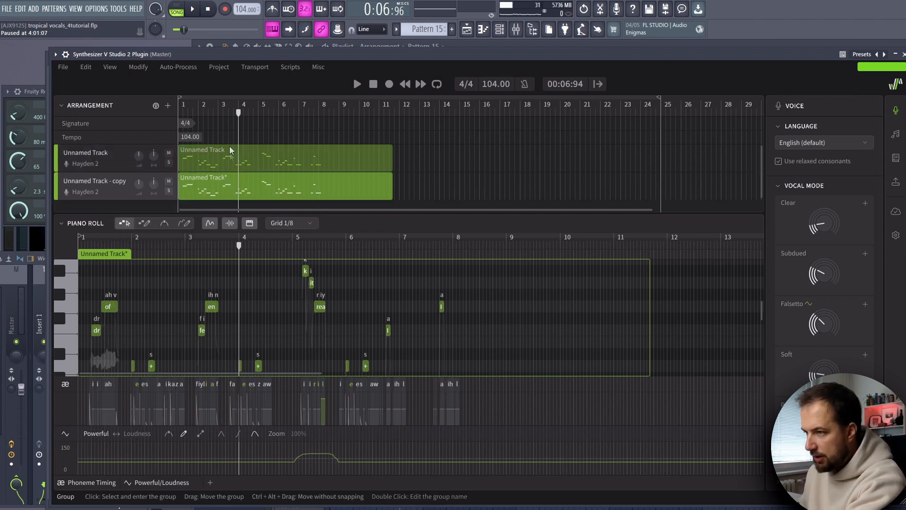
{"action": "scroll", "coordinate": [265, 156], "scroll_direction": "down", "scroll_amount": 1}
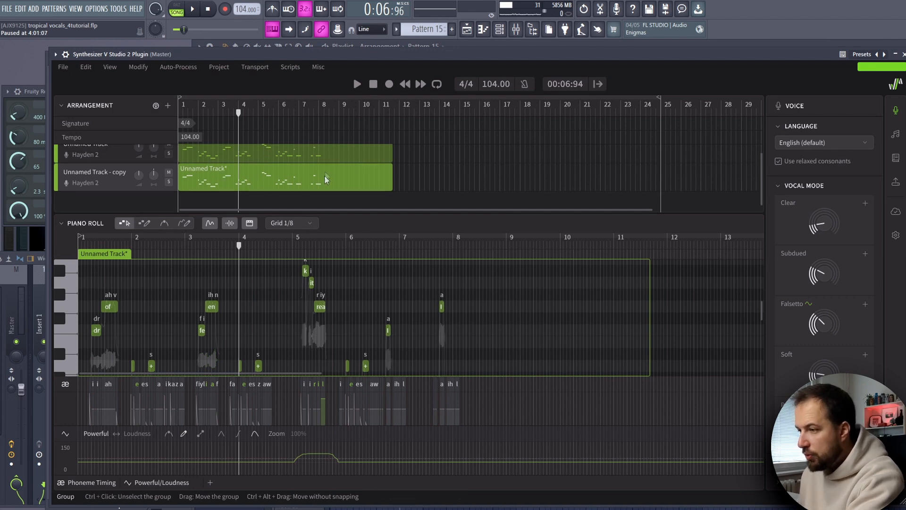
Select all notes on the copied track, generate an AI pitch retake and check the list of takes
{"action": "left_click", "coordinate": [897, 137]}
{"action": "scroll", "coordinate": [501, 310], "scroll_direction": "down", "scroll_amount": 2}
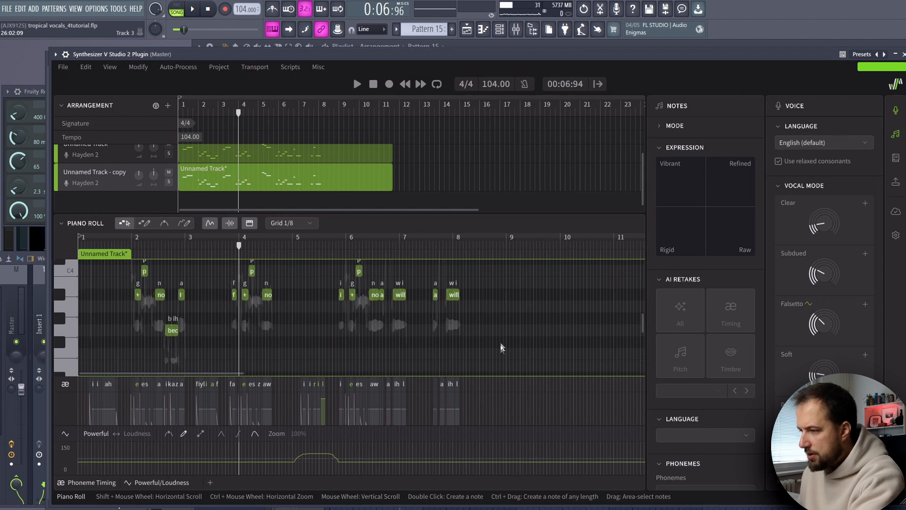
{"action": "left_click_drag", "start_coordinate": [500, 366], "coordinate": [80, 249]}
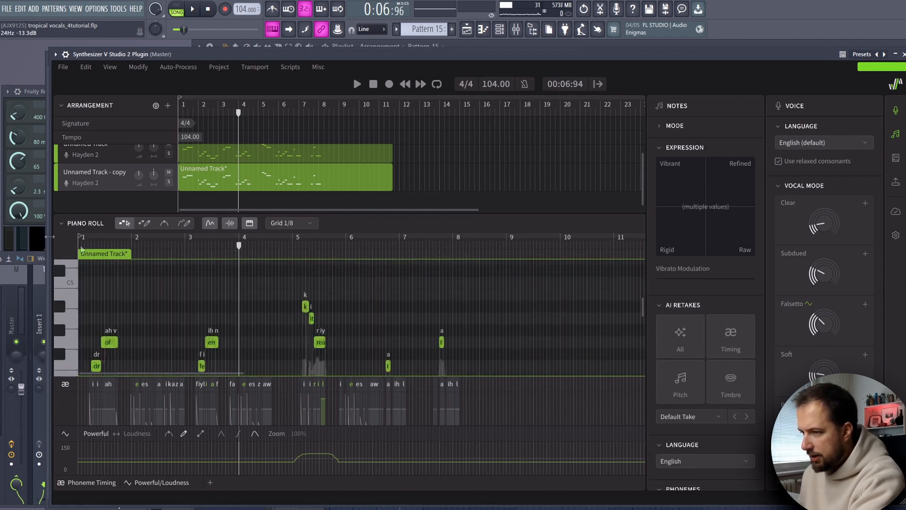
{"action": "scroll", "coordinate": [241, 305], "scroll_direction": "down", "scroll_amount": 2}
{"action": "scroll", "coordinate": [716, 302], "scroll_direction": "down", "scroll_amount": 1}
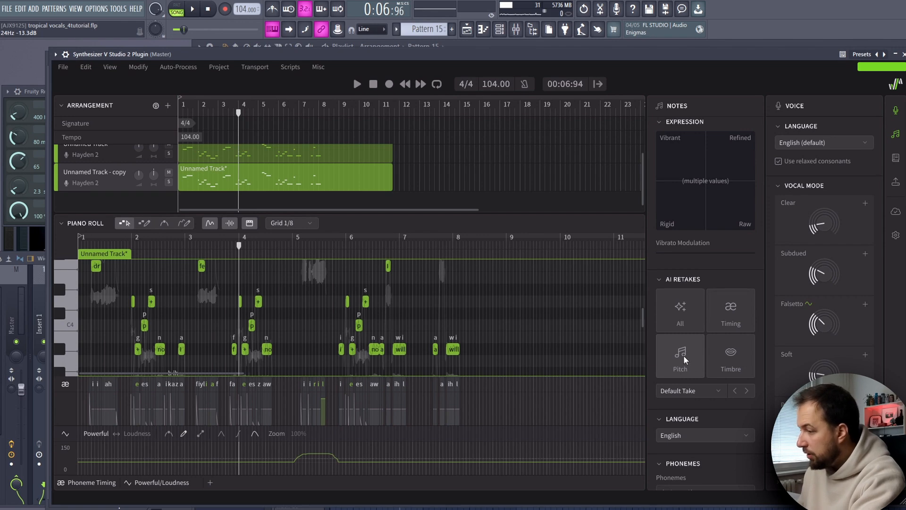
{"action": "left_click", "coordinate": [683, 357]}
{"action": "left_click", "coordinate": [702, 392]}
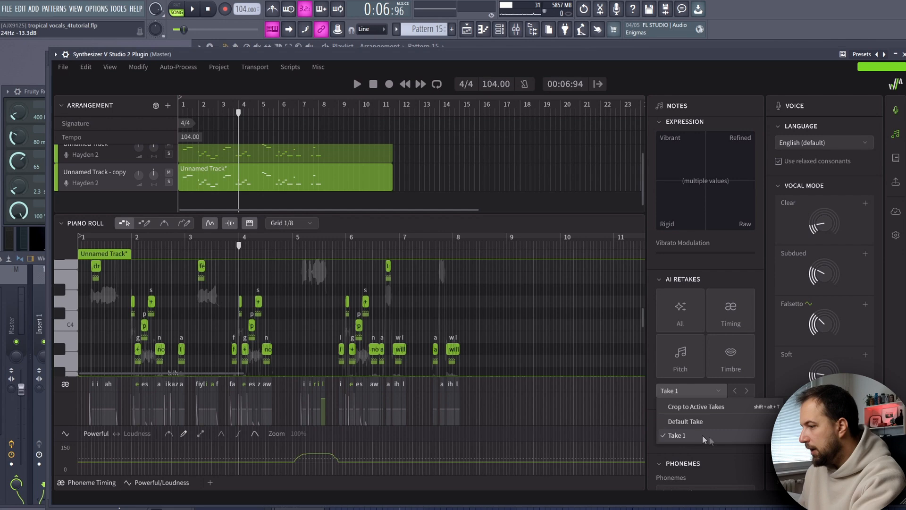
{"action": "left_click", "coordinate": [690, 393]}
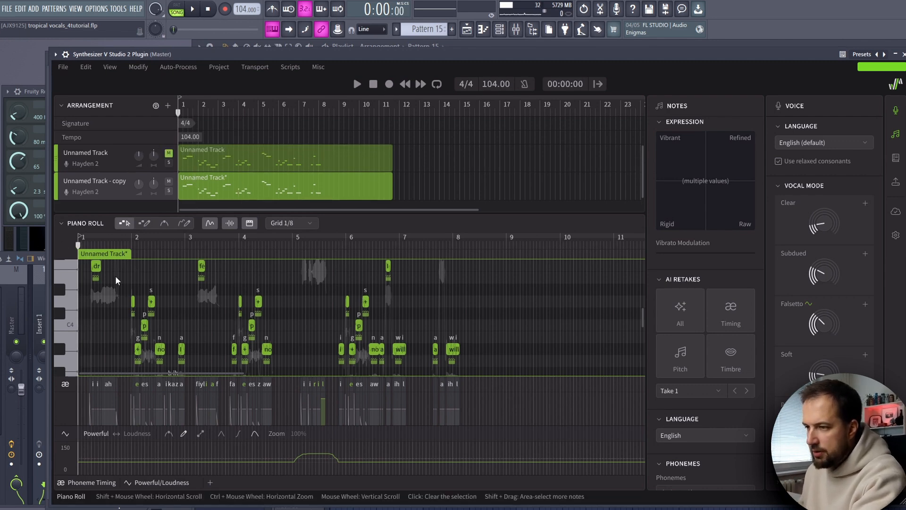
Compare the copied and original vocals using their mutes, and audition both tracks together unmuted
{"action": "key", "text": "space"}
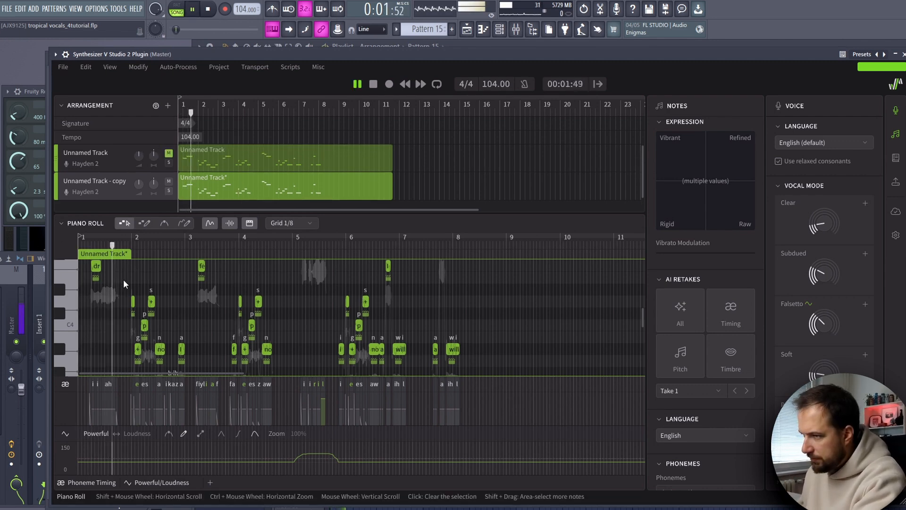
{"action": "left_click", "coordinate": [168, 181]}
{"action": "key", "text": "space"}
{"action": "left_click", "coordinate": [168, 153]}
{"action": "key", "text": "space"}
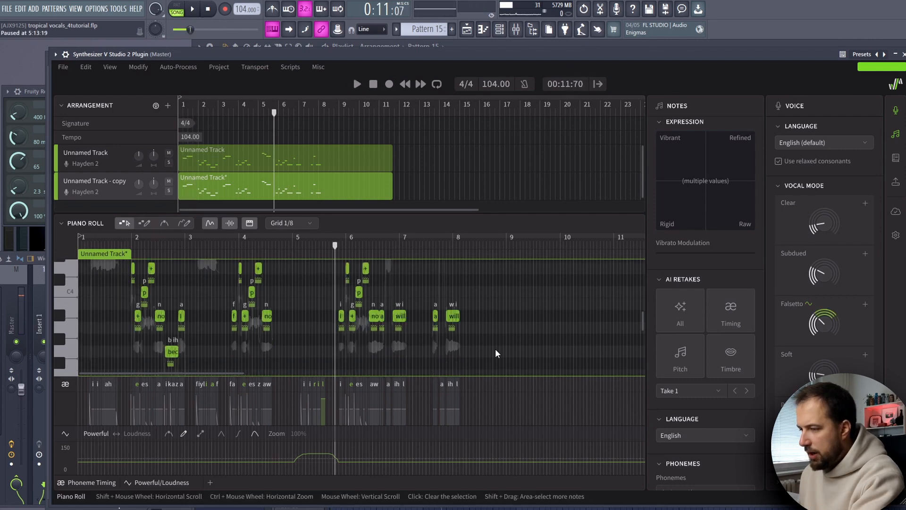
Generate an AI retake of all aspects for the copy's selected notes, keep Take 2 active and play the vocals
{"action": "scroll", "coordinate": [503, 356], "scroll_direction": "up", "scroll_amount": 2}
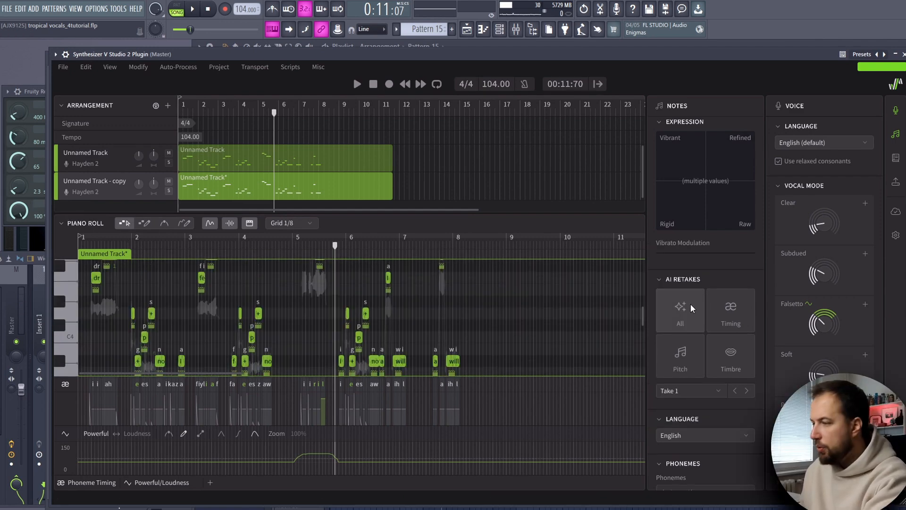
{"action": "left_click", "coordinate": [684, 305]}
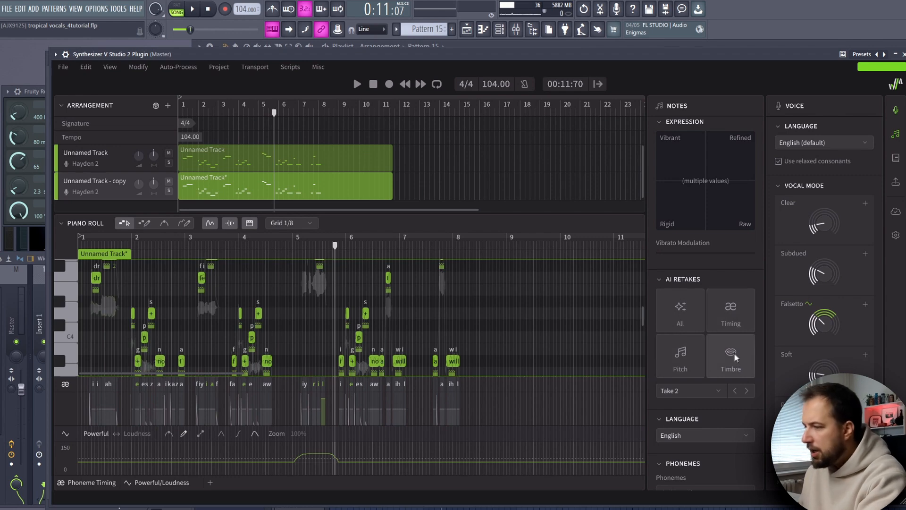
{"action": "scroll", "coordinate": [423, 304], "scroll_direction": "down", "scroll_amount": 2}
{"action": "left_click", "coordinate": [689, 391]}
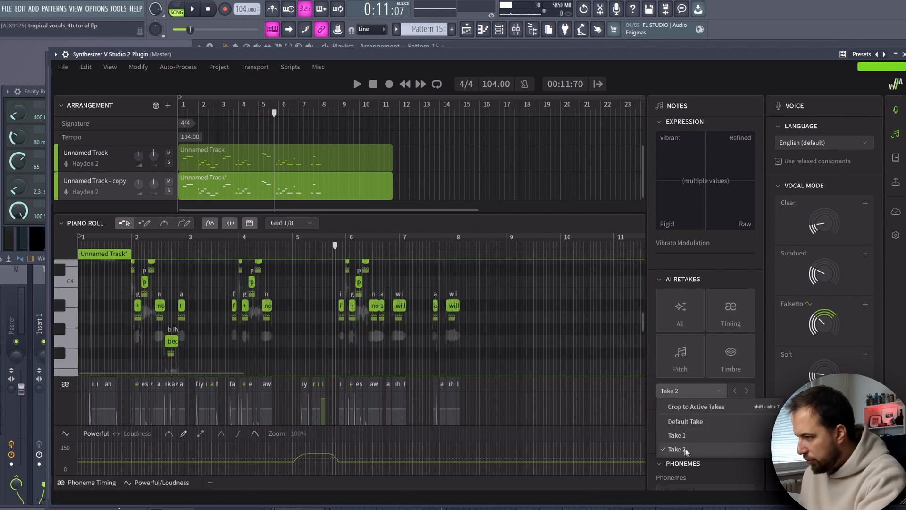
{"action": "left_click", "coordinate": [677, 449]}
{"action": "scroll", "coordinate": [174, 279], "scroll_direction": "up", "scroll_amount": 3}
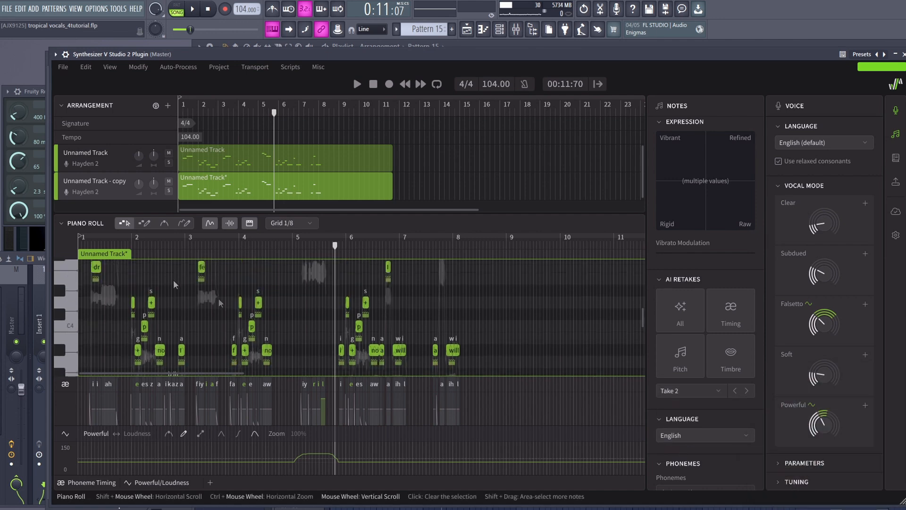
{"action": "key", "text": "space"}
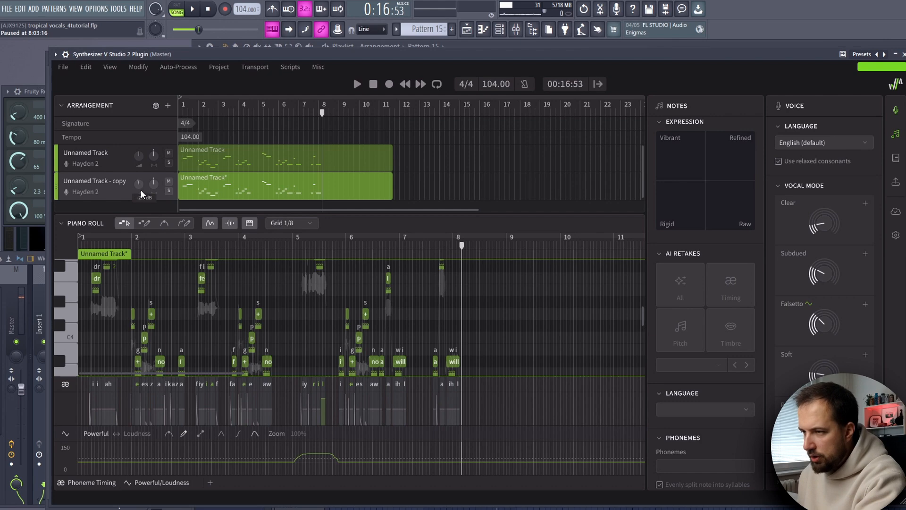
Lower the copied track's volume and play both vocals from the start
{"action": "left_click_drag", "start_coordinate": [141, 190], "coordinate": [142, 197]}
{"action": "key", "text": "space"}
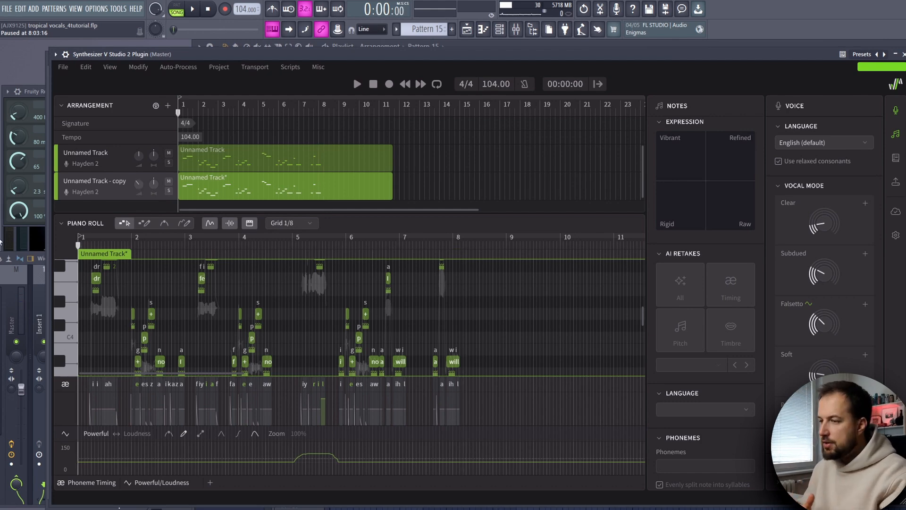
{"action": "key", "text": "space"}
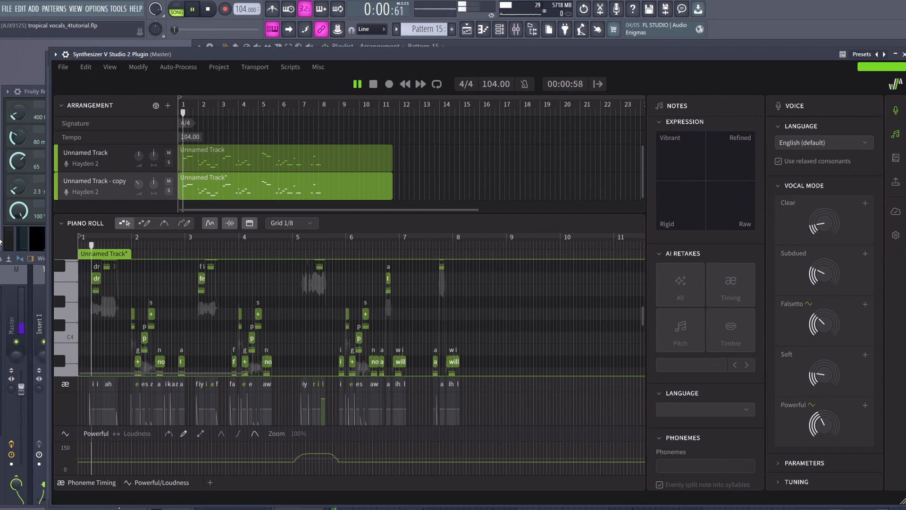
{"action": "key", "text": "space"}
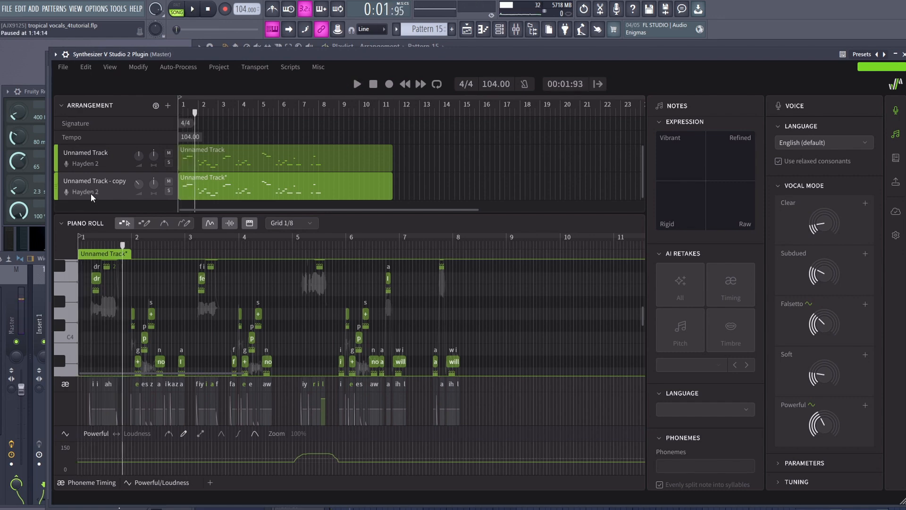
Load the Natalie 2 voice on the copied track and audition it with the original
{"action": "left_click", "coordinate": [90, 194]}
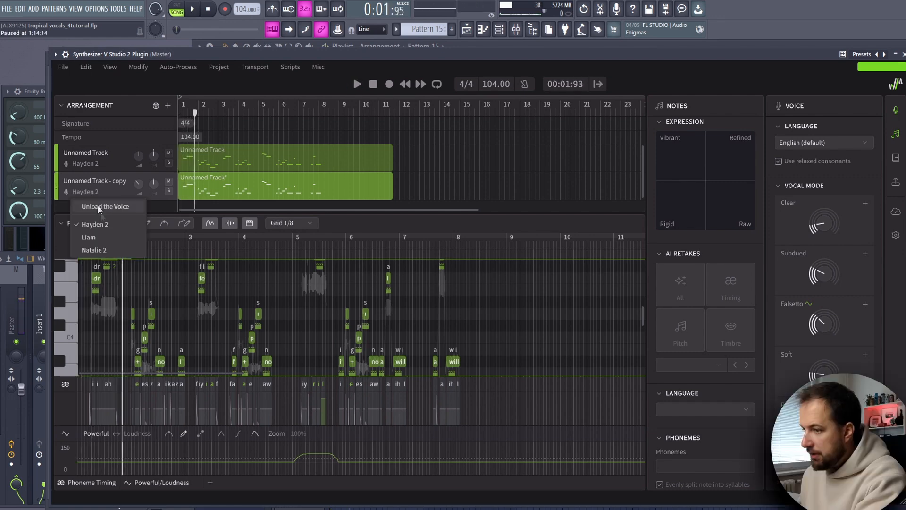
{"action": "left_click", "coordinate": [107, 250]}
{"action": "key", "text": "space"}
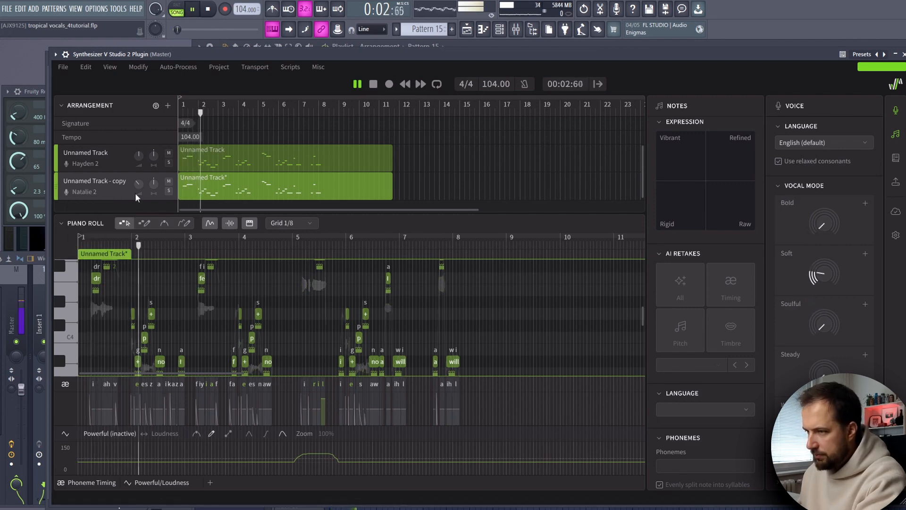
Change the copied track's voice to Liam, adjust its volume and audition both tracks from the start
{"action": "mouse_move", "coordinate": [140, 186]}
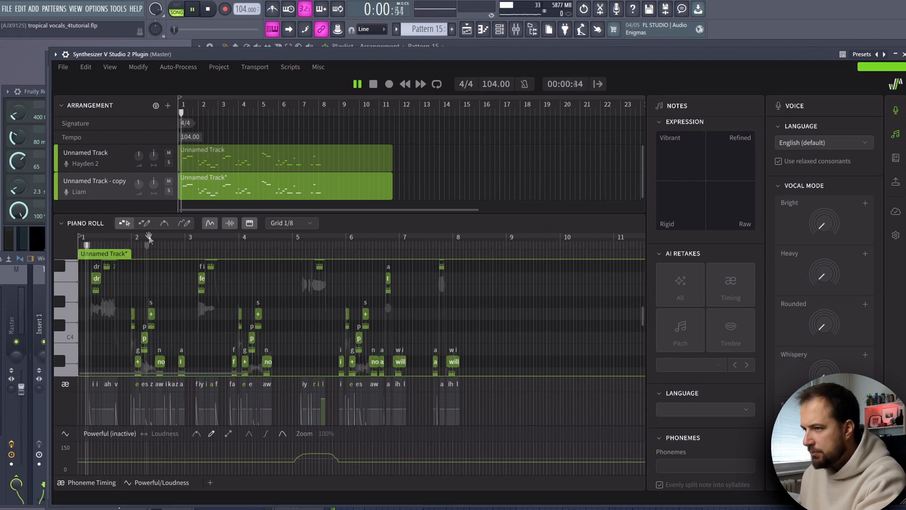
{"action": "mouse_move", "coordinate": [140, 187]}
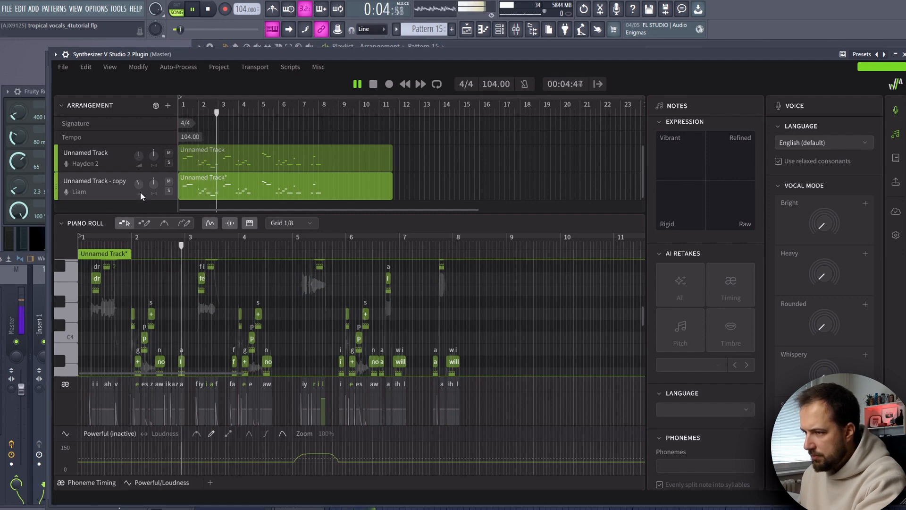
{"action": "key", "text": "space"}
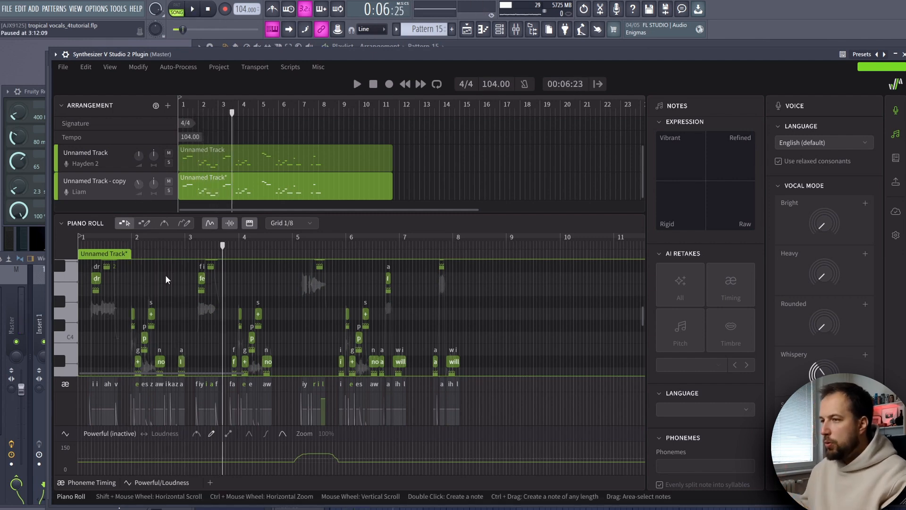
Unmute all playlist tracks and play the full arrangement from the start with both vocals, returning to the vocal plugin
{"action": "left_click", "coordinate": [786, 45]}
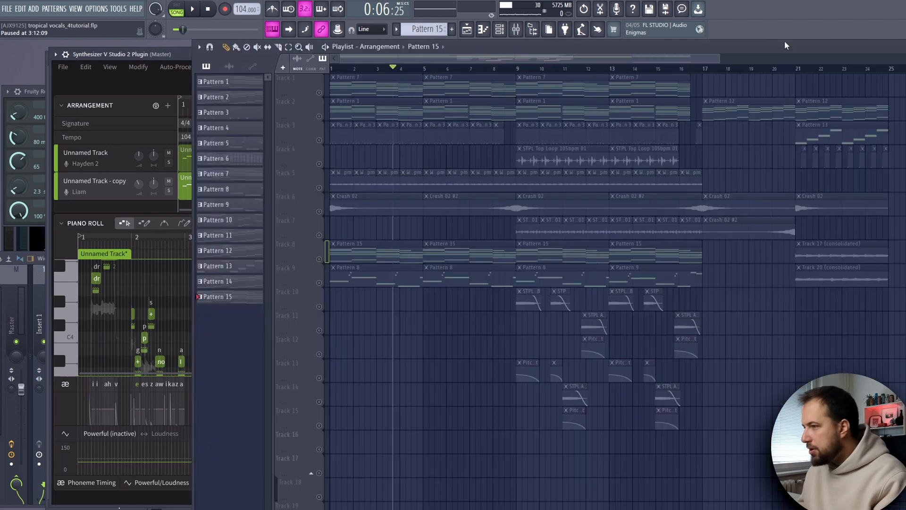
{"action": "right_click", "coordinate": [320, 94]}
{"action": "right_click", "coordinate": [320, 94]}
{"action": "left_click", "coordinate": [332, 68]}
{"action": "key", "text": "space"}
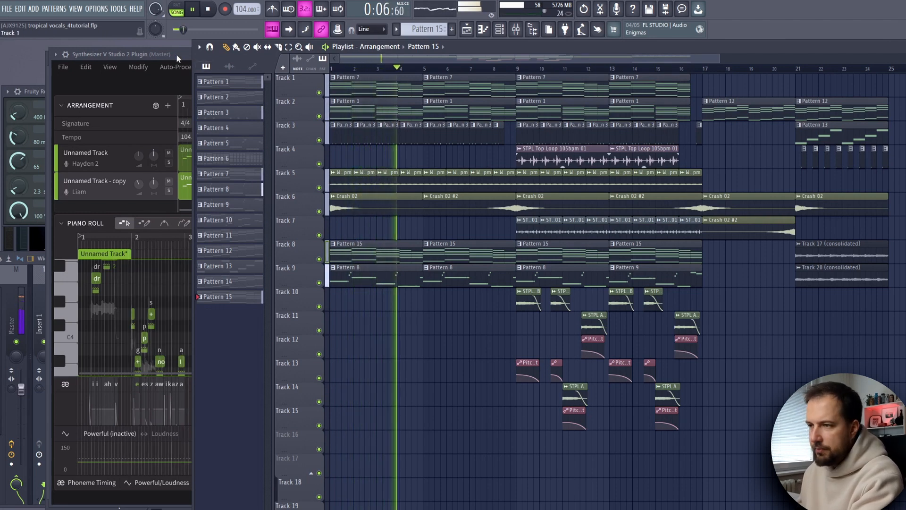
{"action": "key", "text": "space"}
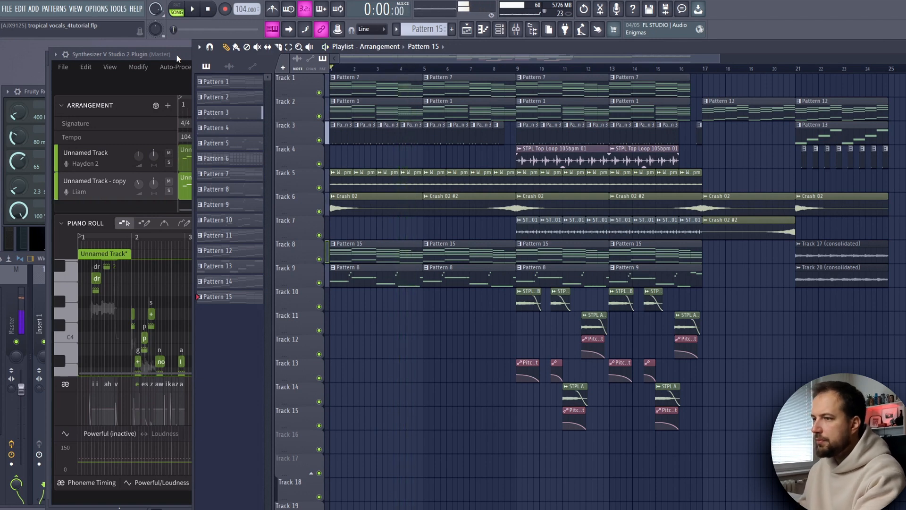
{"action": "left_click", "coordinate": [177, 54]}
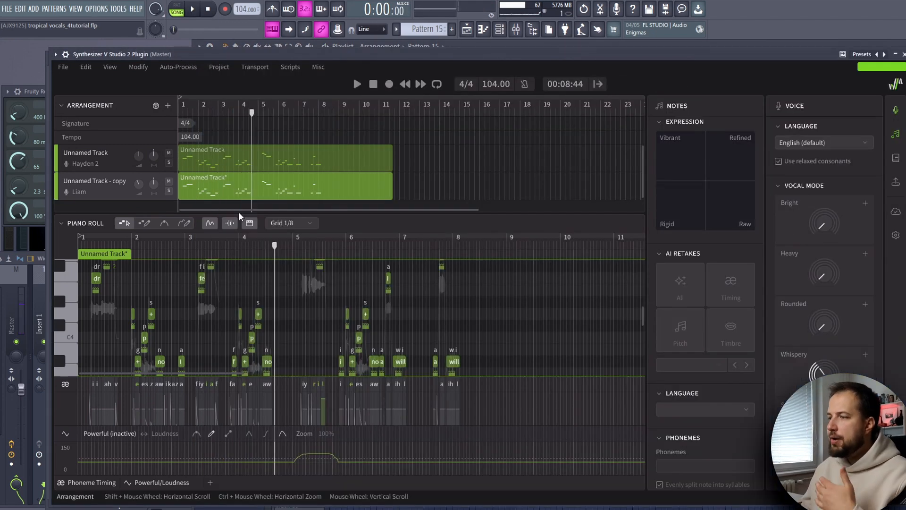
Look over the render options, and route the Synthesizer V Studio 2 plugin to mixer track 8
{"action": "left_click", "coordinate": [896, 183]}
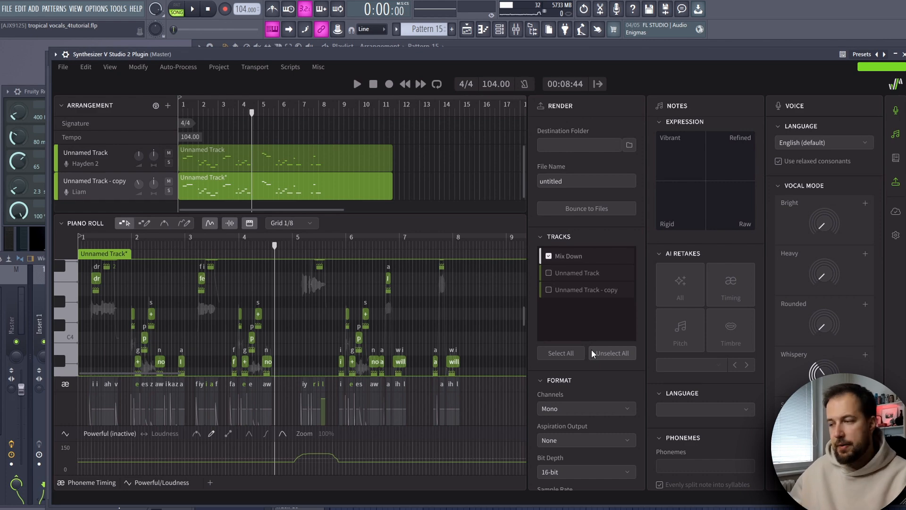
{"action": "left_click", "coordinate": [896, 183]}
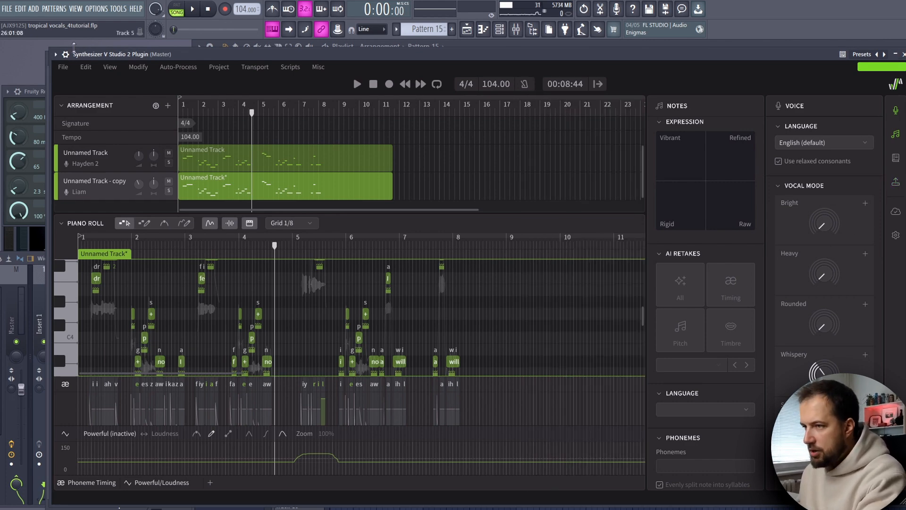
{"action": "left_click", "coordinate": [70, 55]}
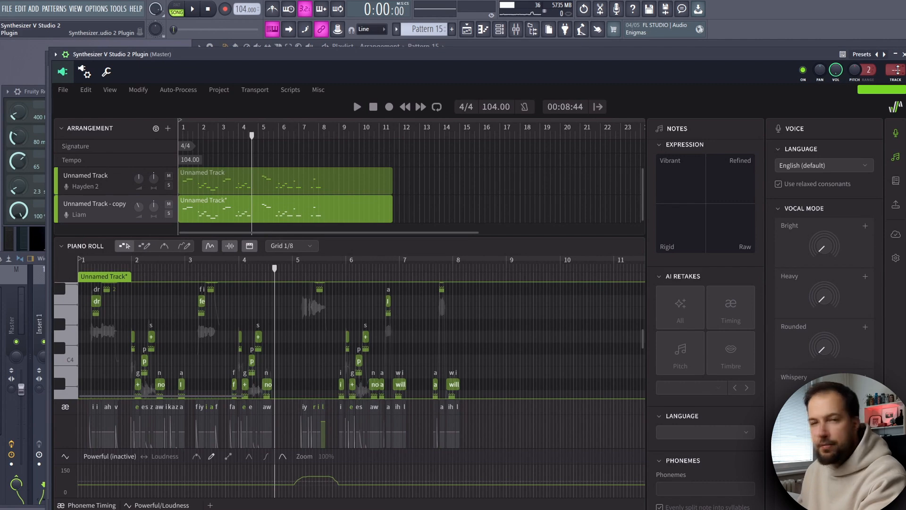
{"action": "left_click_drag", "start_coordinate": [897, 70], "coordinate": [897, 47]}
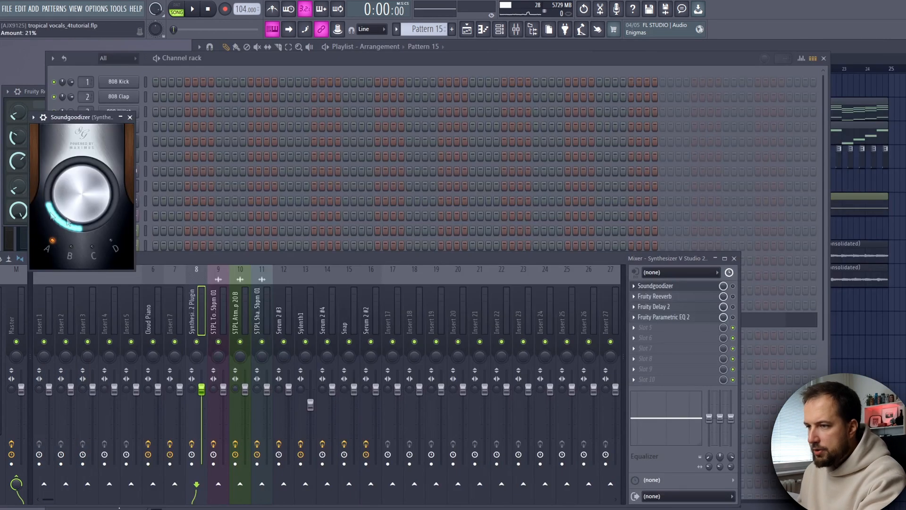
Enable Soundgoodizer and Fruity Reeverb on the vocal's mixer track and open the reverb's settings
{"action": "left_click", "coordinate": [733, 286]}
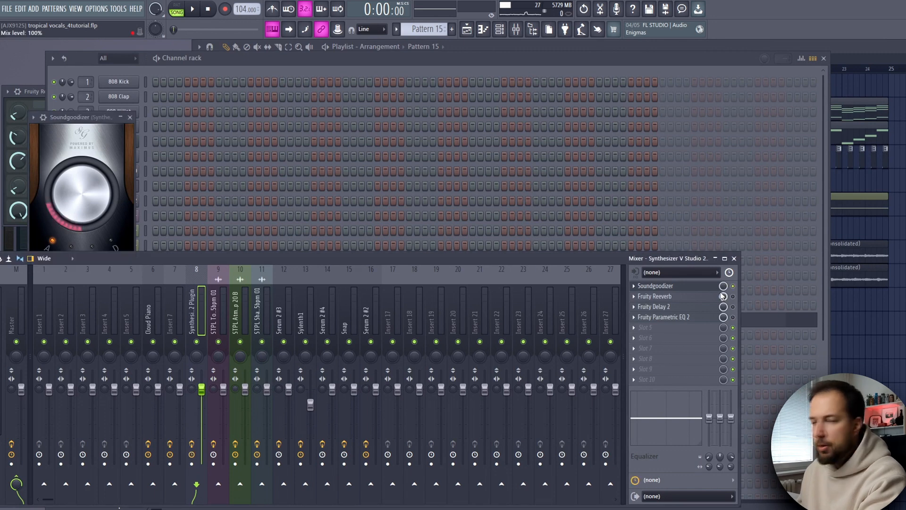
{"action": "left_click", "coordinate": [733, 296]}
{"action": "left_click", "coordinate": [661, 296]}
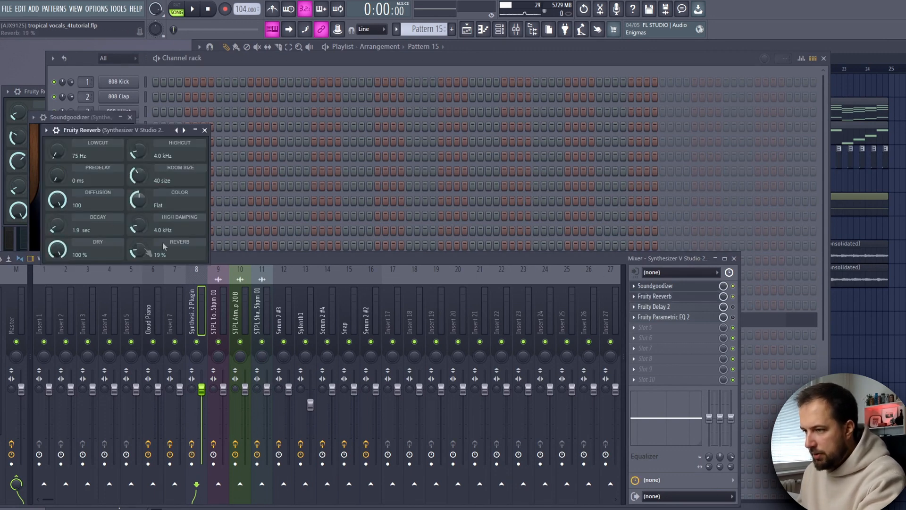
Enable Fruity Delay 2 with a preset delay time and Fruity Parametric EQ 2 on the vocal's mixer track
{"action": "left_click", "coordinate": [661, 306]}
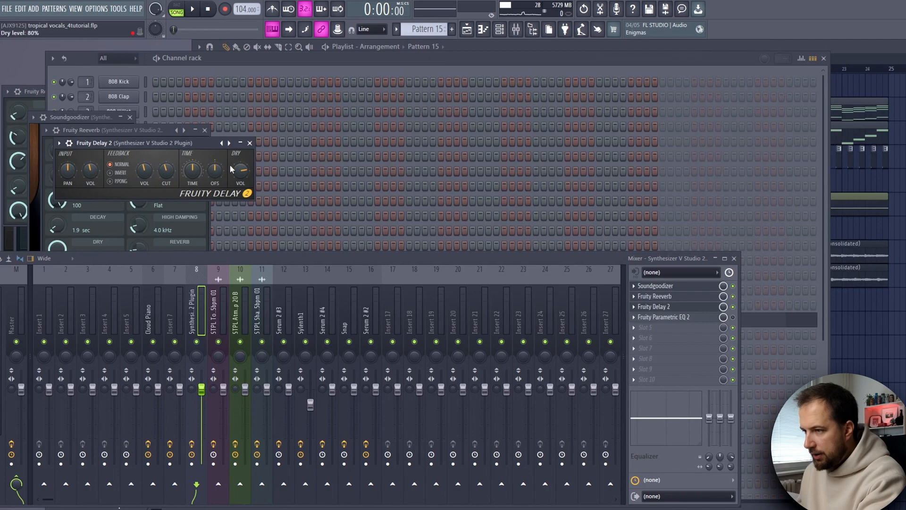
{"action": "right_click", "coordinate": [190, 173]}
{"action": "mouse_move", "coordinate": [212, 190]}
{"action": "left_click", "coordinate": [298, 227]}
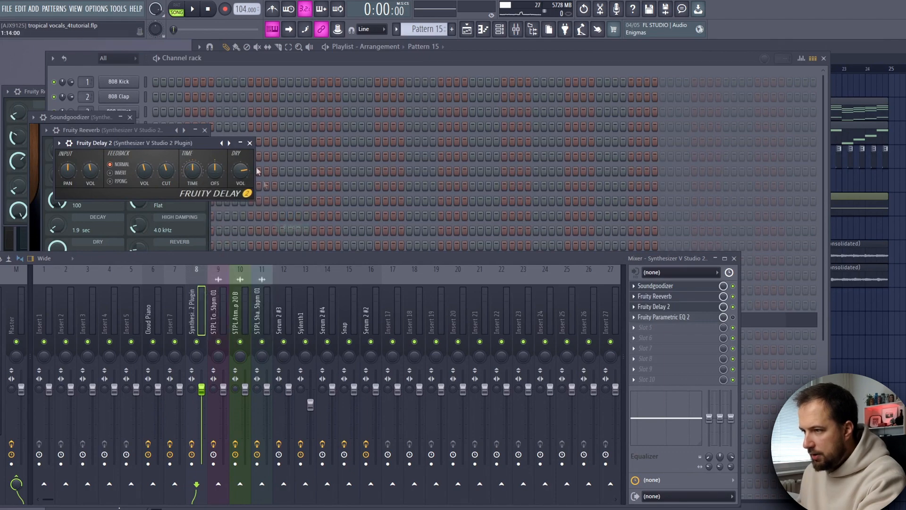
{"action": "left_click", "coordinate": [249, 143]}
{"action": "left_click", "coordinate": [733, 318]}
{"action": "left_click", "coordinate": [712, 317]}
{"action": "key", "text": "Escape"}
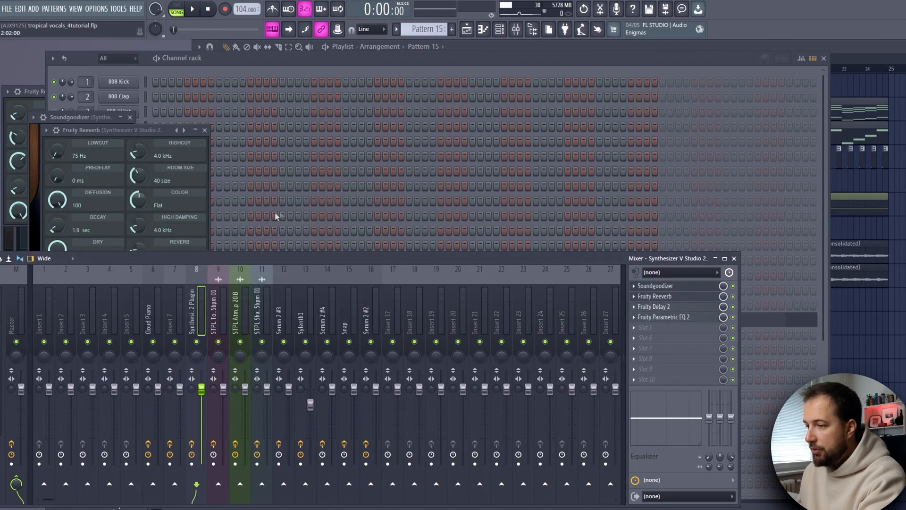
Bring back the Synthesizer V window, play the song with the vocal effects and slightly lower the copied track's volume
{"action": "left_click", "coordinate": [841, 54]}
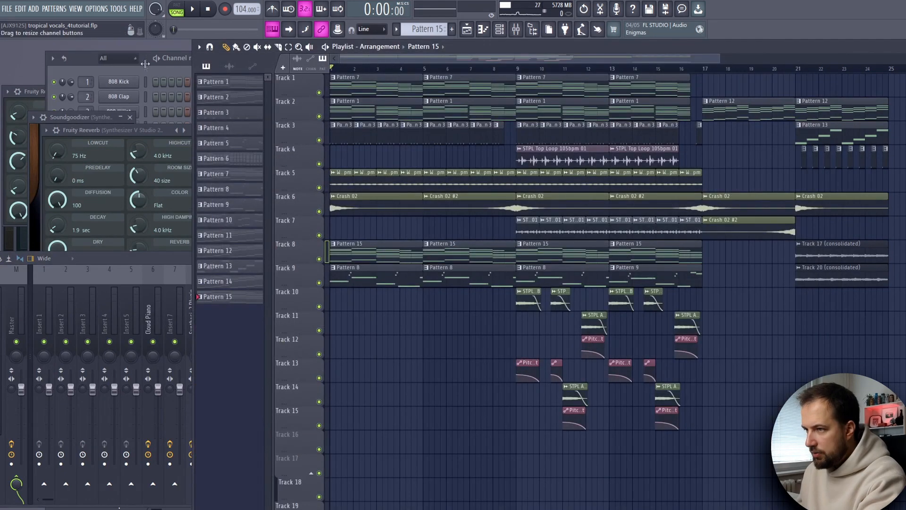
{"action": "left_click", "coordinate": [145, 66]}
{"action": "left_click", "coordinate": [132, 350]}
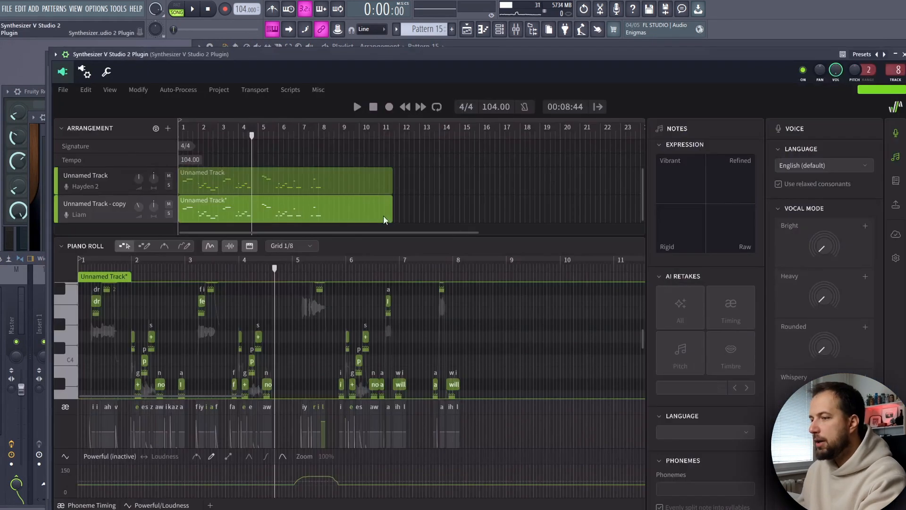
{"action": "left_click_drag", "start_coordinate": [409, 62], "coordinate": [491, 156]}
{"action": "key", "text": "F6"}
{"action": "key", "text": "space"}
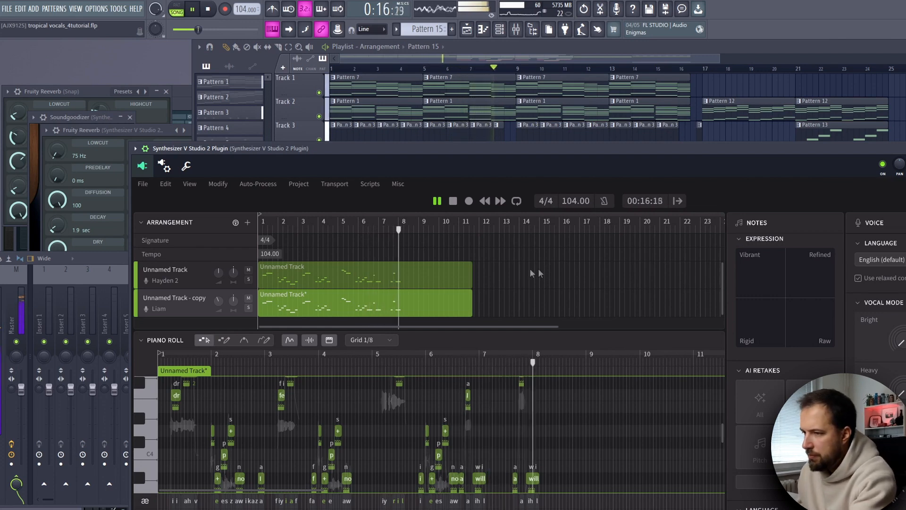
{"action": "left_click_drag", "start_coordinate": [218, 299], "coordinate": [218, 302]}
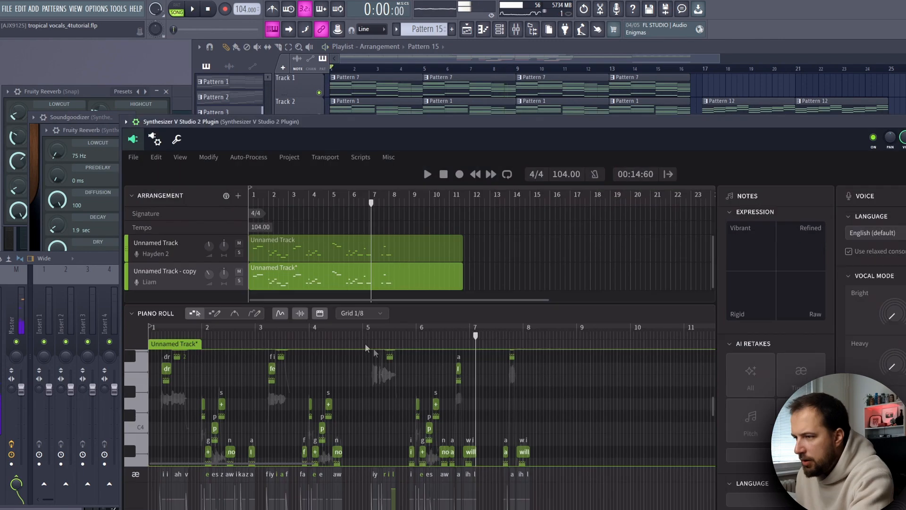
Adjust the original Hayden 2 track's Powerful automation at the start of bar 5 and play that section
{"action": "left_click", "coordinate": [326, 249]}
{"action": "scroll", "coordinate": [376, 411], "scroll_direction": "up", "scroll_amount": 3}
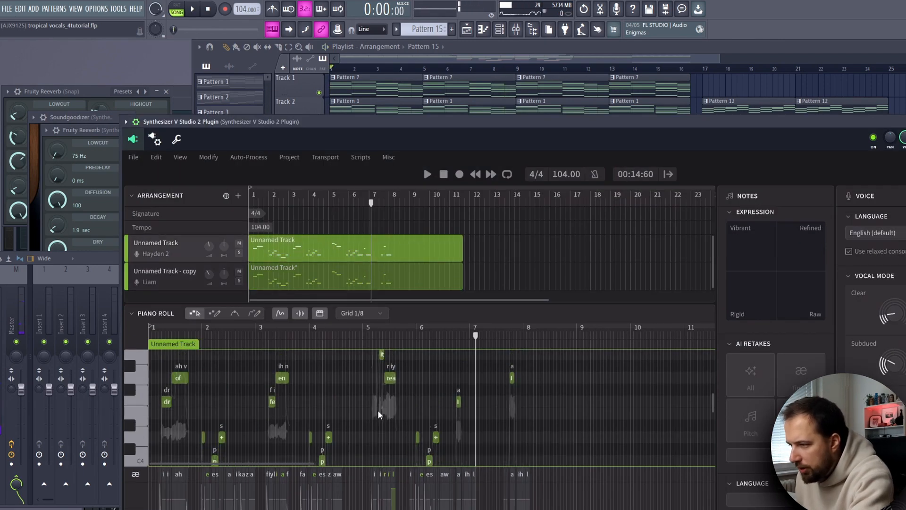
{"action": "left_click_drag", "start_coordinate": [340, 121], "coordinate": [296, 52]}
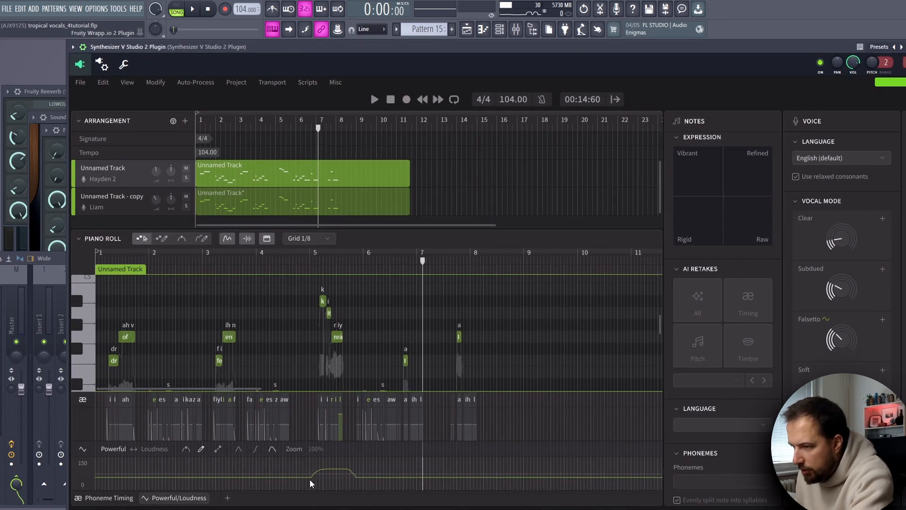
{"action": "left_click_drag", "start_coordinate": [315, 483], "coordinate": [327, 485]}
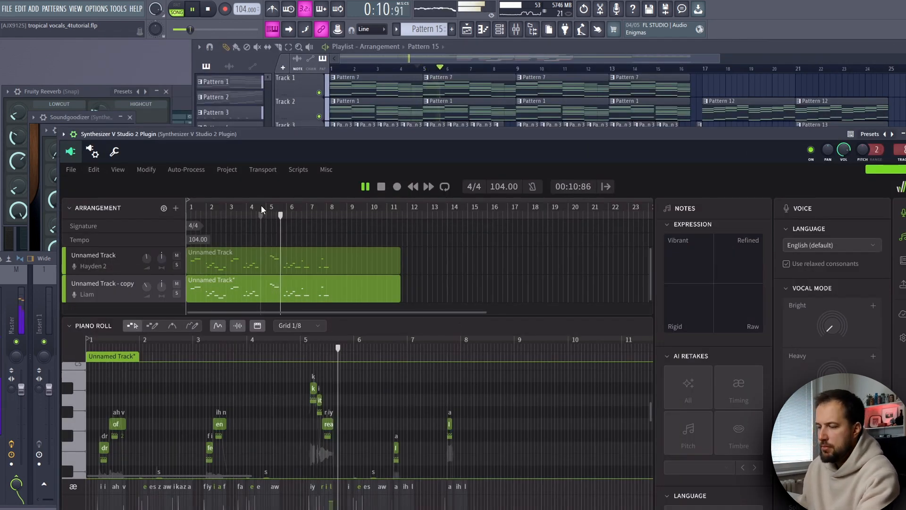
{"action": "key", "text": "space"}
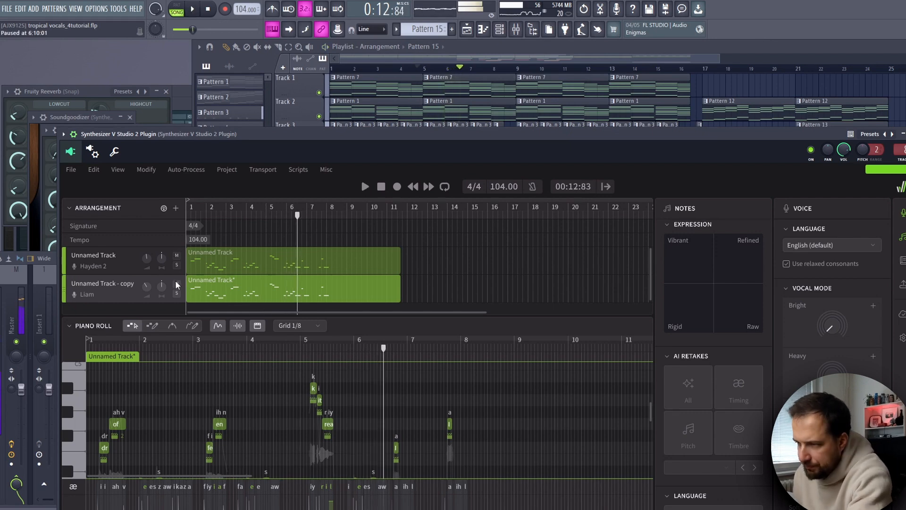
Mute the copied Liam track and play the song from the start with only the original vocal
{"action": "left_click", "coordinate": [176, 283]}
{"action": "left_click", "coordinate": [333, 69]}
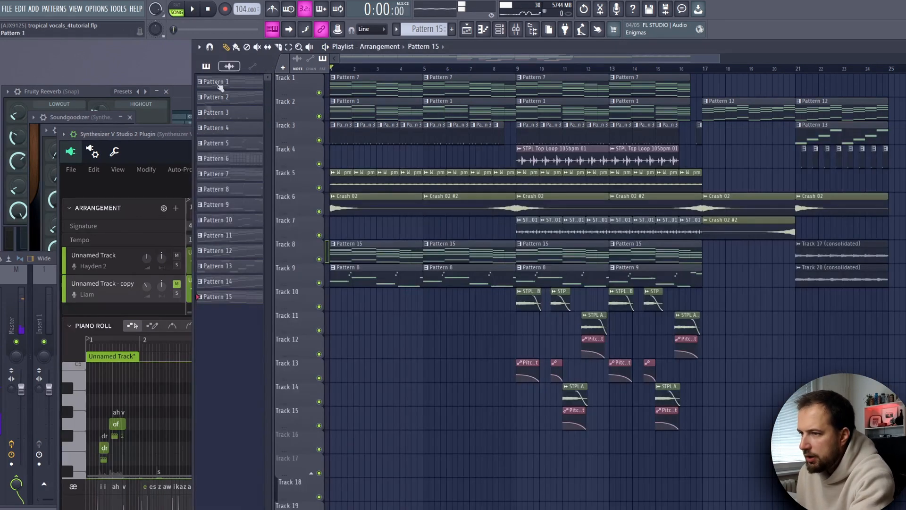
{"action": "left_click", "coordinate": [170, 134]}
{"action": "key", "text": "space"}
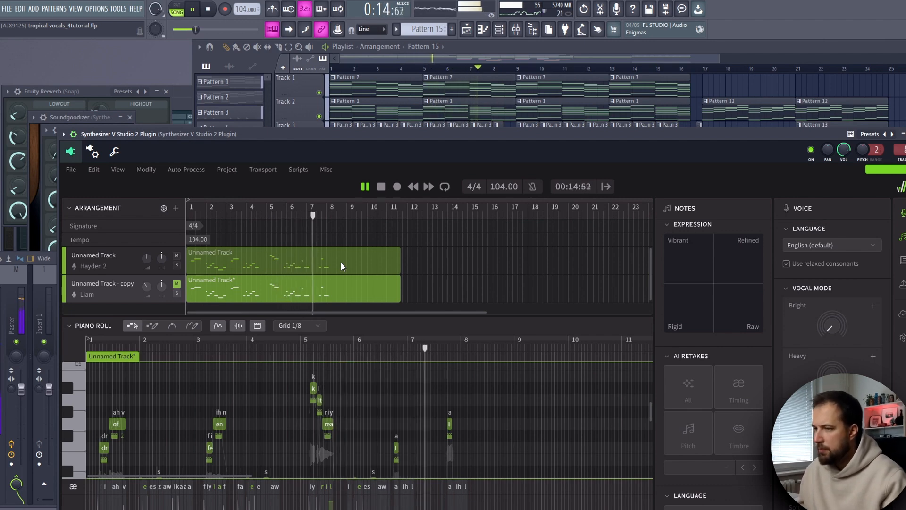
Stop playback and delete the copied Liam track from the vocal arrangement
{"action": "key", "text": "space"}
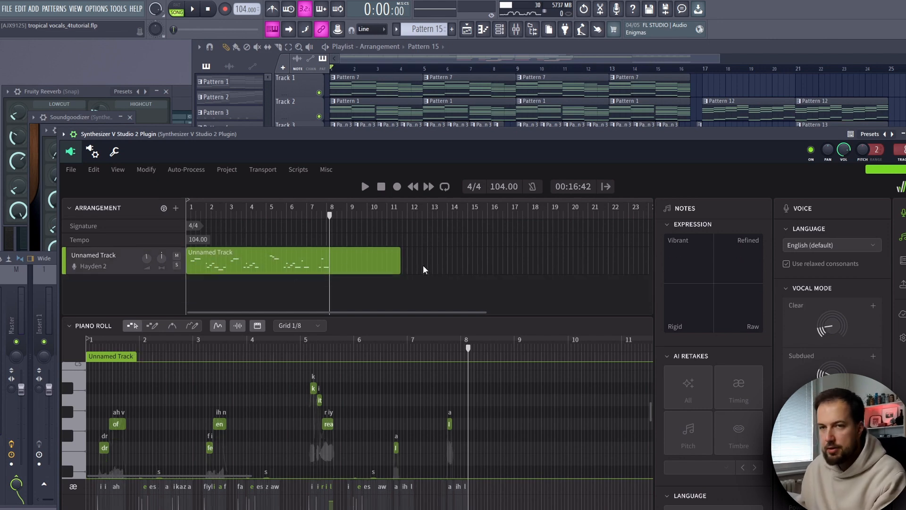
{"action": "left_click", "coordinate": [488, 48]}
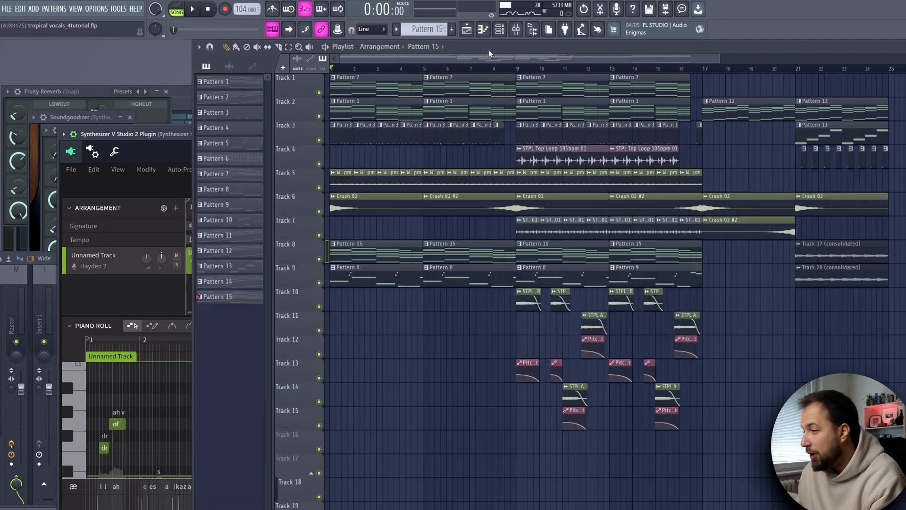
{"action": "left_click", "coordinate": [172, 136]}
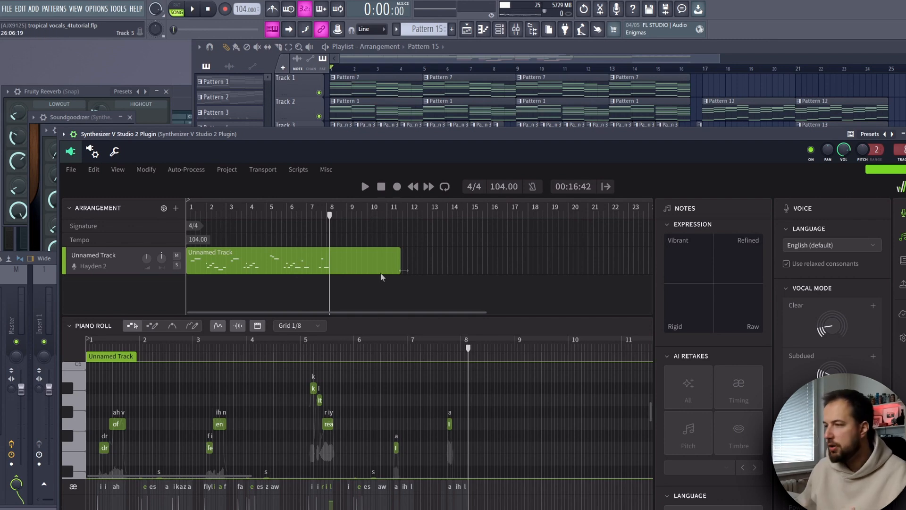
Move the playlist's playback position to bar 17 and listen to the section starting there
{"action": "left_click", "coordinate": [688, 62]}
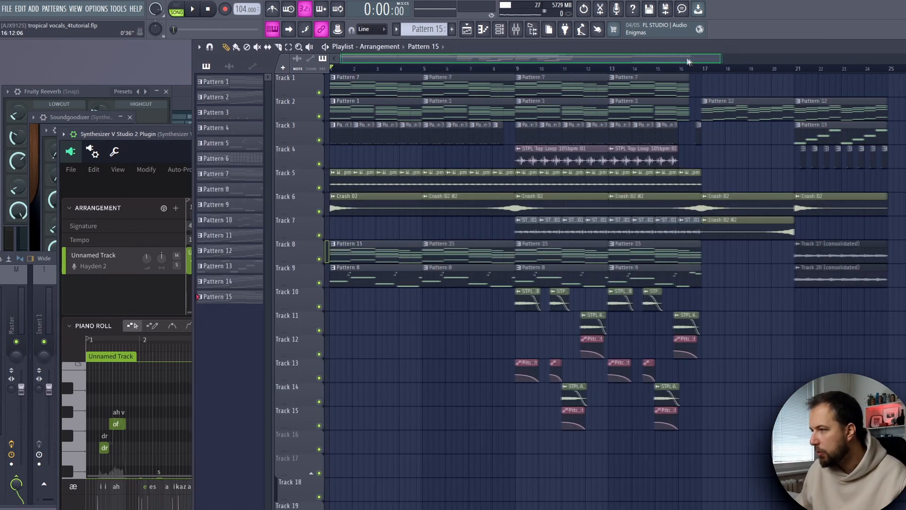
{"action": "left_click", "coordinate": [600, 69]}
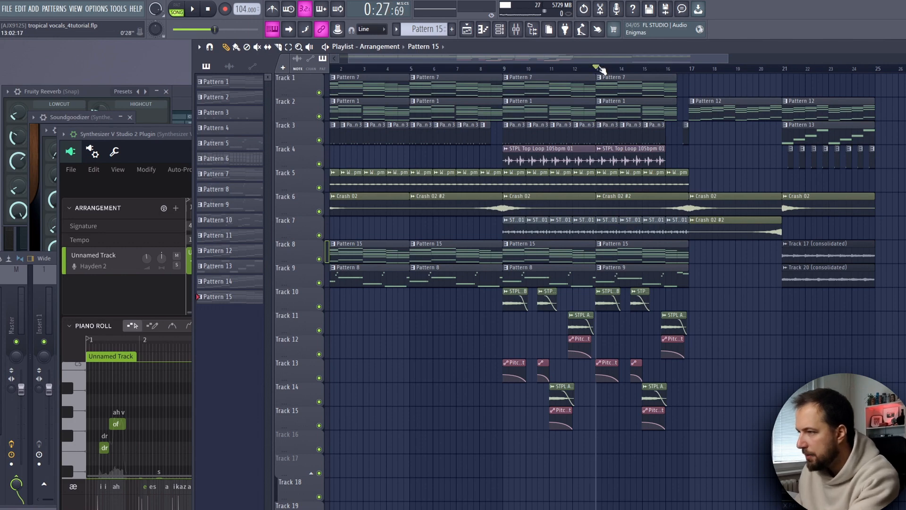
{"action": "left_click", "coordinate": [690, 70]}
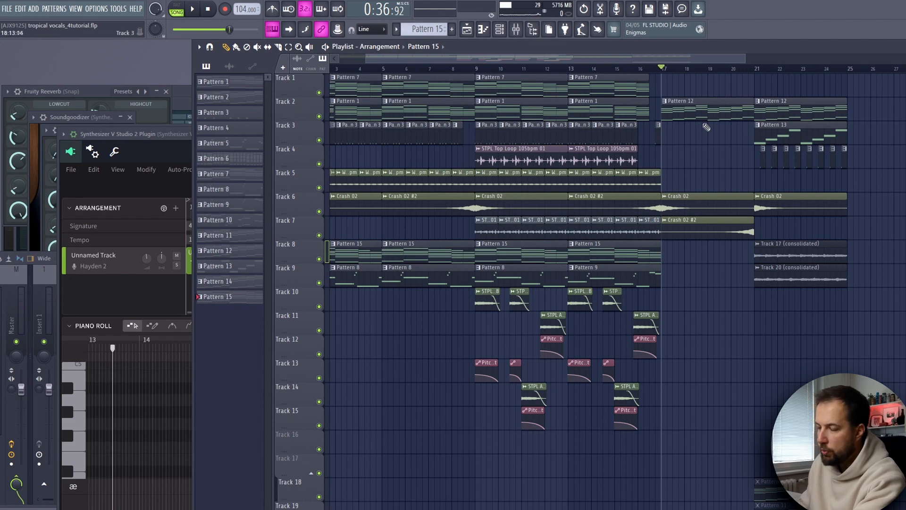
{"action": "key", "text": "space"}
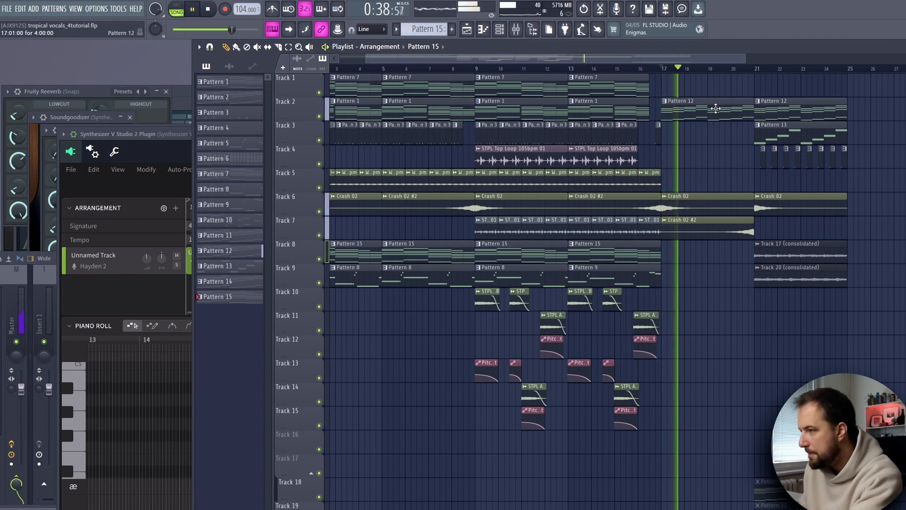
{"action": "key", "text": "space"}
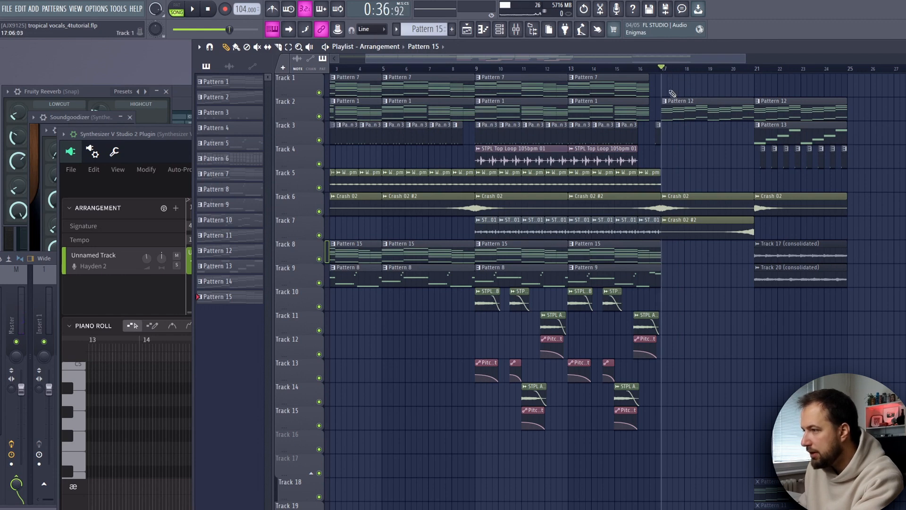
Add a new vocal track with the Natalie 2 voice and create an empty note group starting at bar 17
{"action": "left_click", "coordinate": [174, 134]}
{"action": "left_click", "coordinate": [509, 208]}
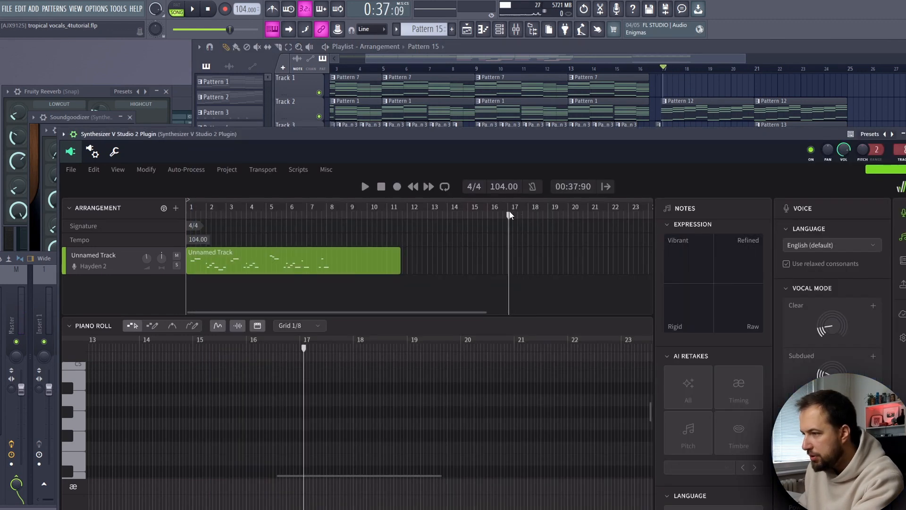
{"action": "mouse_move", "coordinate": [509, 209]}
{"action": "left_mouse_down"}
{"action": "mouse_move", "coordinate": [480, 213]}
{"action": "mouse_move", "coordinate": [521, 214]}
{"action": "left_mouse_up"}
{"action": "left_click", "coordinate": [509, 216]}
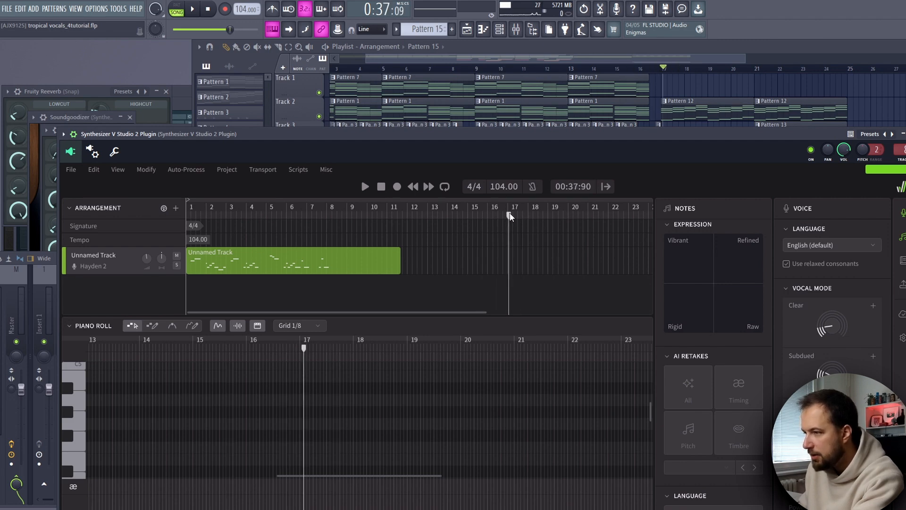
{"action": "right_click", "coordinate": [105, 281]}
{"action": "left_click", "coordinate": [143, 267]}
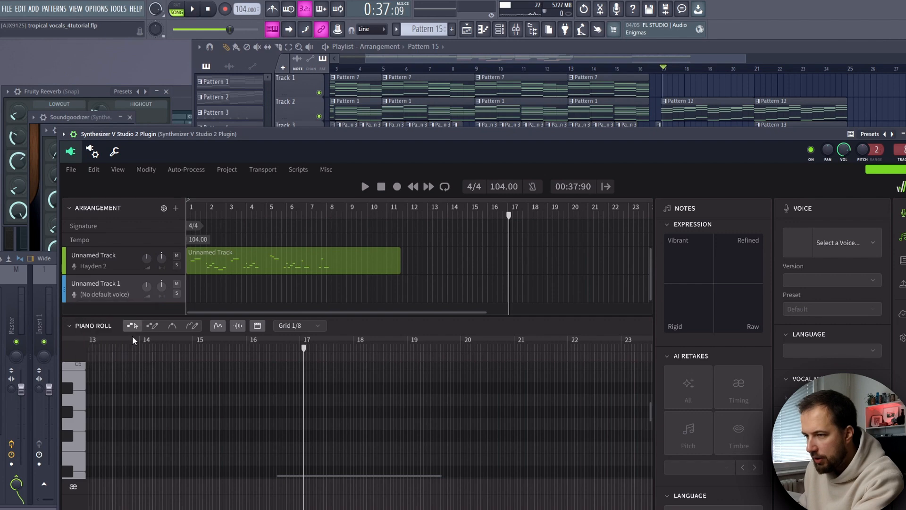
{"action": "double_click", "coordinate": [509, 284]}
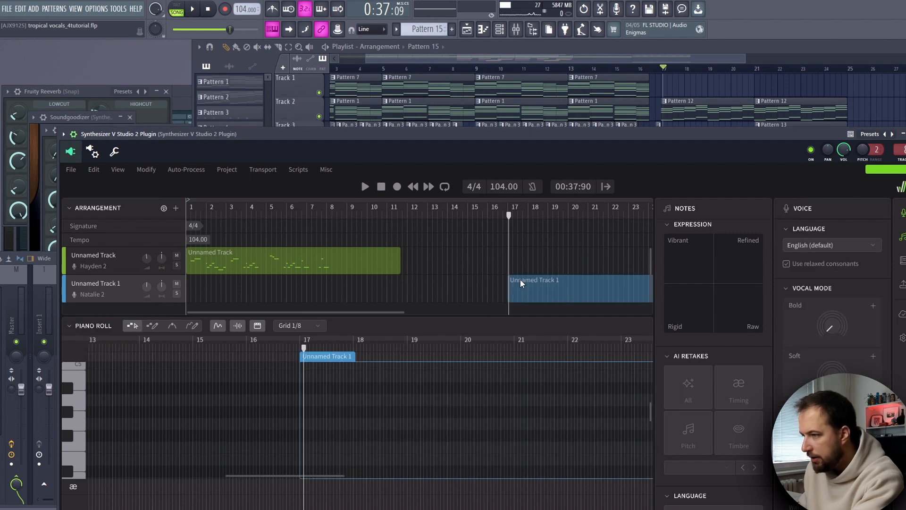
Place two rising notes at bar 17 in the Natalie 2 group and play them back with the track
{"action": "left_click", "coordinate": [521, 283]}
{"action": "left_click", "coordinate": [78, 397]}
{"action": "double_click", "coordinate": [303, 423]}
{"action": "double_click", "coordinate": [314, 402]}
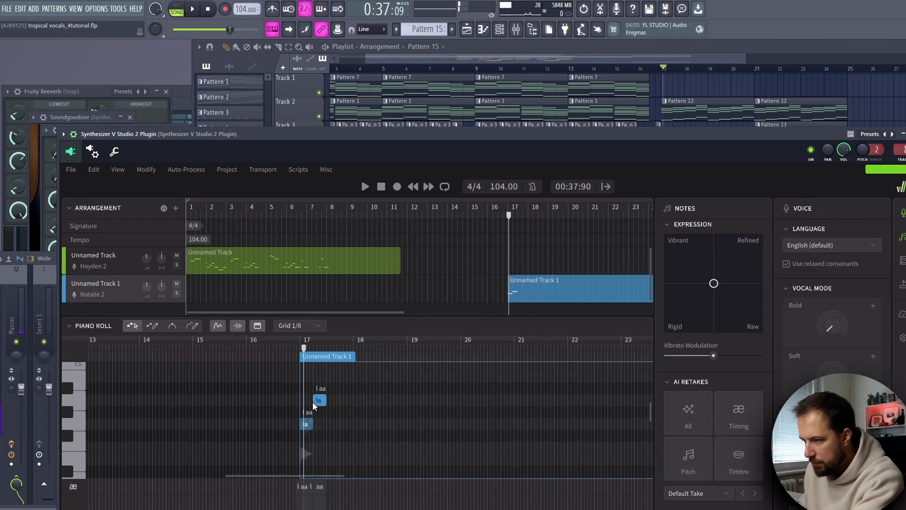
{"action": "left_click", "coordinate": [290, 345]}
{"action": "key", "text": "space"}
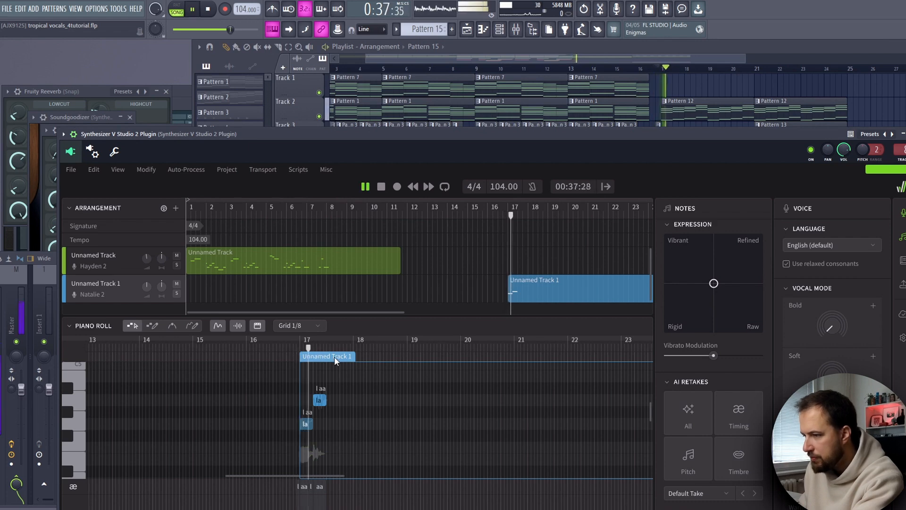
{"action": "key", "text": "space"}
Extend the Natalie 2 melody with two higher notes in bar 17 and a low note at the start of bar 18
{"action": "left_click", "coordinate": [67, 376]}
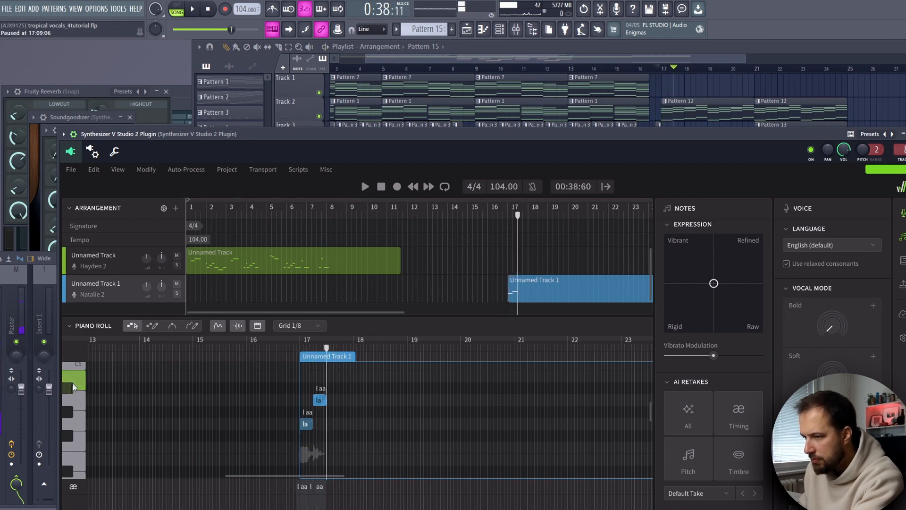
{"action": "left_click", "coordinate": [75, 439]}
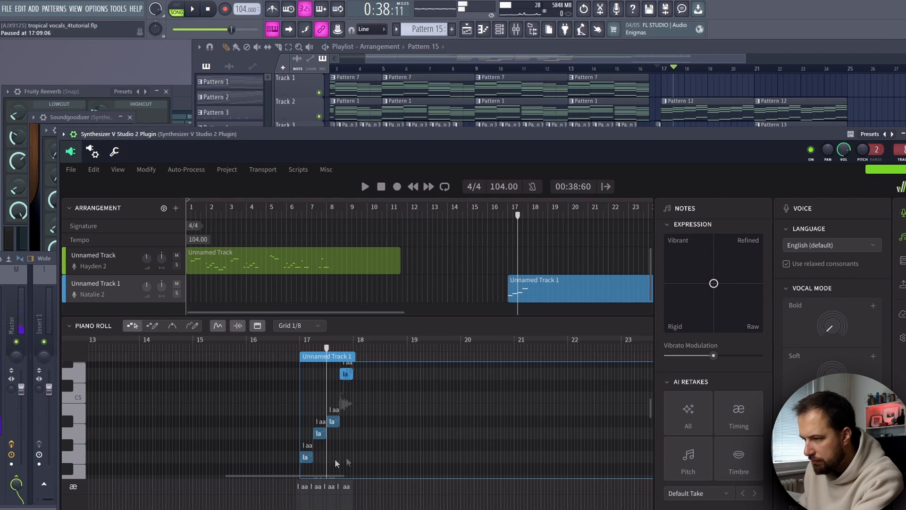
{"action": "double_click", "coordinate": [354, 459]}
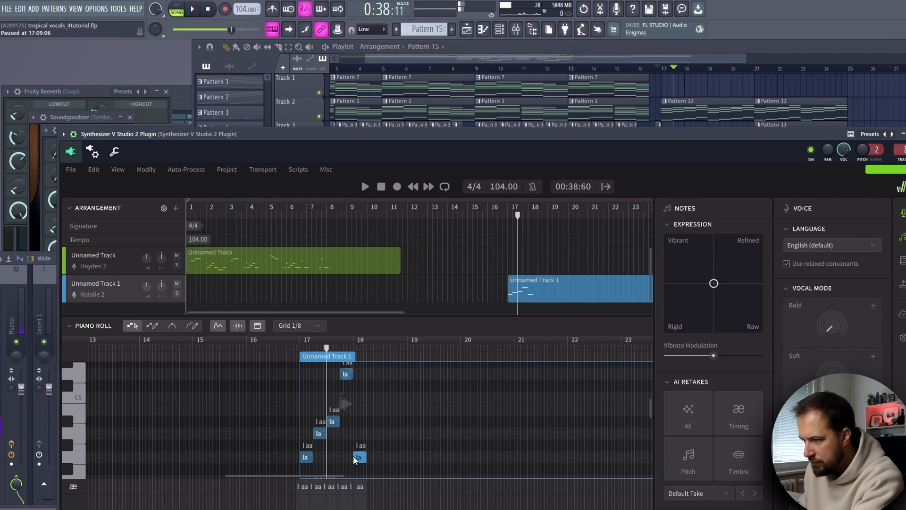
Play the five-note Natalie 2 phrase from just before bar 17 and stop after it ends
{"action": "left_click", "coordinate": [289, 348]}
{"action": "scroll", "coordinate": [411, 399], "scroll_direction": "down", "scroll_amount": 2}
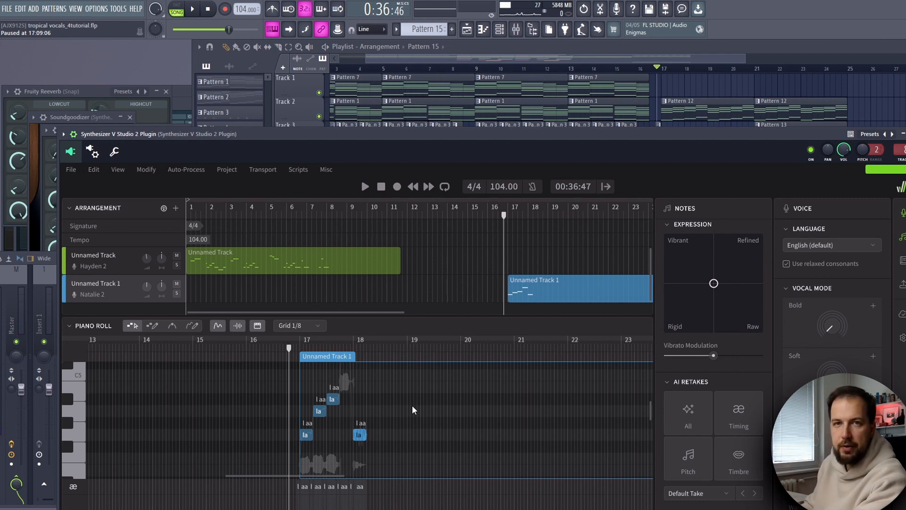
{"action": "key", "text": "space"}
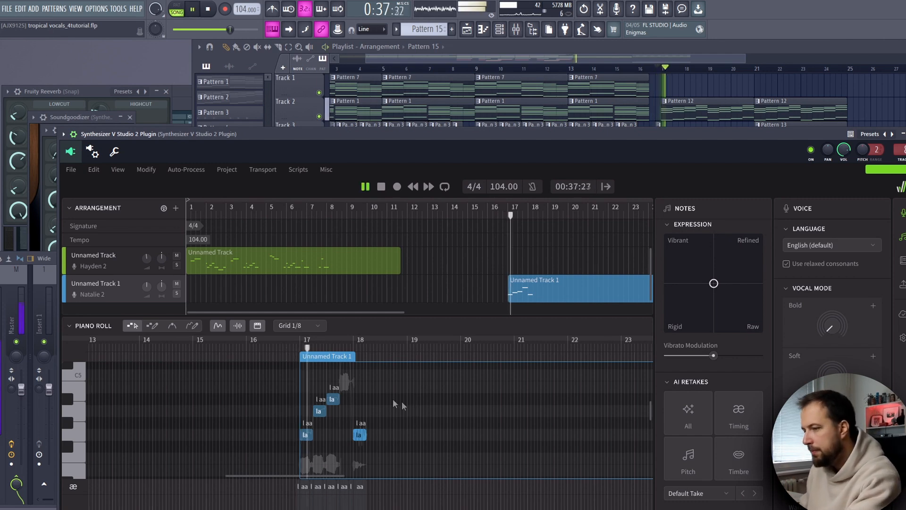
{"action": "scroll", "coordinate": [410, 394], "scroll_direction": "up", "scroll_amount": 1}
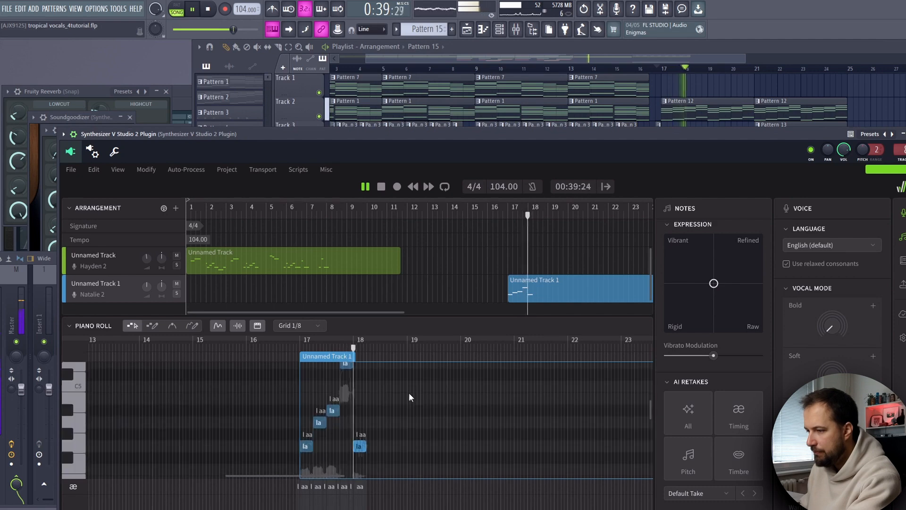
{"action": "key", "text": "space"}
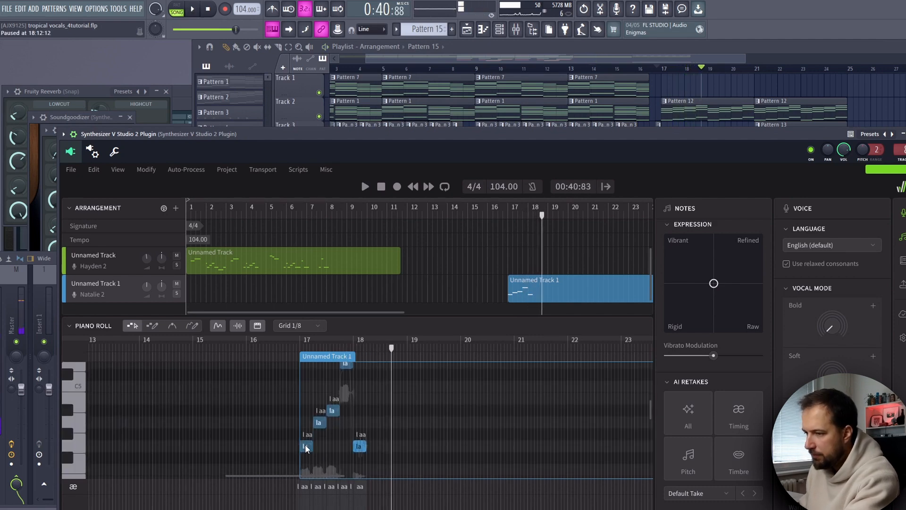
Enter the lyrics "I will reach my dreams" across the five Natalie 2 notes and listen to the phrase
{"action": "double_click", "coordinate": [306, 446]}
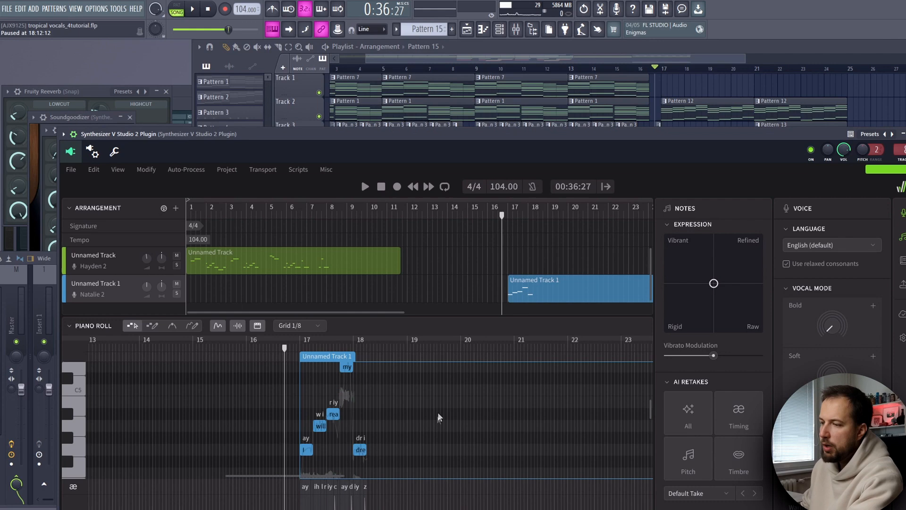
{"action": "key", "text": "space"}
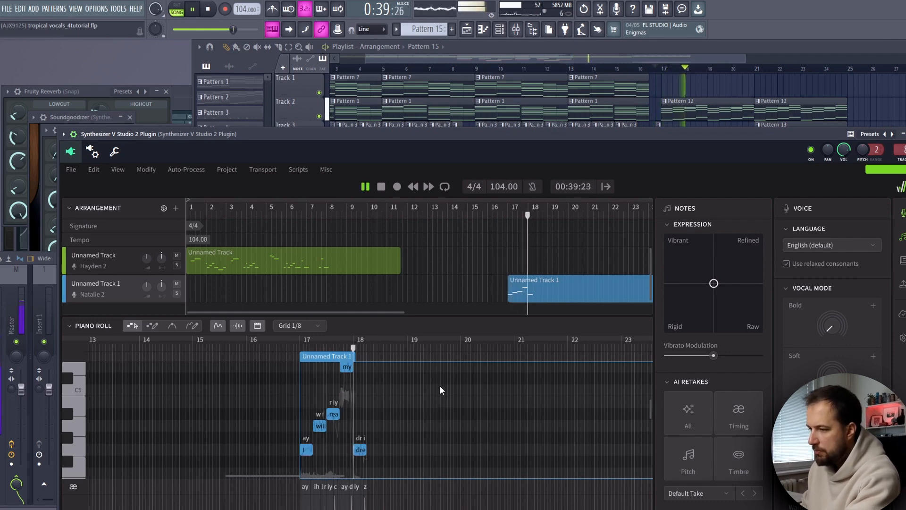
{"action": "key", "text": "space"}
Add a lower note directly after "dreams" and set its lyric to "-" to carry the word on
{"action": "scroll", "coordinate": [363, 451], "scroll_direction": "up", "scroll_amount": 5}
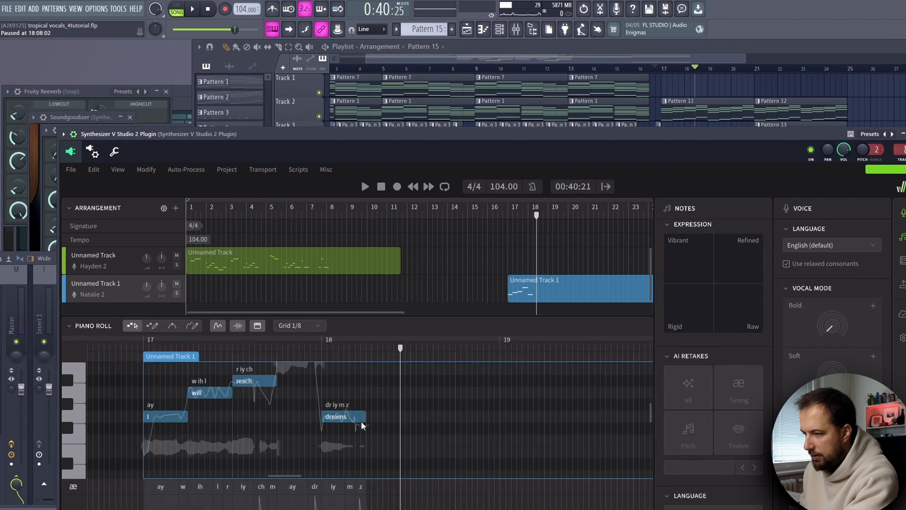
{"action": "left_click_drag", "start_coordinate": [363, 417], "coordinate": [409, 418]}
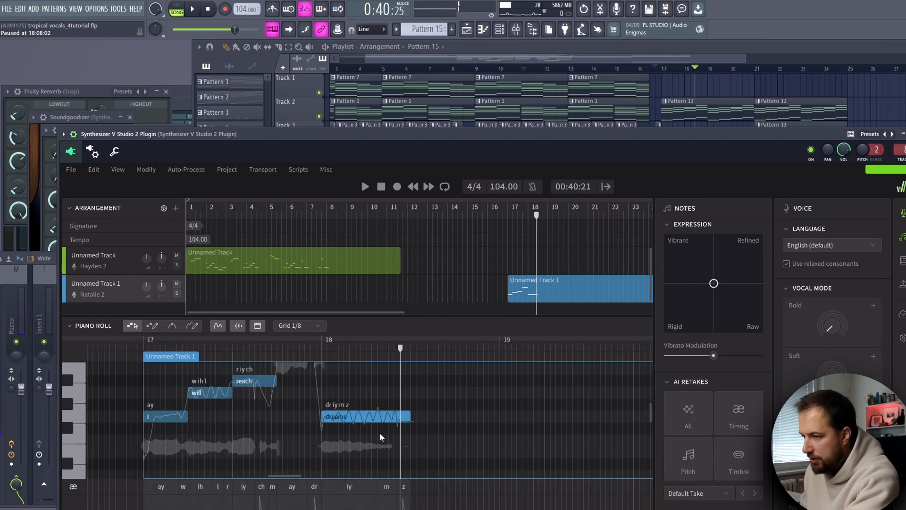
{"action": "double_click", "coordinate": [367, 431]}
{"action": "left_click", "coordinate": [354, 415]}
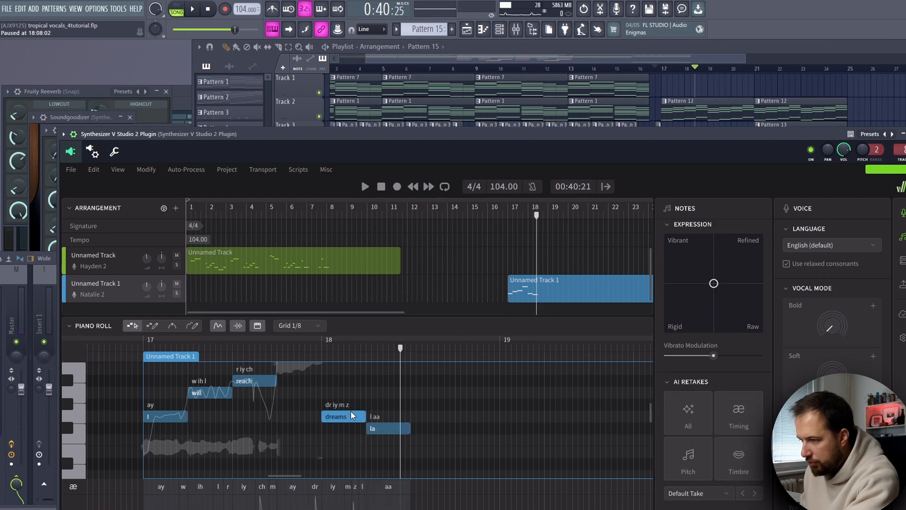
{"action": "double_click", "coordinate": [386, 428]}
{"action": "type", "text": "-"}
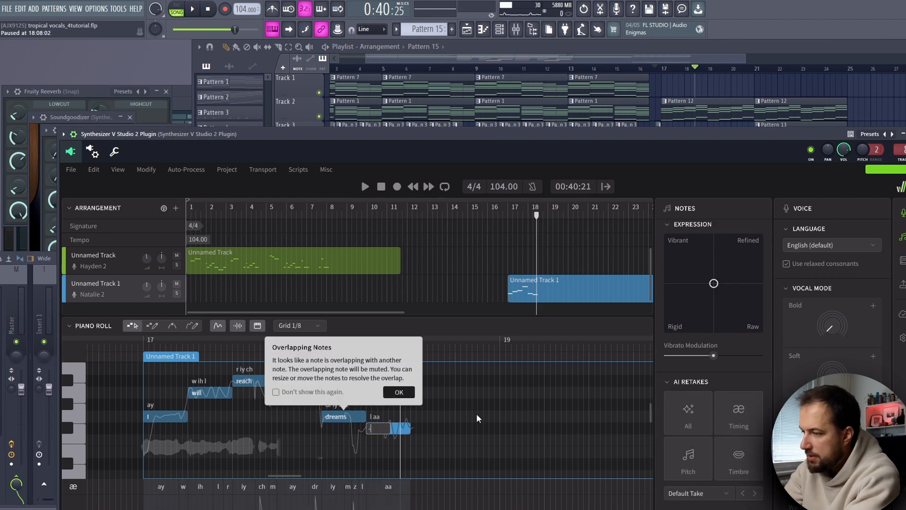
{"action": "left_click", "coordinate": [396, 391]}
Lower the continuation note after "dreams" by one semitone and replay the phrase from just before bar 17
{"action": "left_click", "coordinate": [293, 350]}
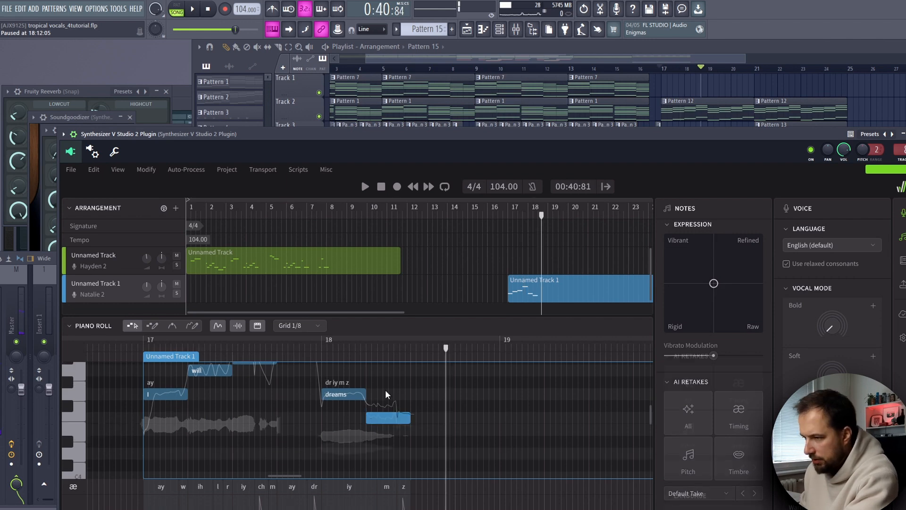
{"action": "left_click", "coordinate": [386, 392]}
{"action": "left_click", "coordinate": [127, 348]}
{"action": "key", "text": "space"}
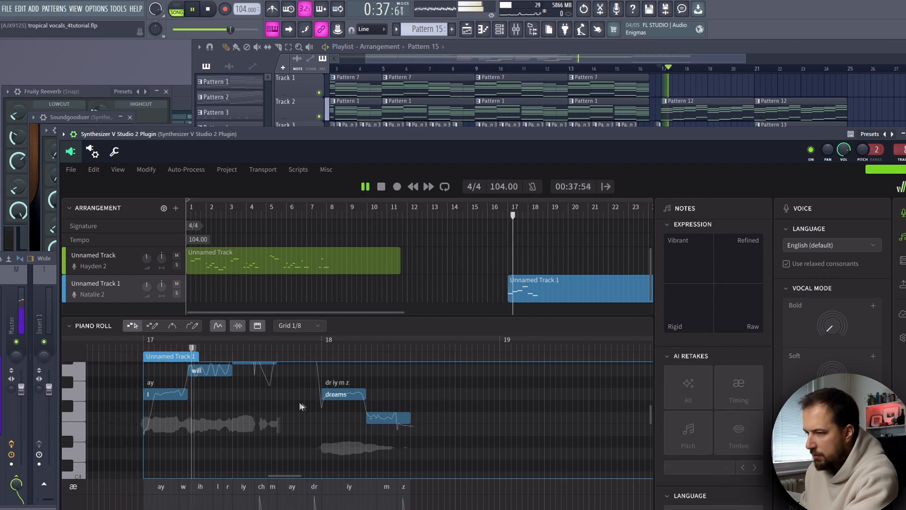
{"action": "scroll", "coordinate": [389, 409], "scroll_direction": "up", "scroll_amount": 2}
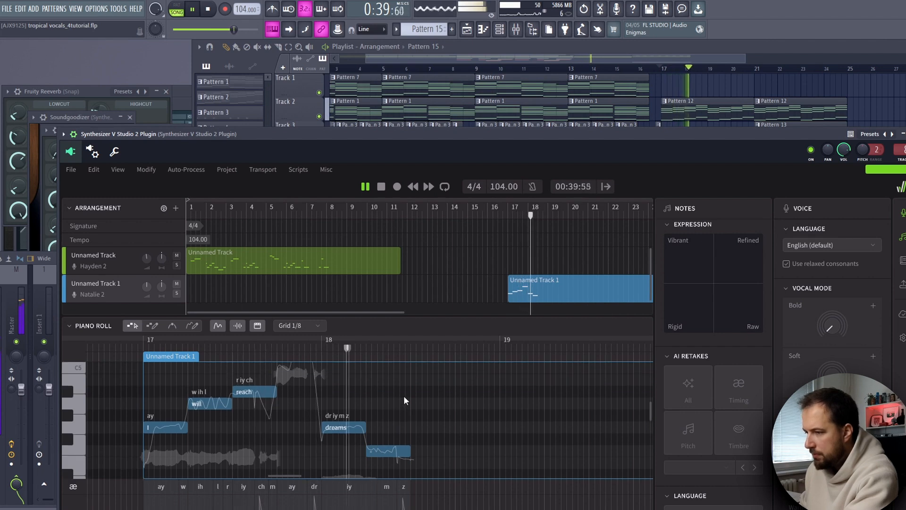
{"action": "scroll", "coordinate": [410, 396], "scroll_direction": "down", "scroll_amount": 2}
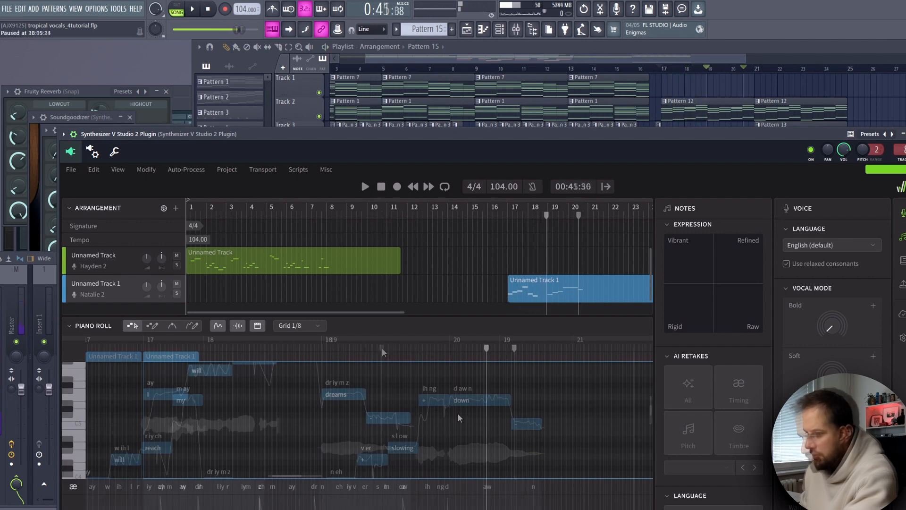
Listen to the "never slowing down" phrase from partway through bar 19
{"action": "left_click", "coordinate": [381, 347]}
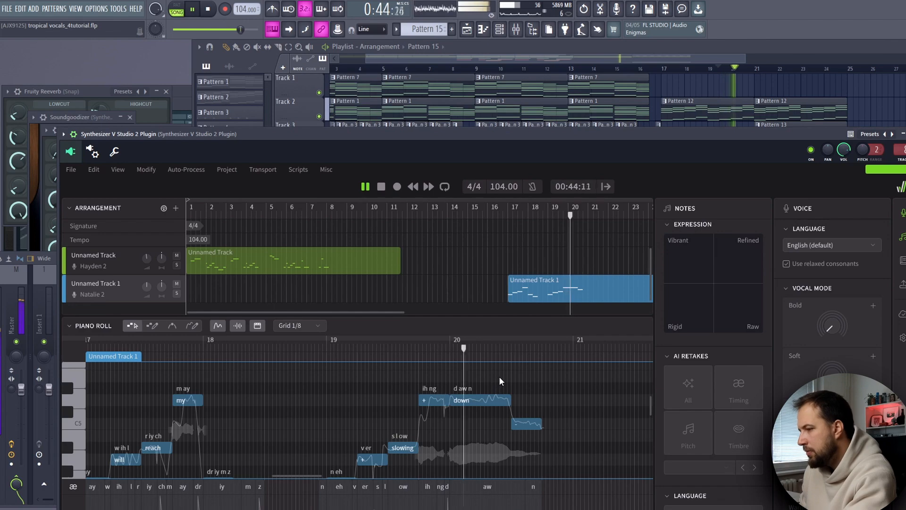
{"action": "key", "text": "space"}
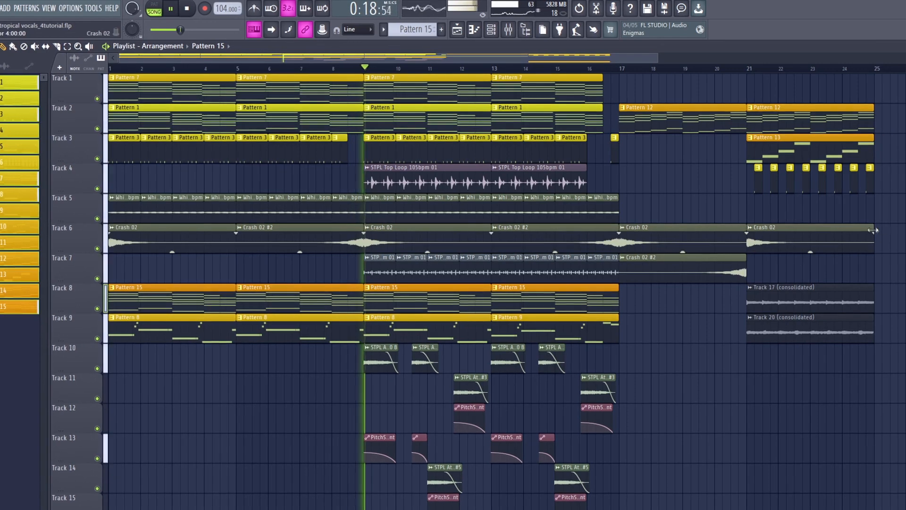
Extend the Crash 02 clip that starts at bar 21 on Track 6 past bar 25
{"action": "left_click_drag", "start_coordinate": [874, 230], "coordinate": [905, 229]}
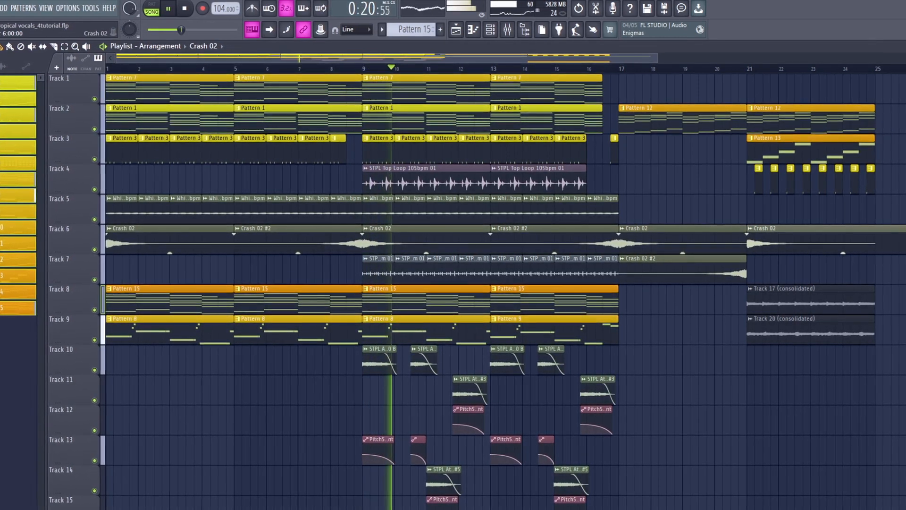